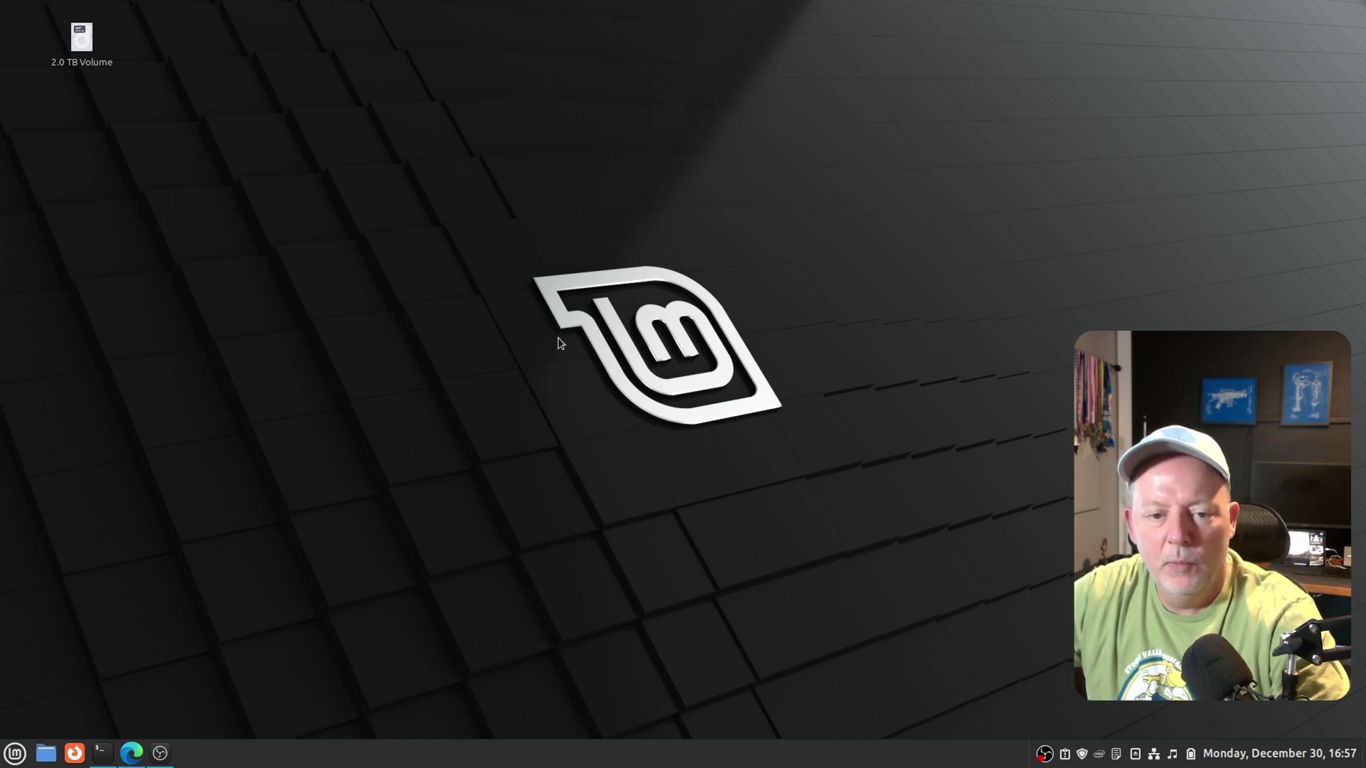
- Open the context menu on an empty area of the desktop
right_click(491, 335)
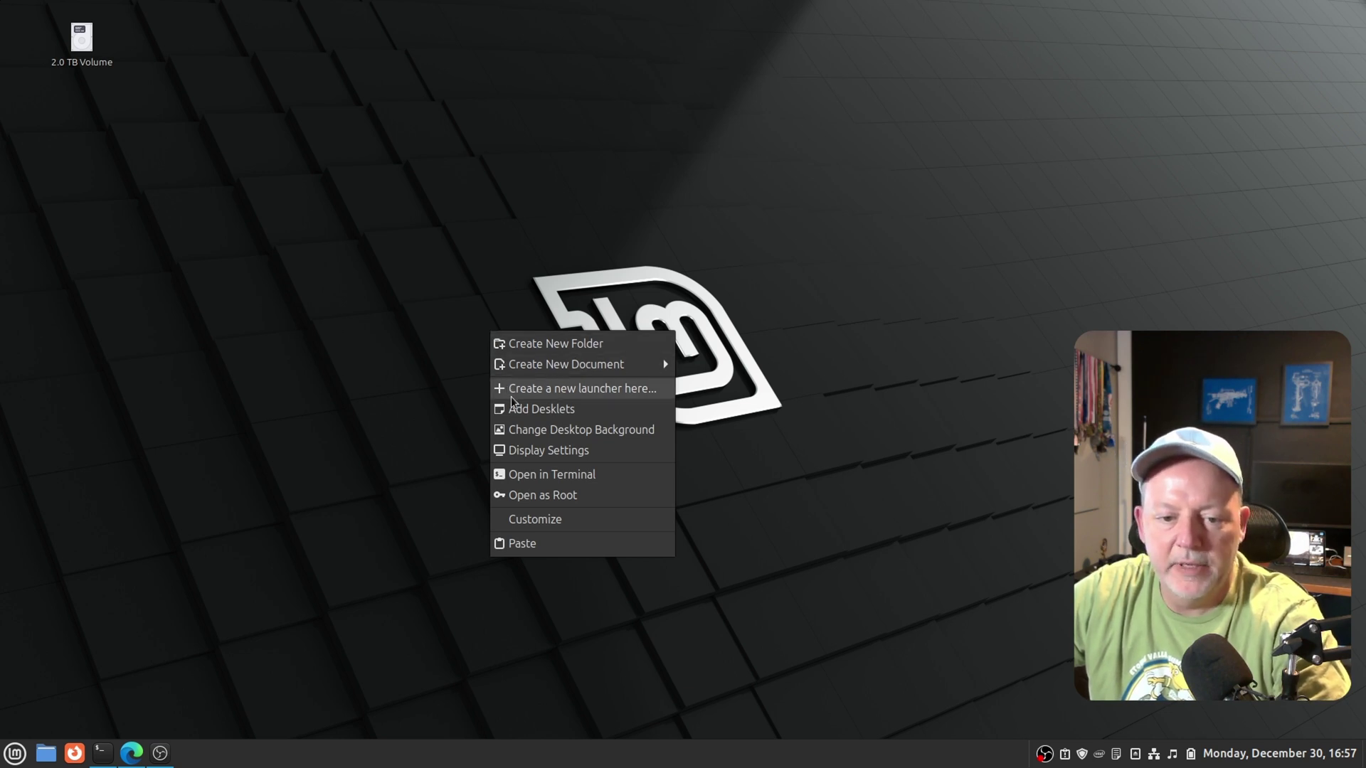
- Set the desktop wallpaper to White Sands from the Wilma collection and close Backgrounds
click(417, 431)
right_click(510, 345)
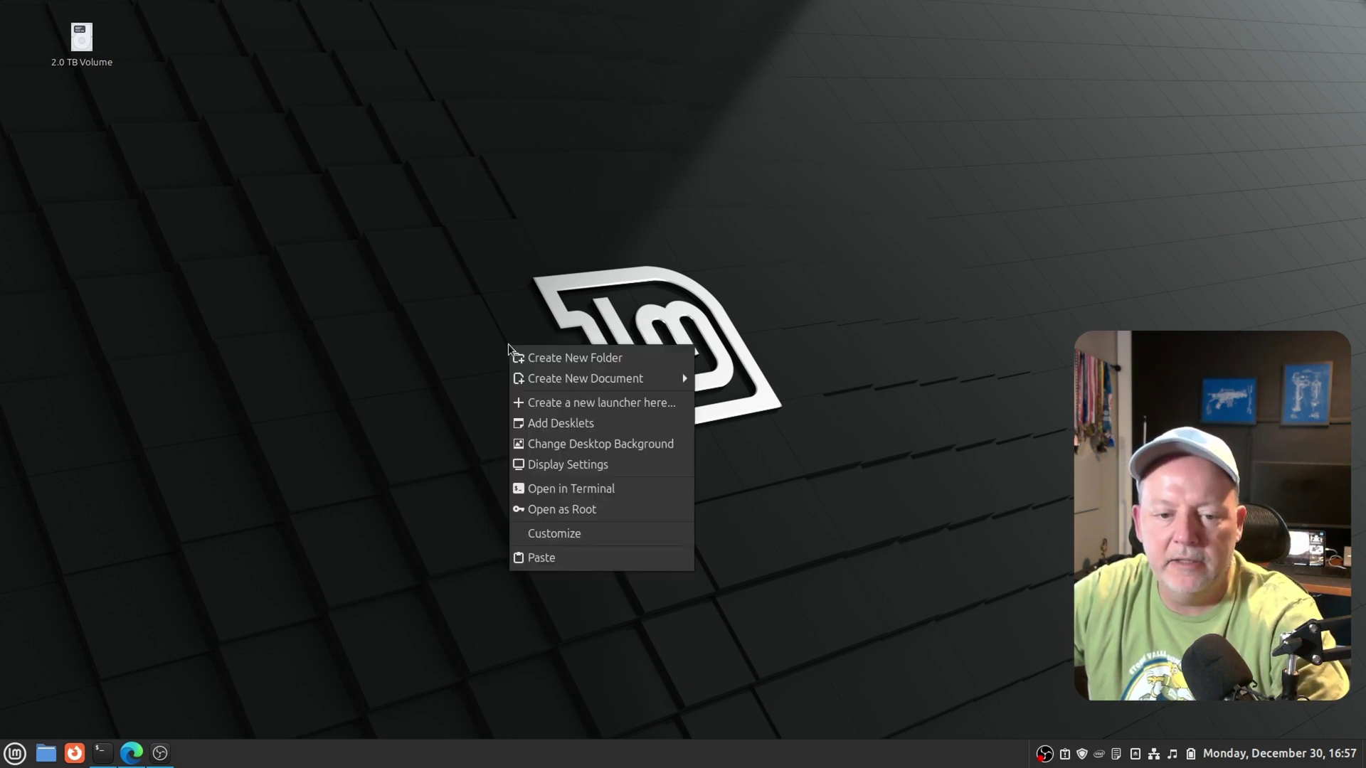
click(563, 444)
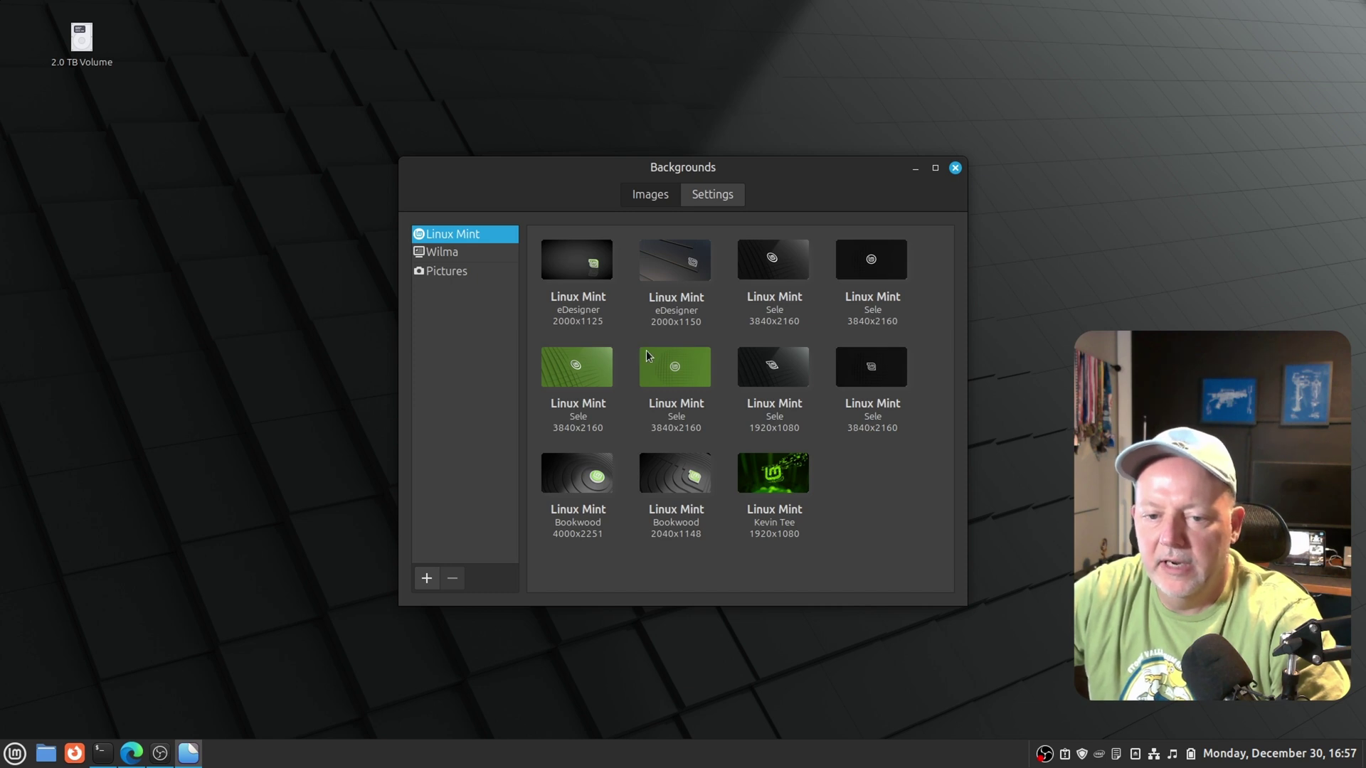
click(455, 254)
click(453, 274)
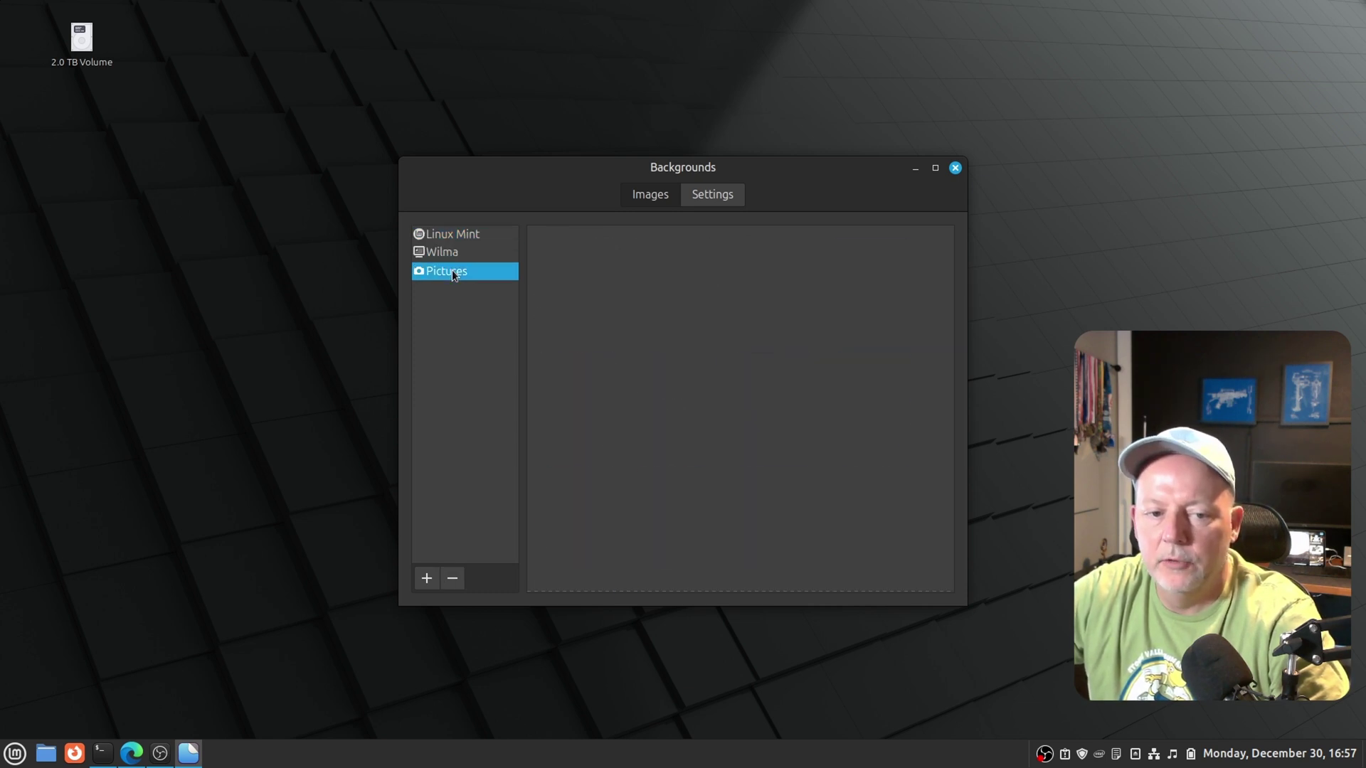
click(454, 259)
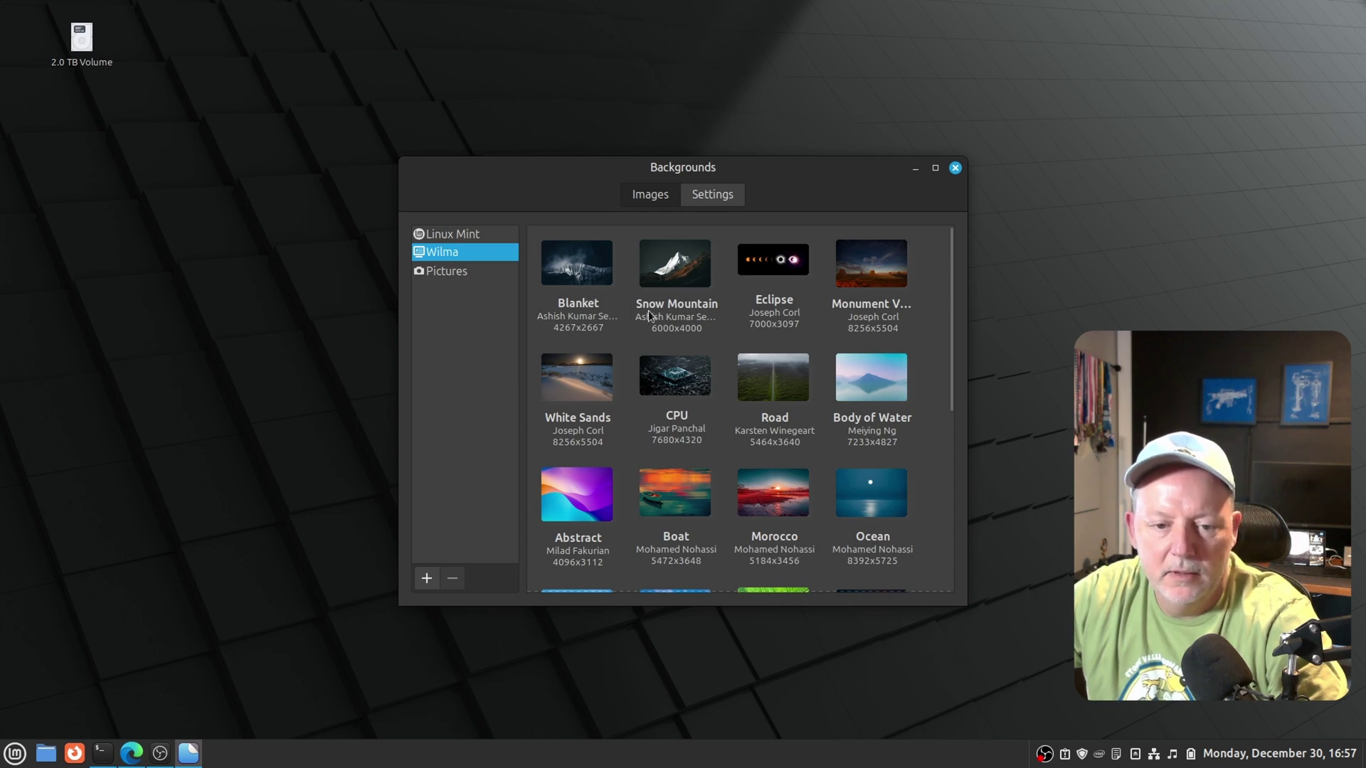
click(588, 379)
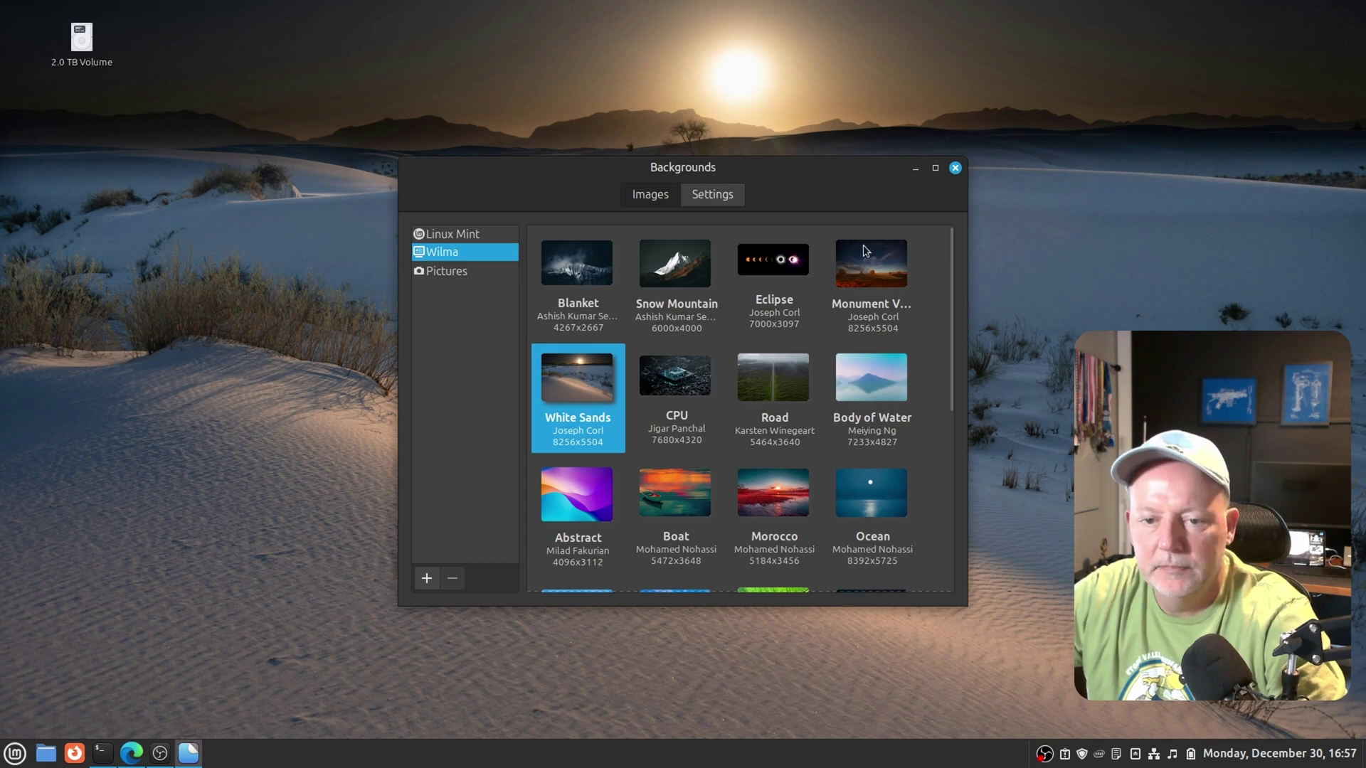
click(955, 169)
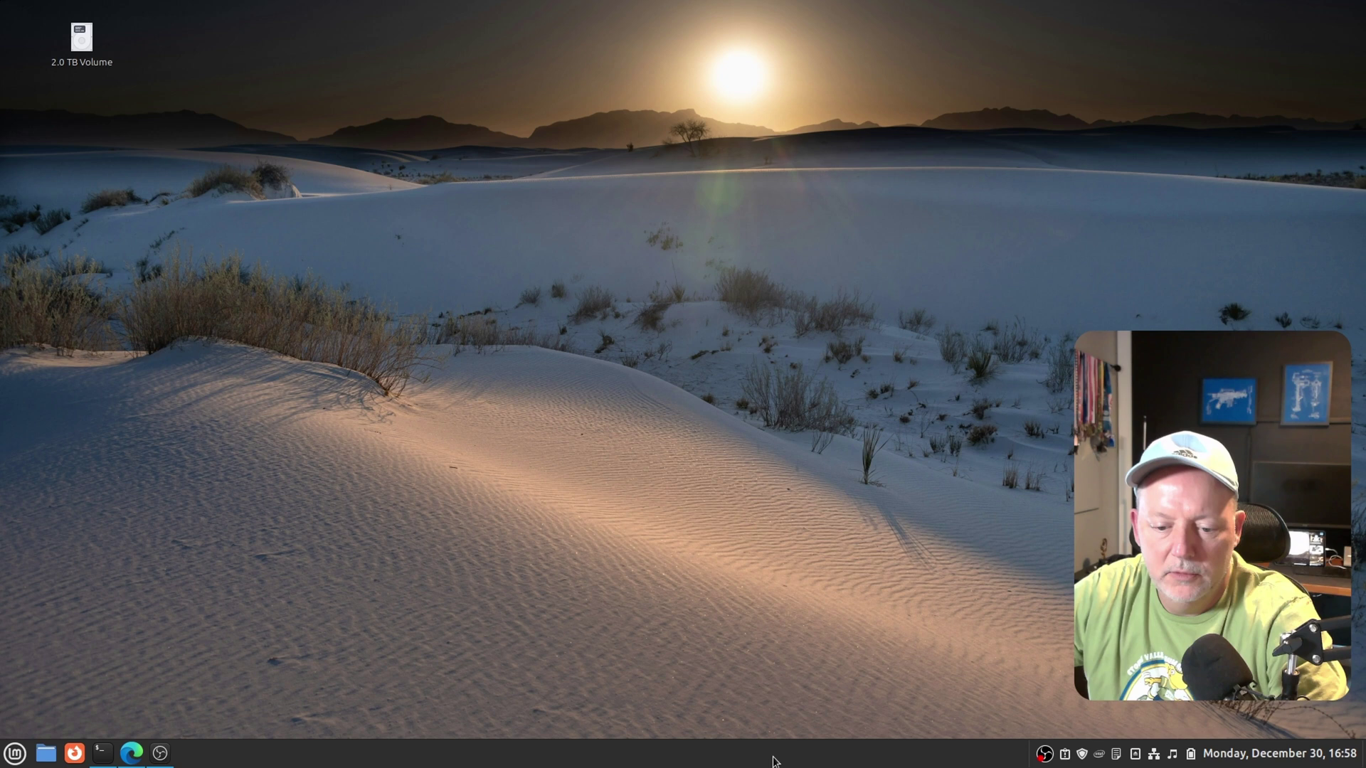
- Move the panel from the bottom screen edge to the top edge
right_click(775, 761)
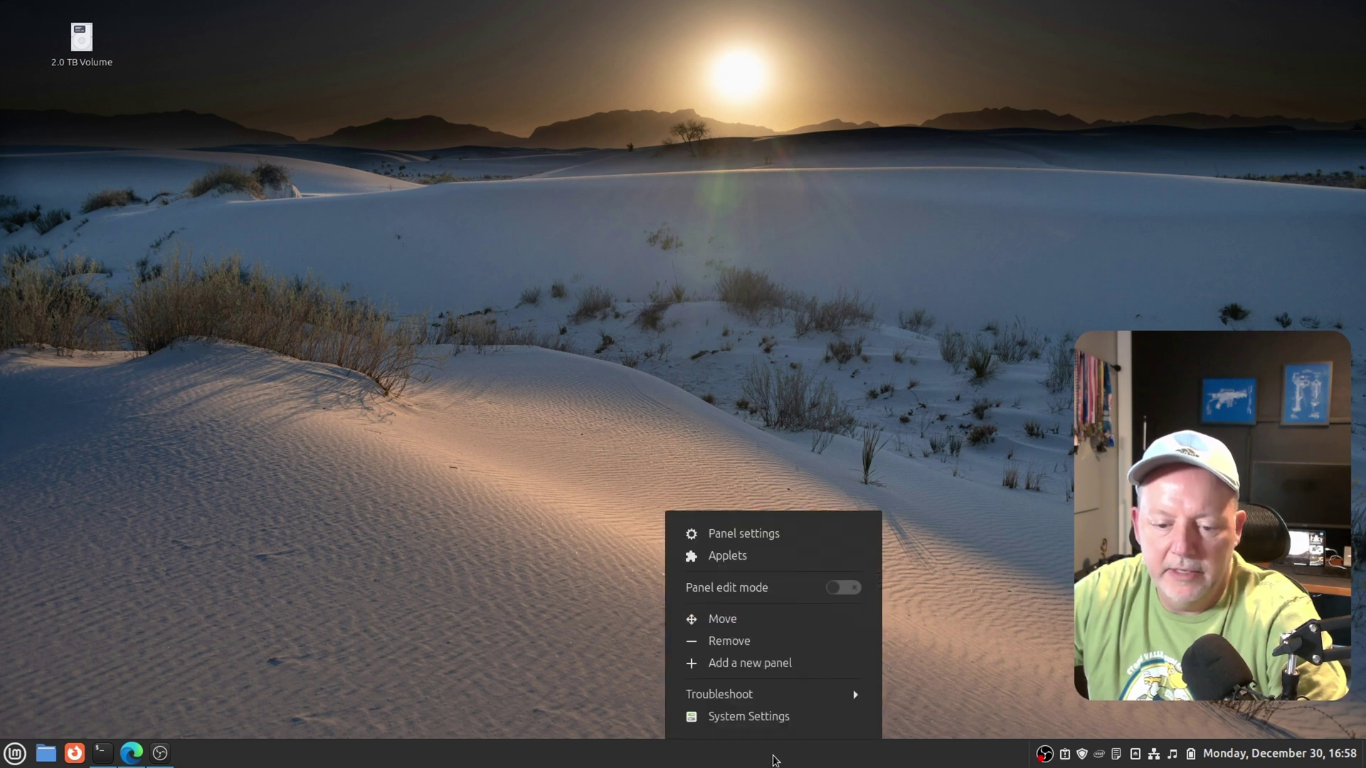
click(762, 621)
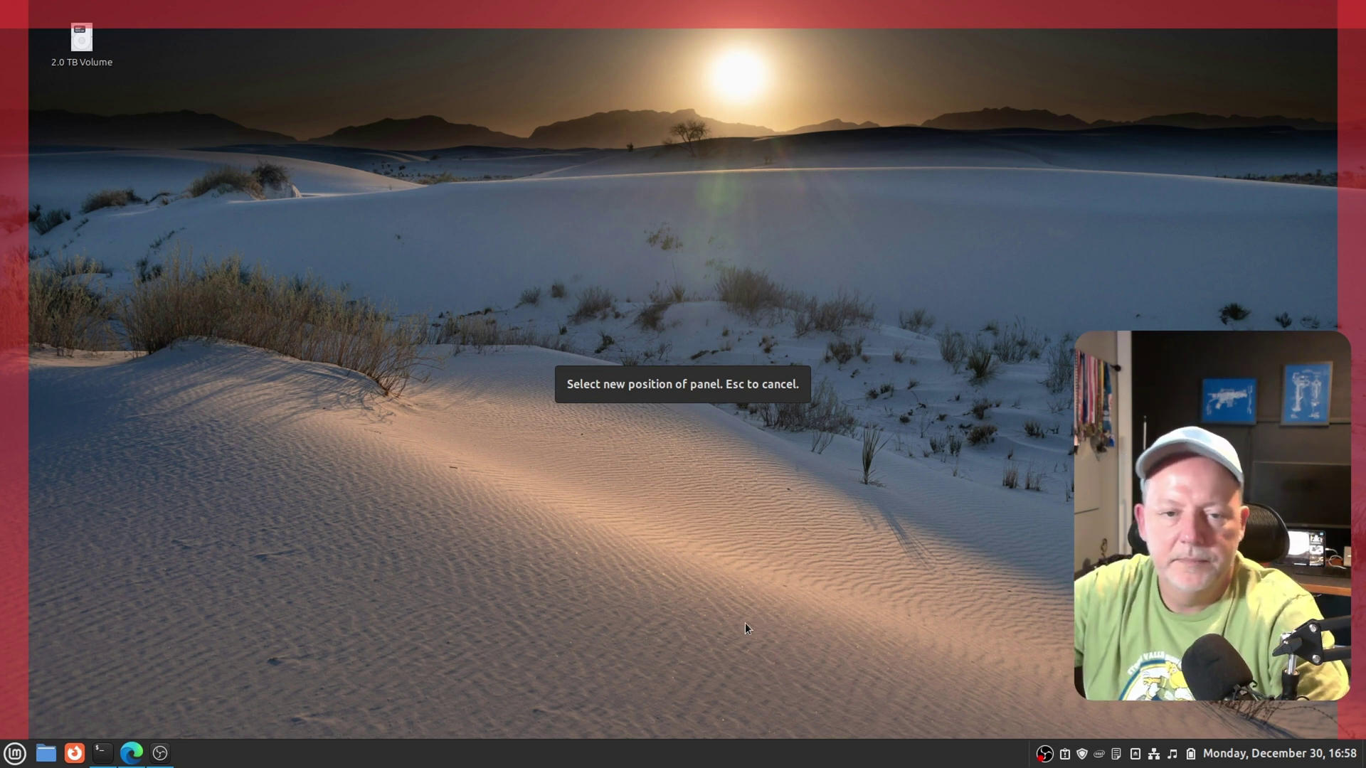
click(785, 21)
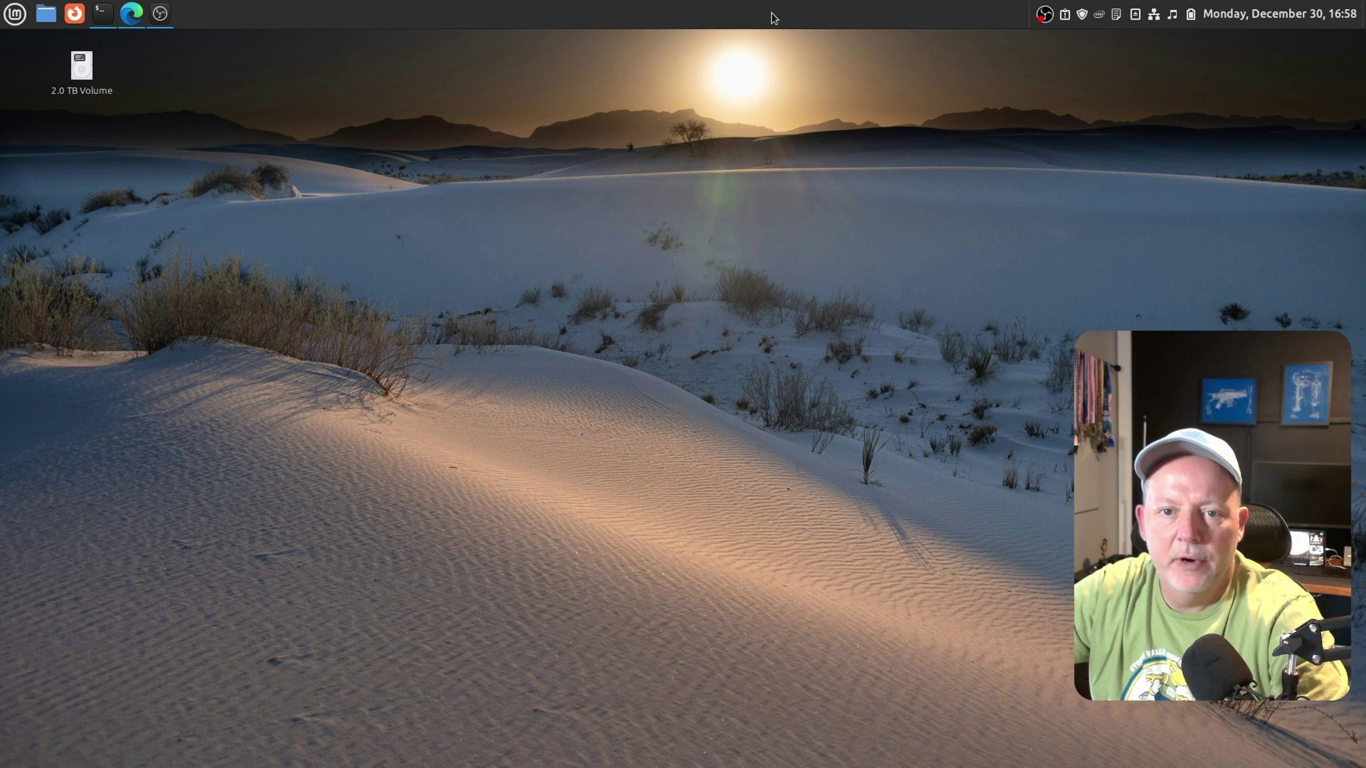
right_click(774, 18)
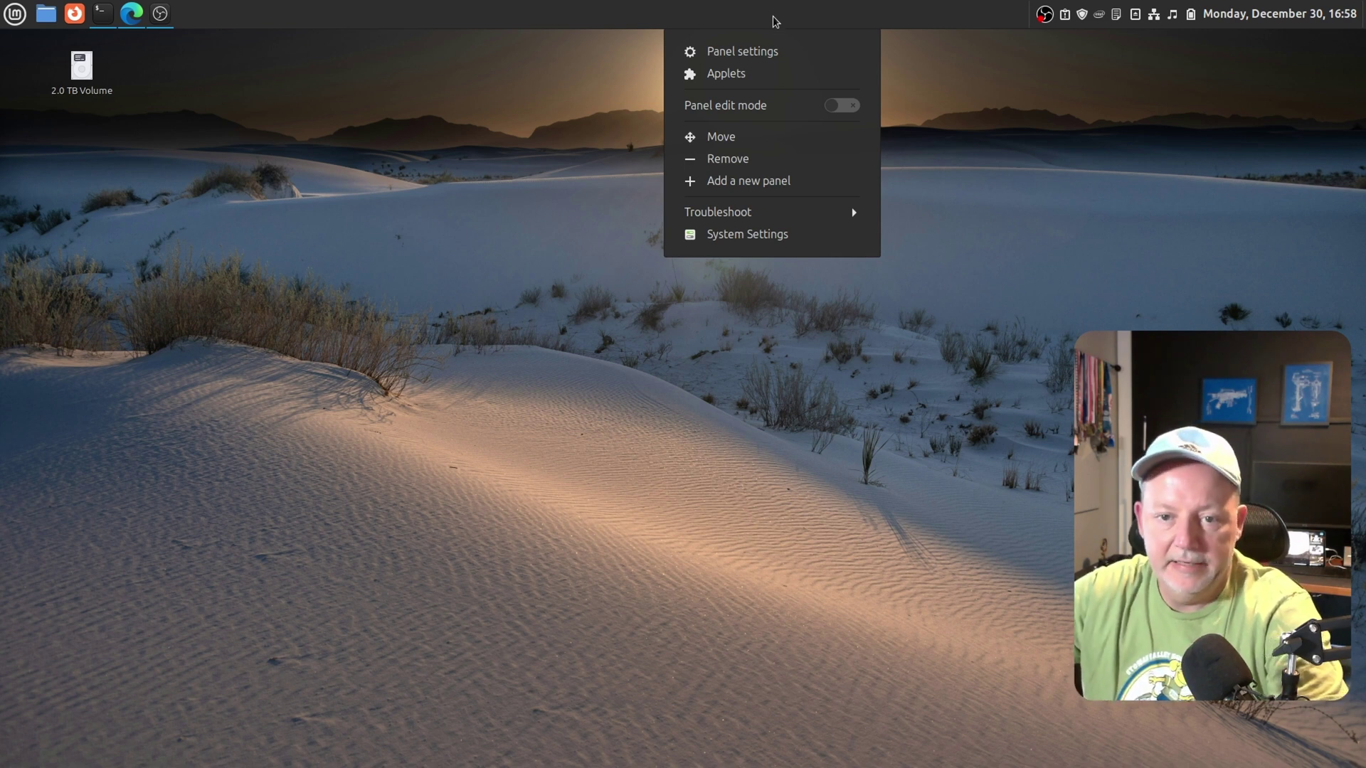
- Enable panel edit mode and drag the clock to the centre of the top panel
click(841, 106)
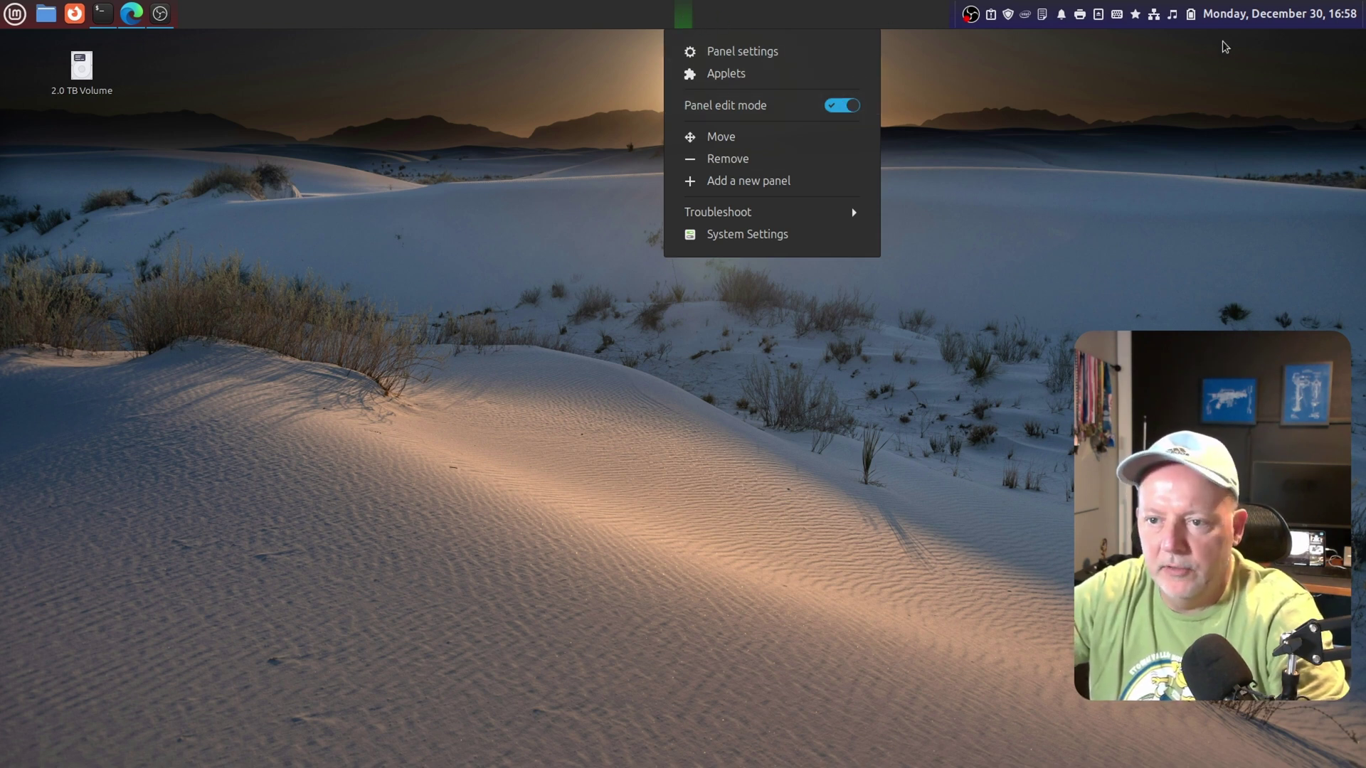
drag(1263, 17, 688, 20)
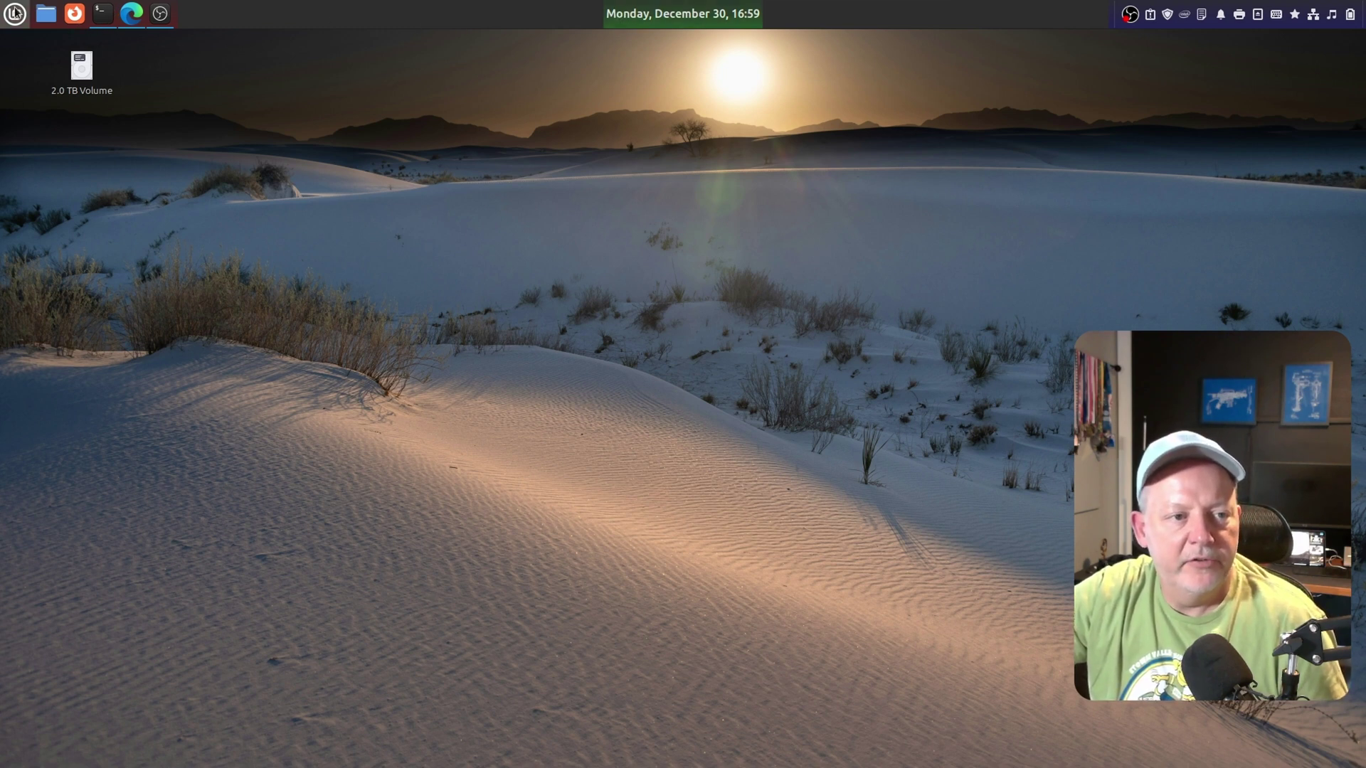
right_click(120, 21)
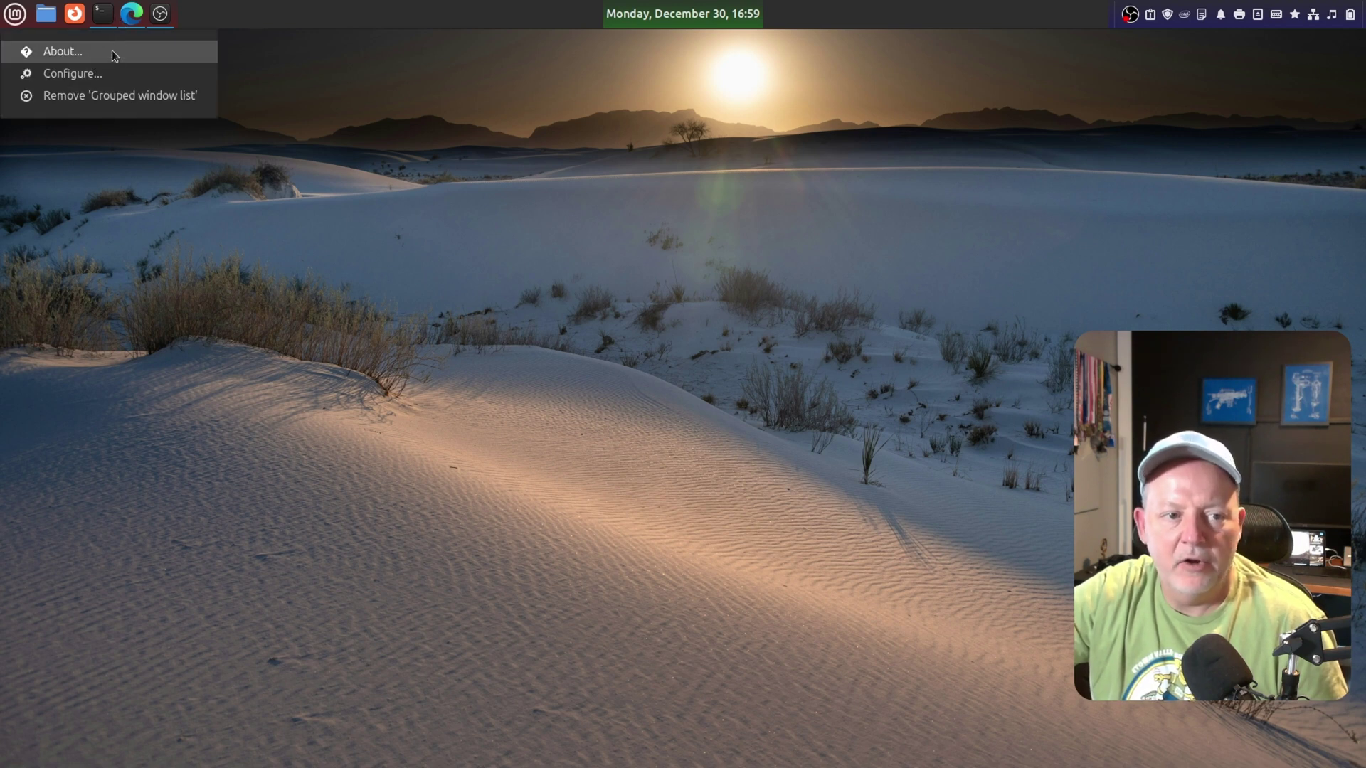
- Remove the Grouped window list applet from the top panel, confirming with Yes
click(123, 96)
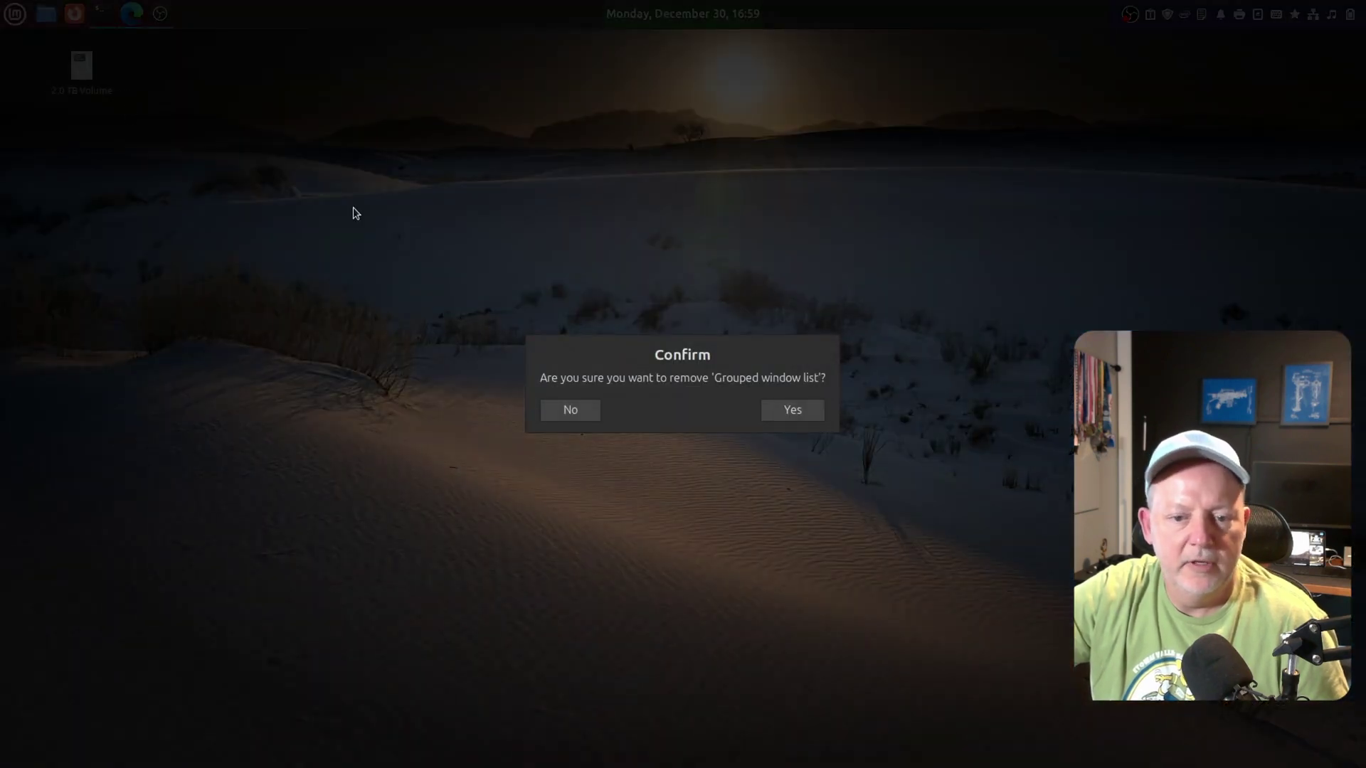
click(776, 414)
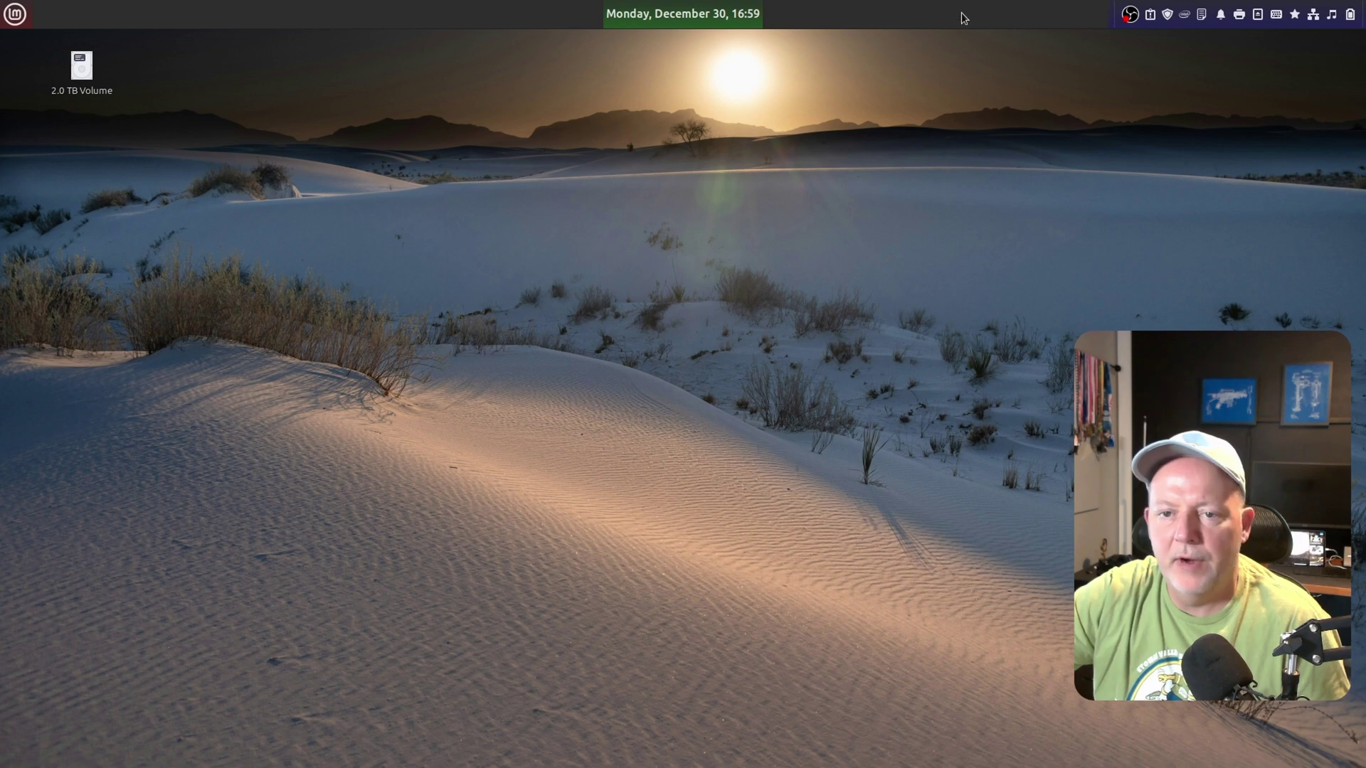
- Add the Weather applet from the Applets manager so the panel shows 60 °F
right_click(941, 16)
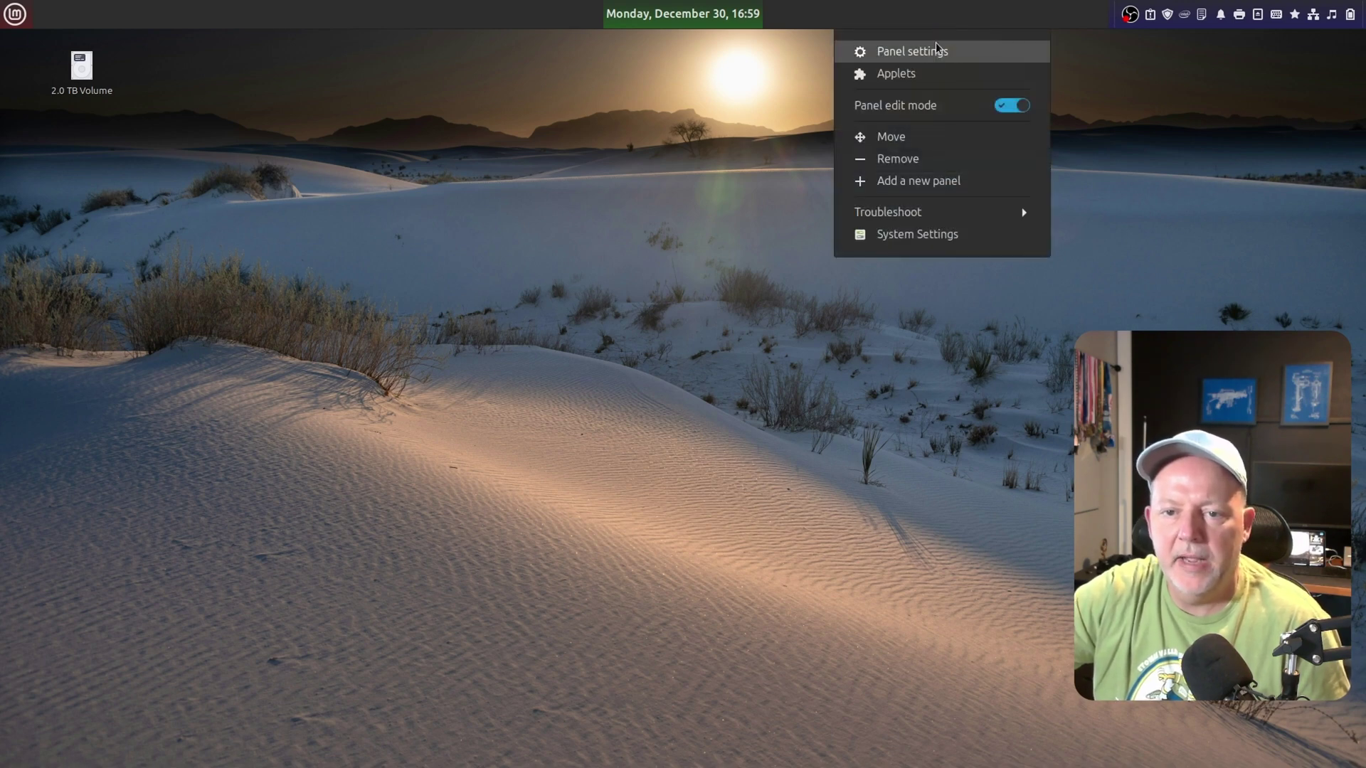
click(934, 79)
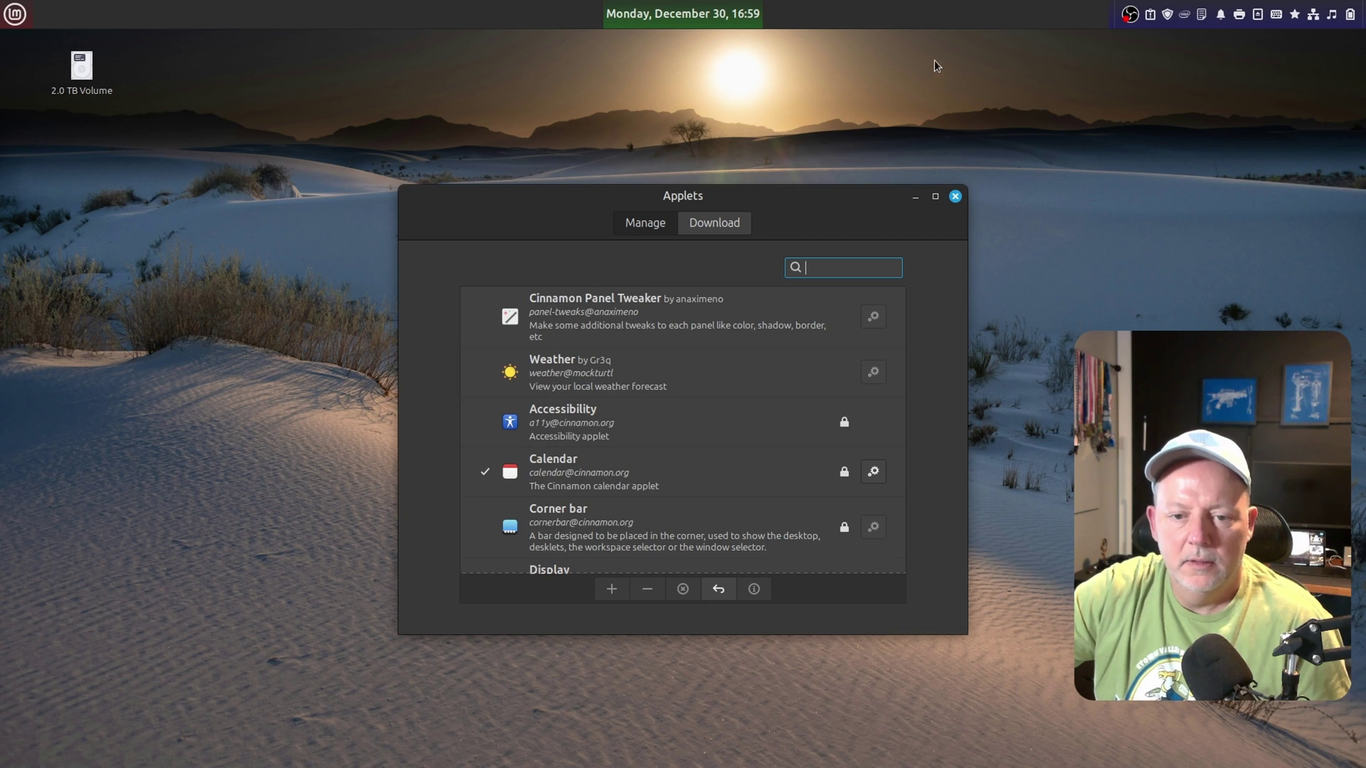
click(693, 231)
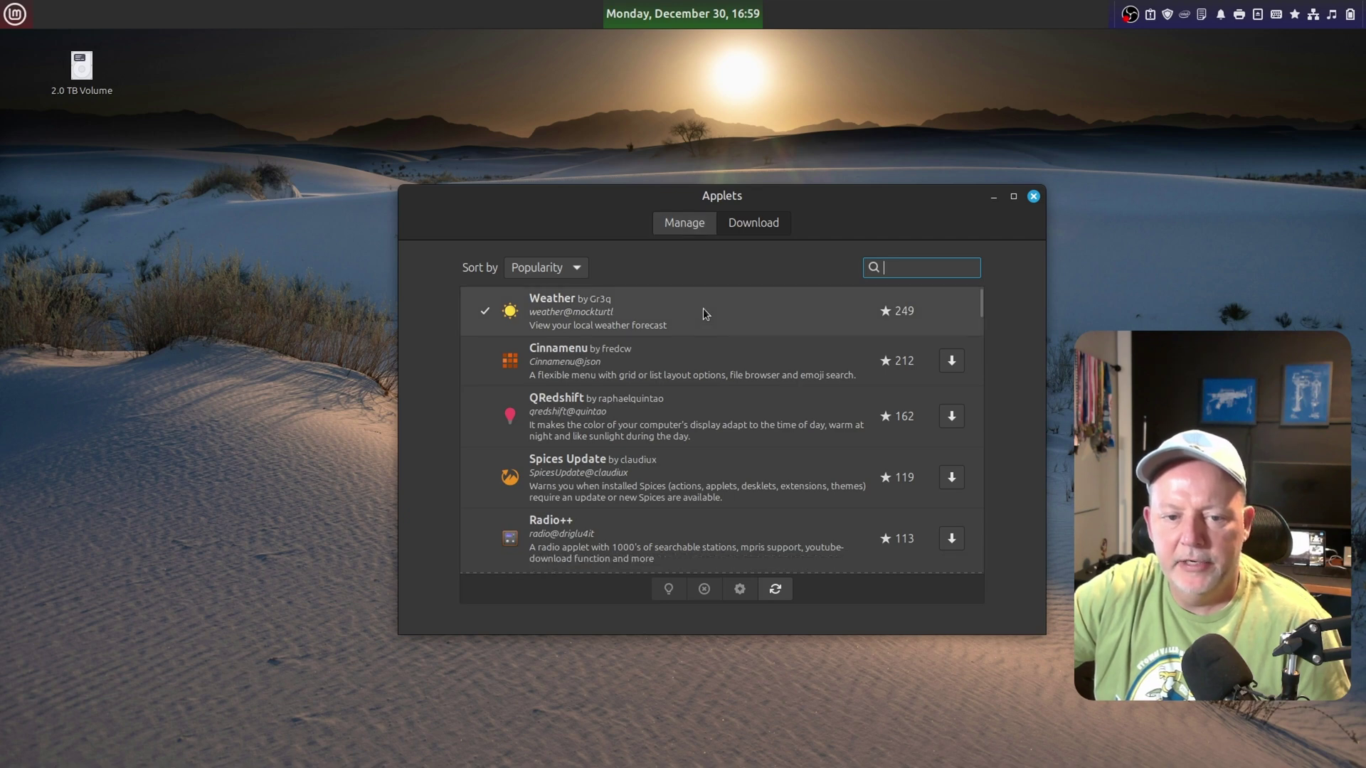
click(684, 224)
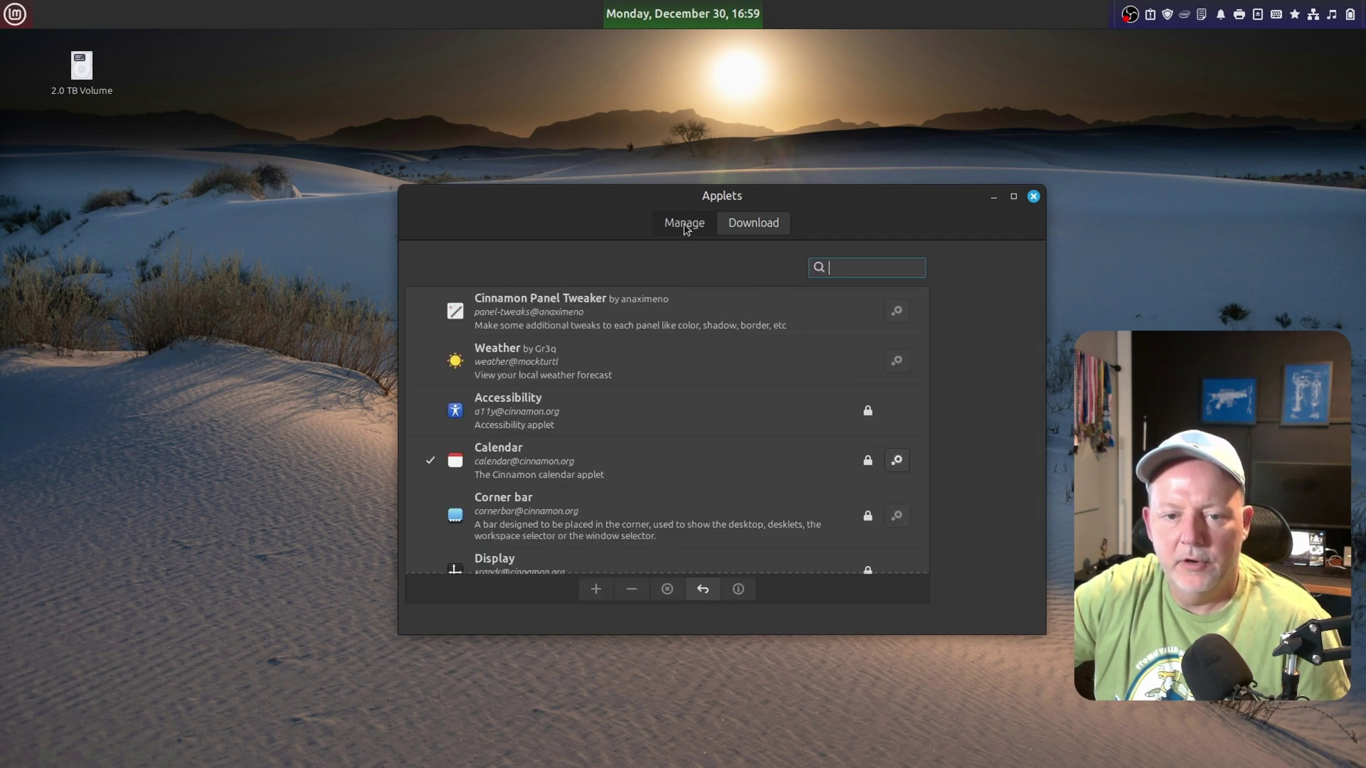
click(684, 360)
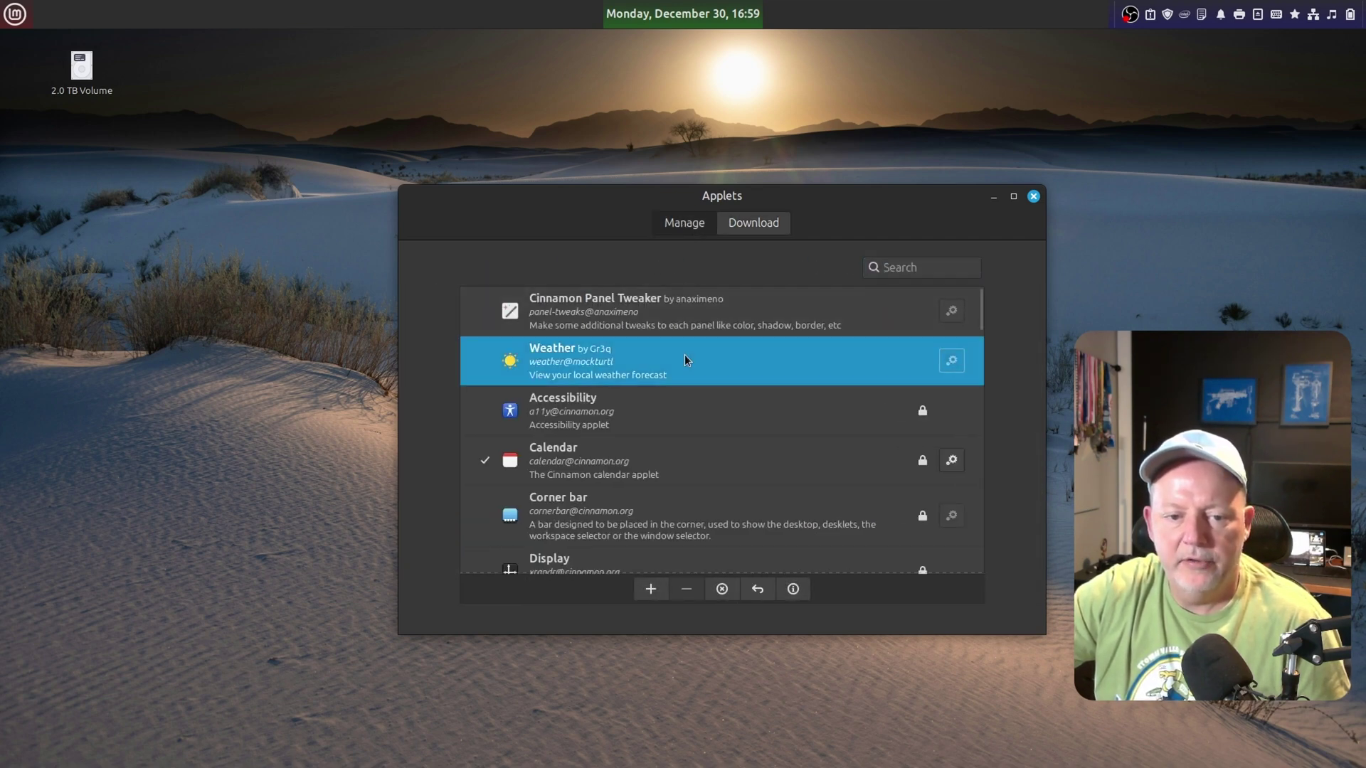
click(650, 591)
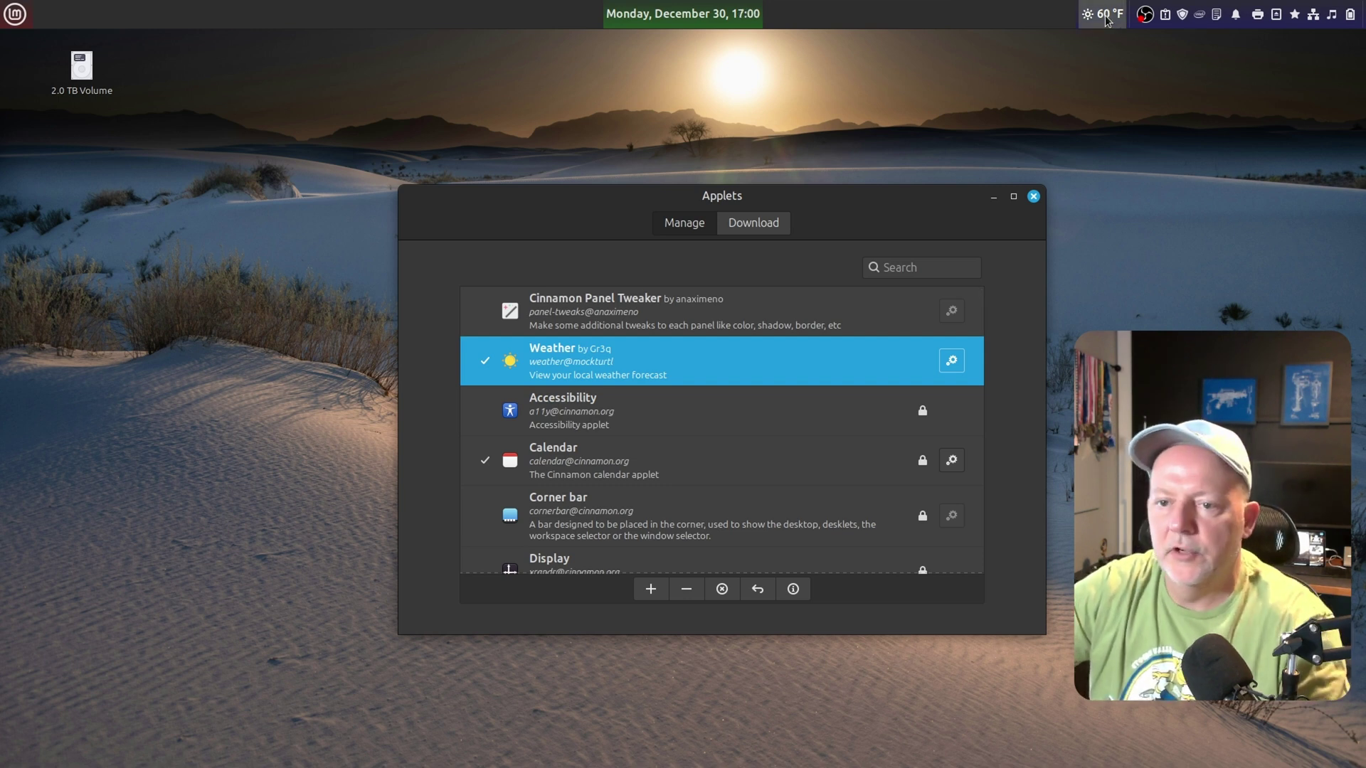
mouse_move(1107, 20)
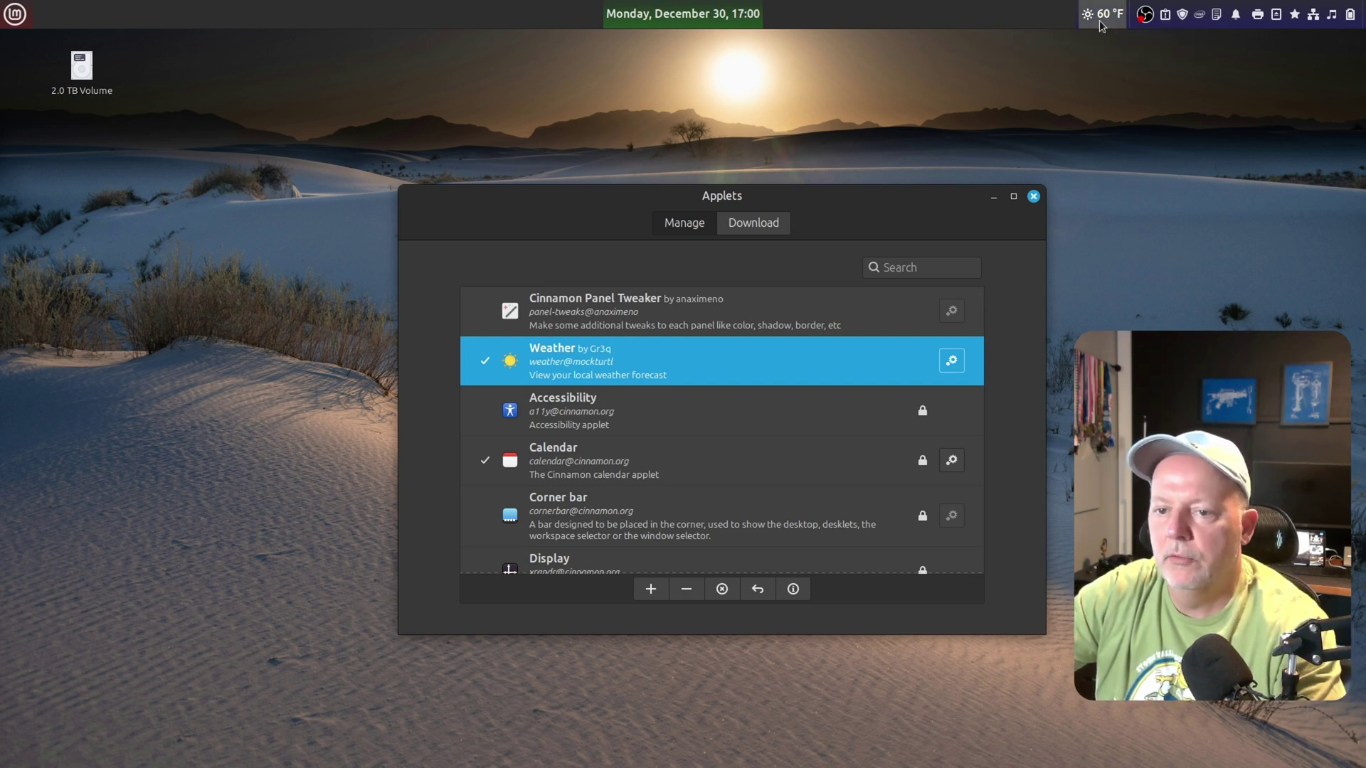
click(1034, 197)
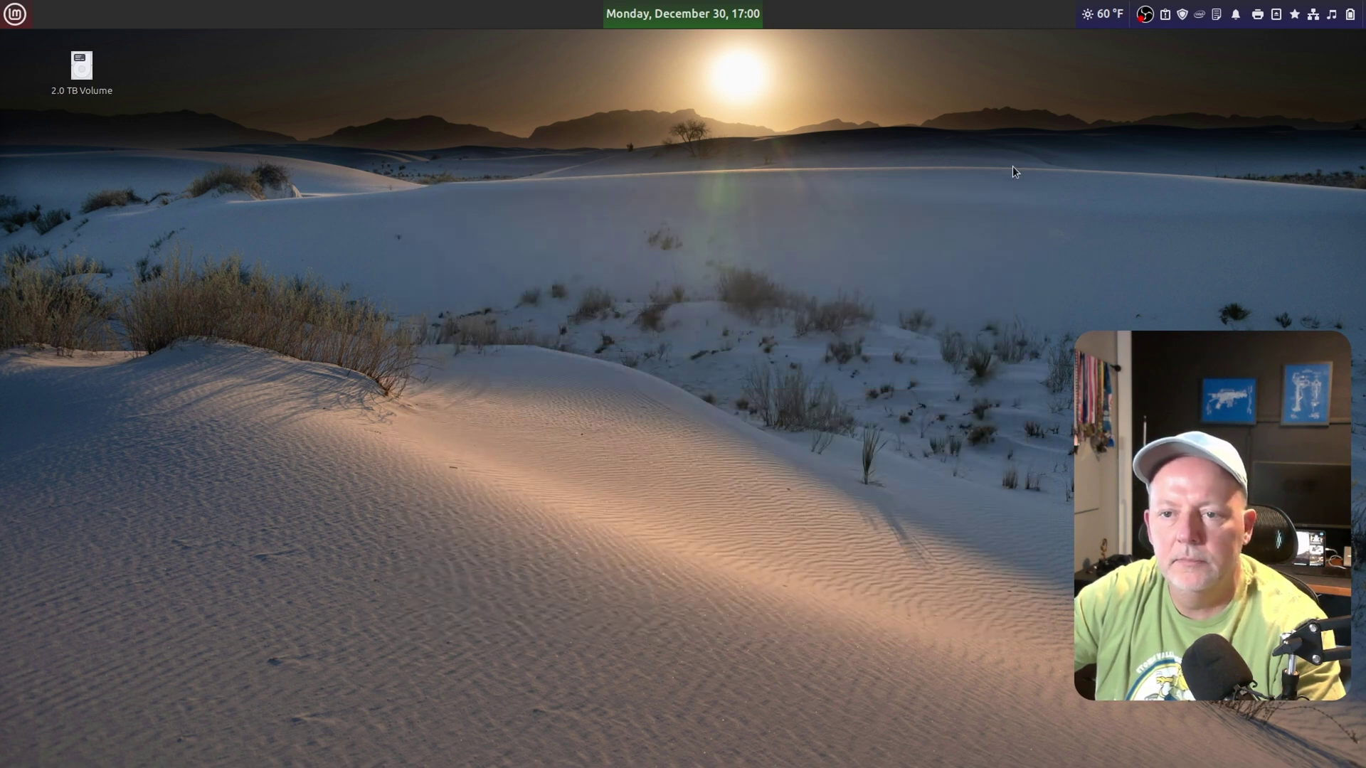
right_click(955, 15)
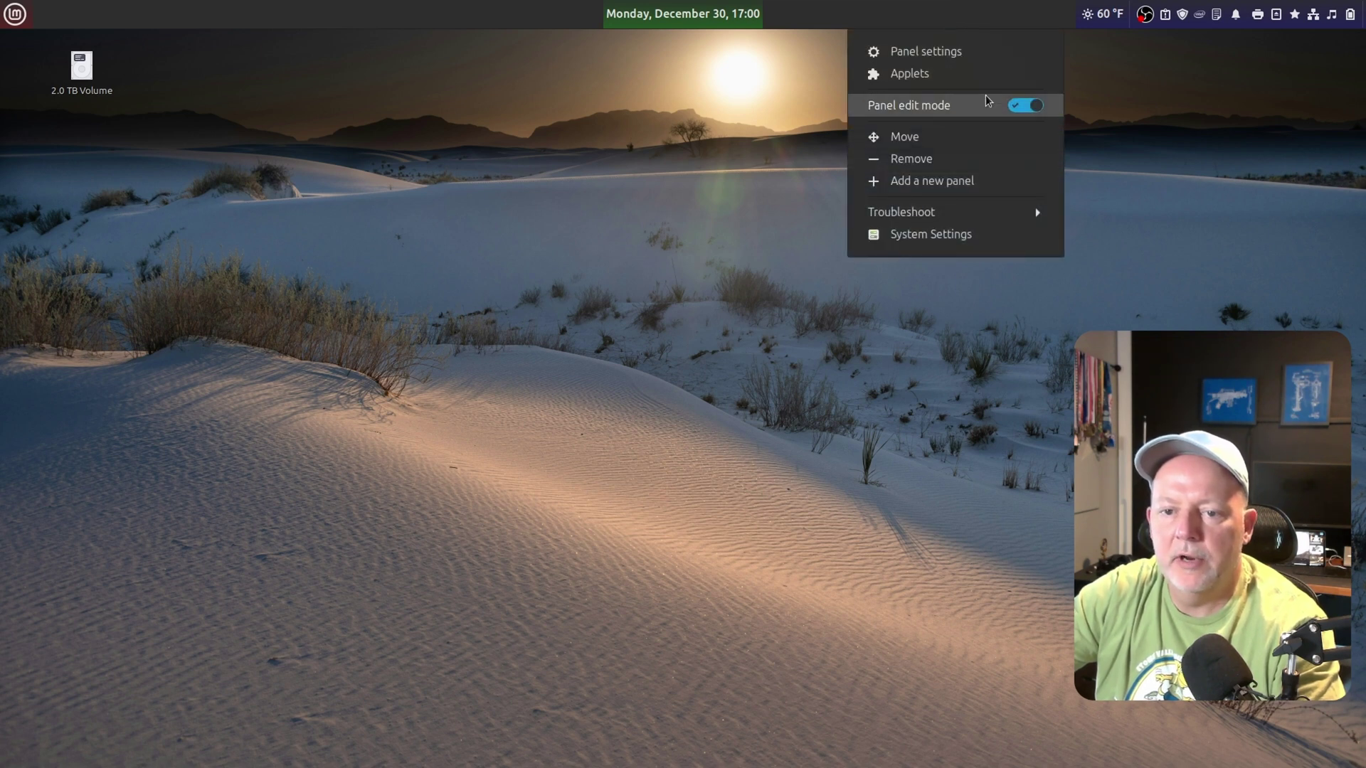
- Switch off panel edit mode and check the weather forecast popup
click(1022, 104)
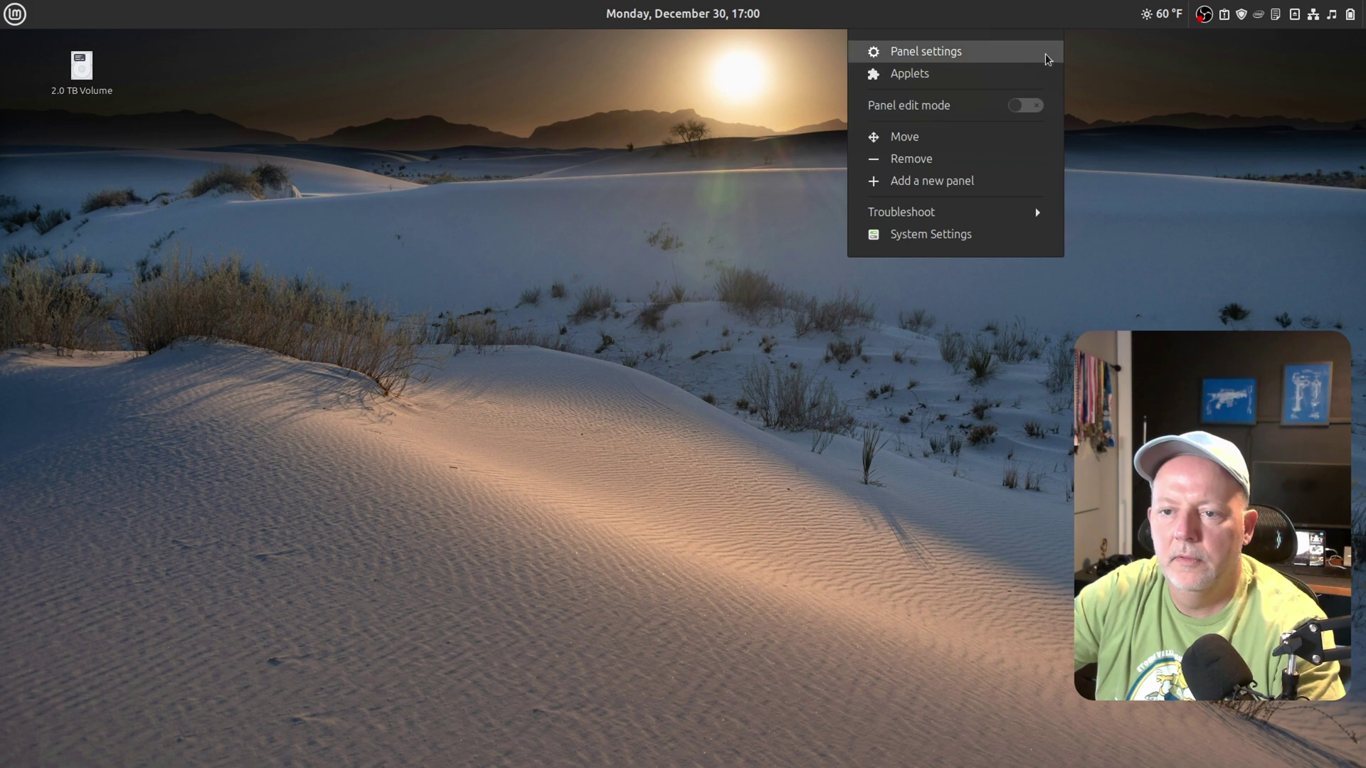
click(1058, 20)
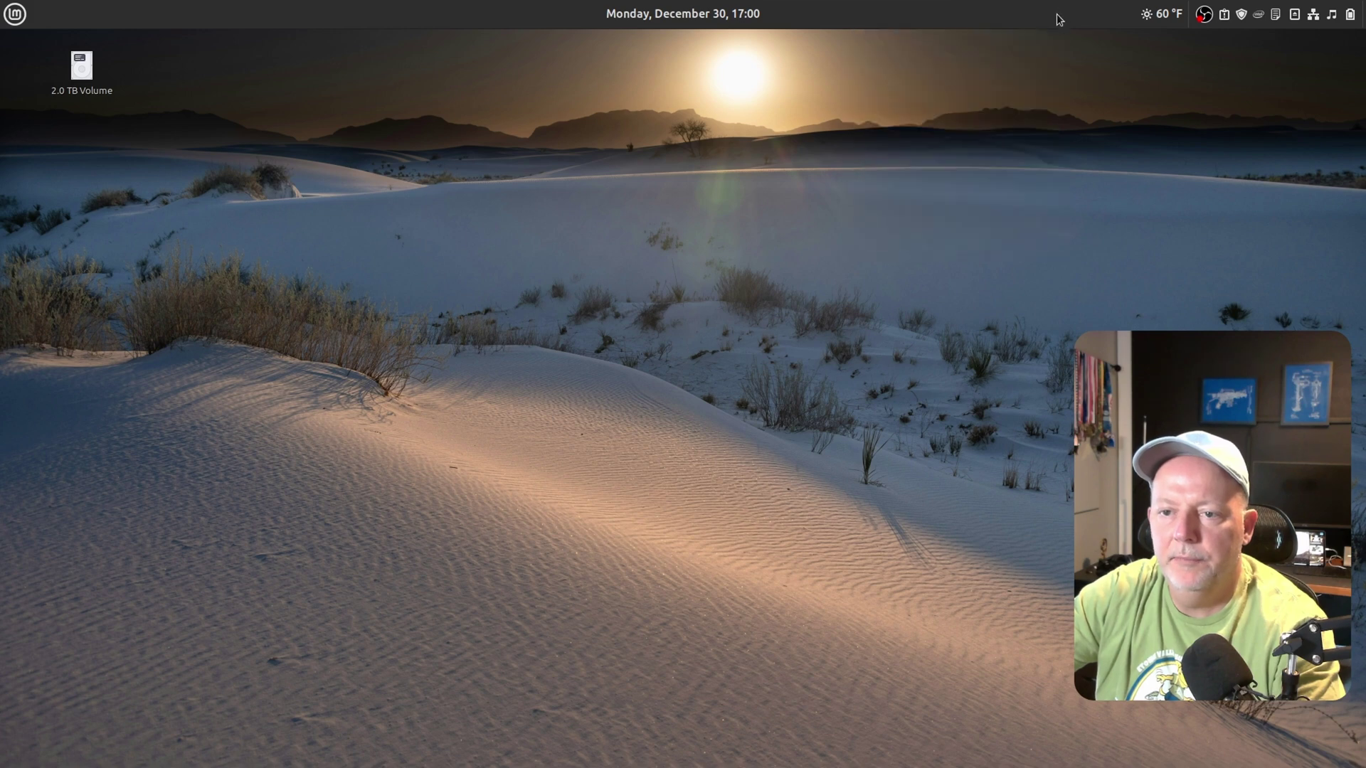
click(1154, 20)
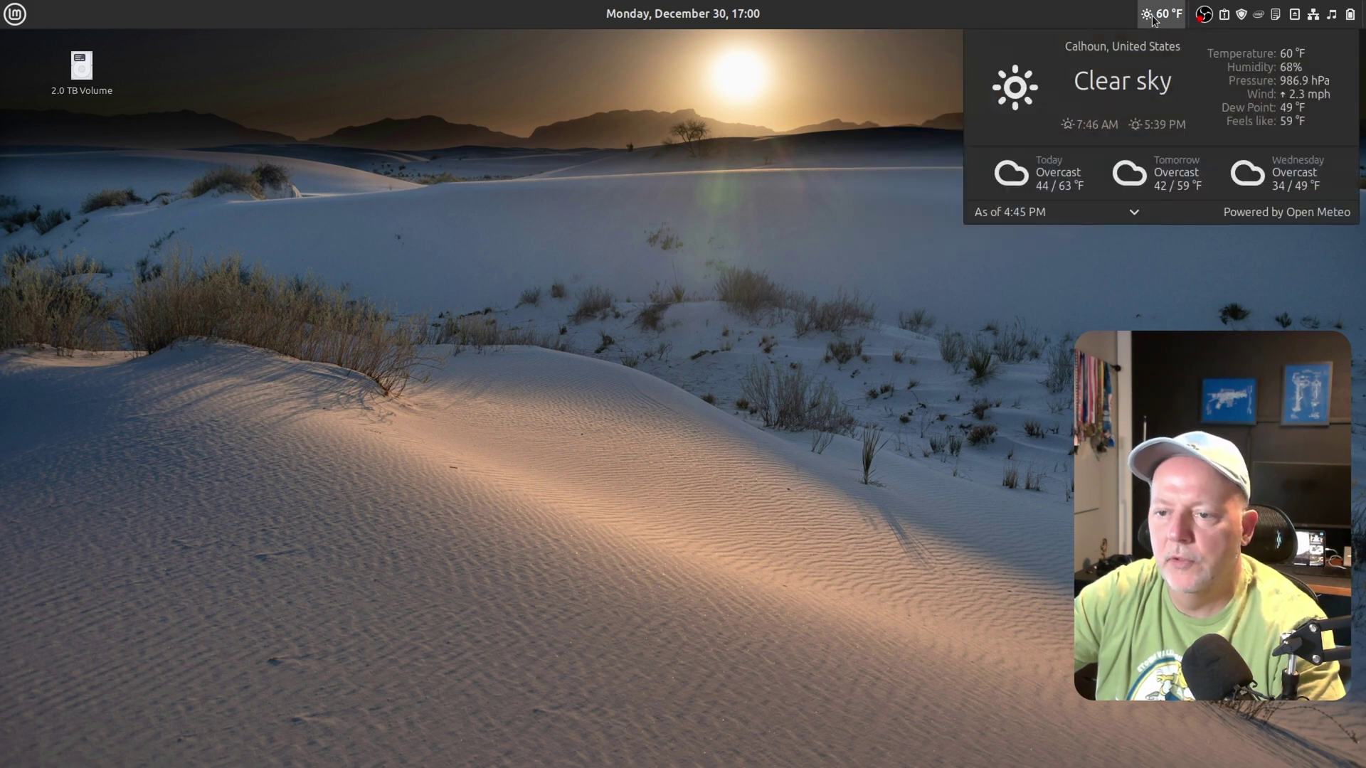
click(1099, 19)
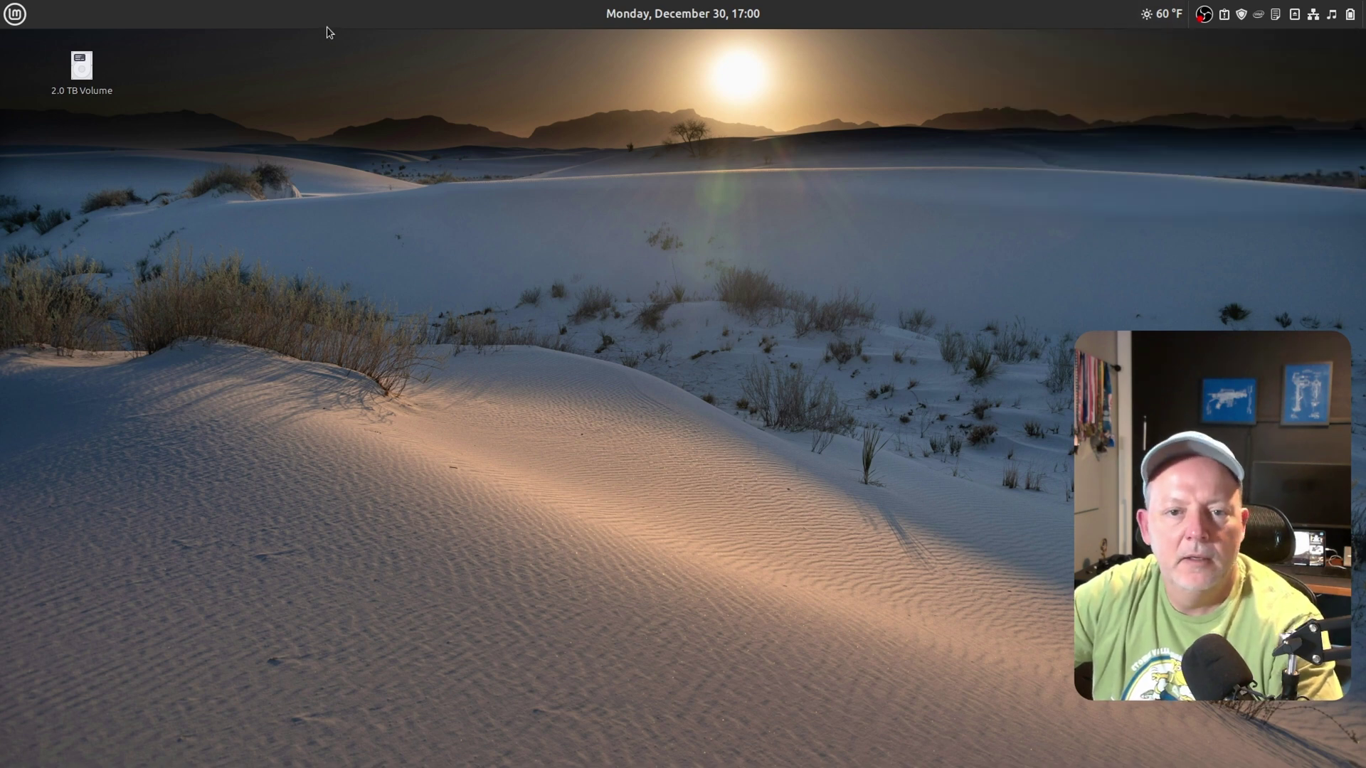
right_click(15, 15)
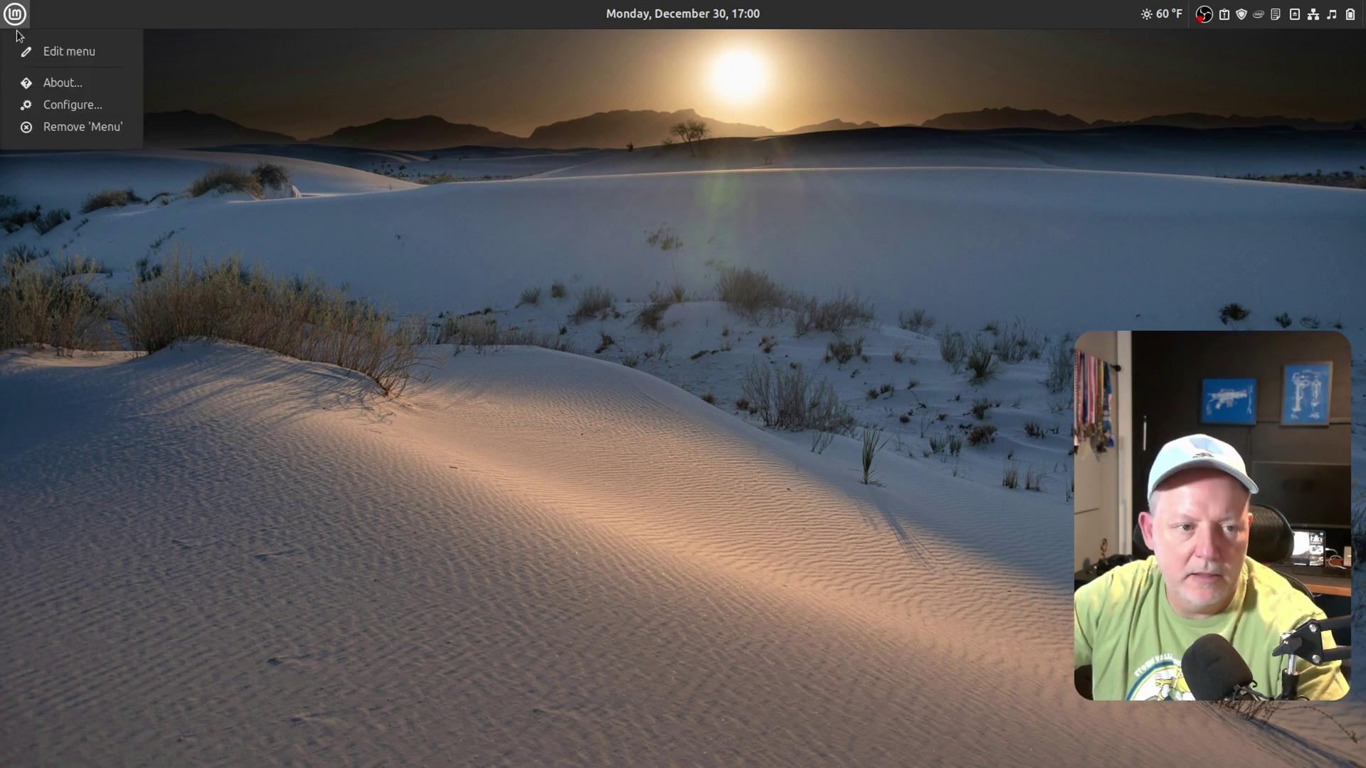
- Open the Menu applet's settings and raise its icon size from 32 to 40 px
click(52, 107)
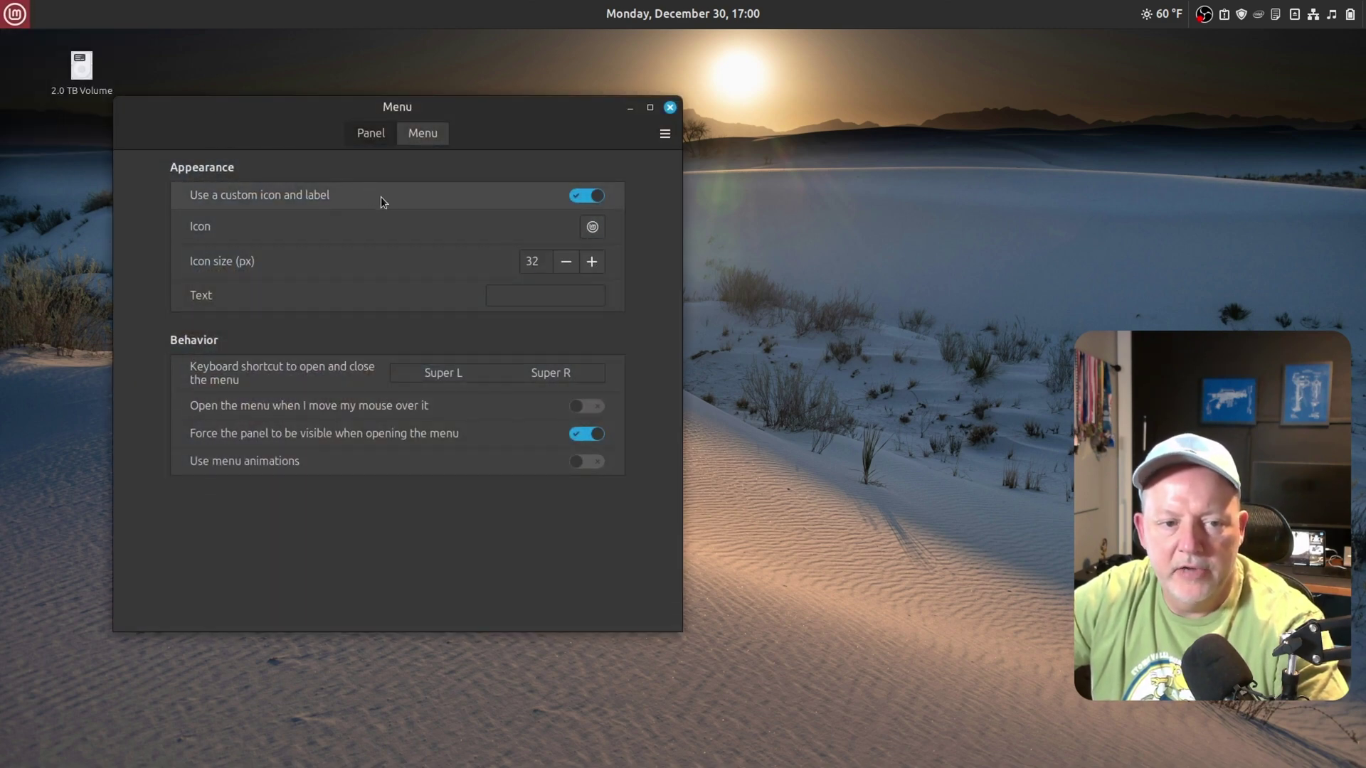
click(595, 263)
click(595, 263)
click(595, 262)
click(595, 262)
click(595, 262)
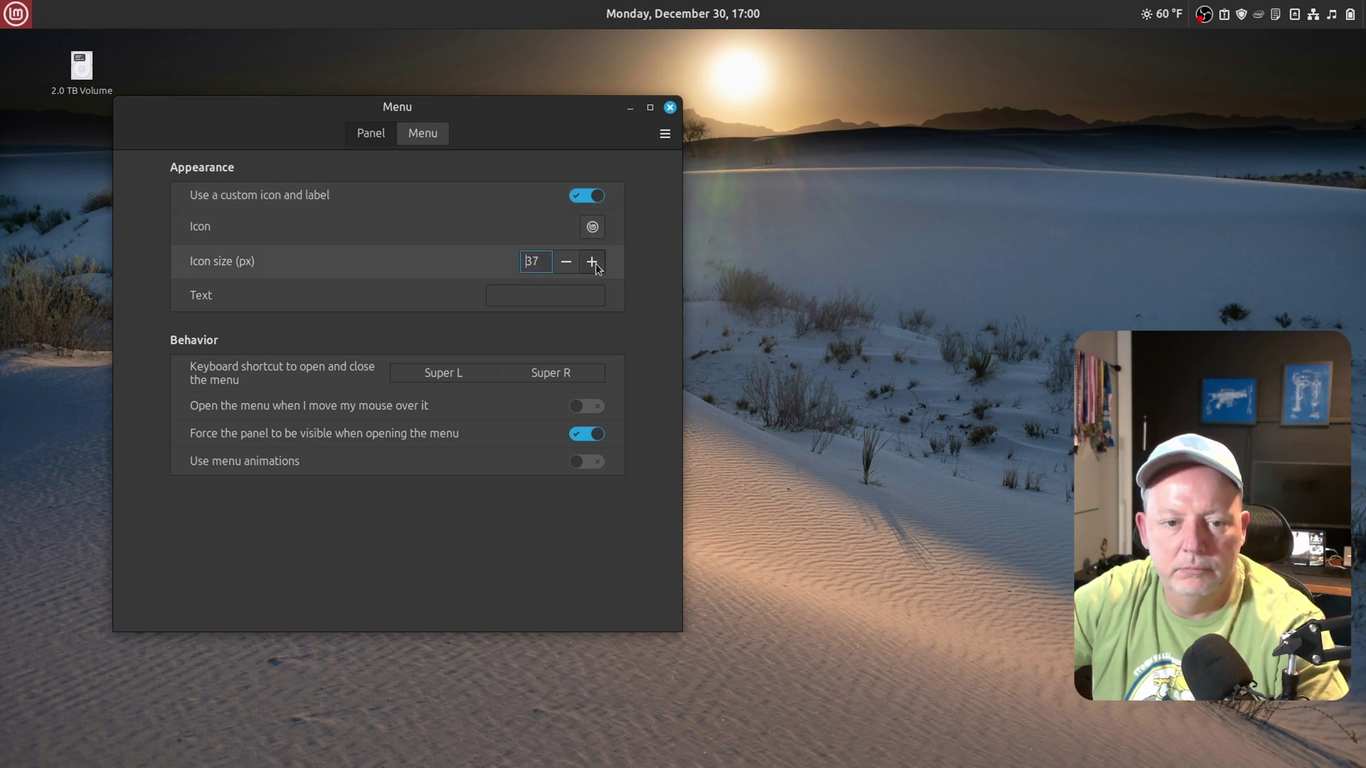
click(595, 262)
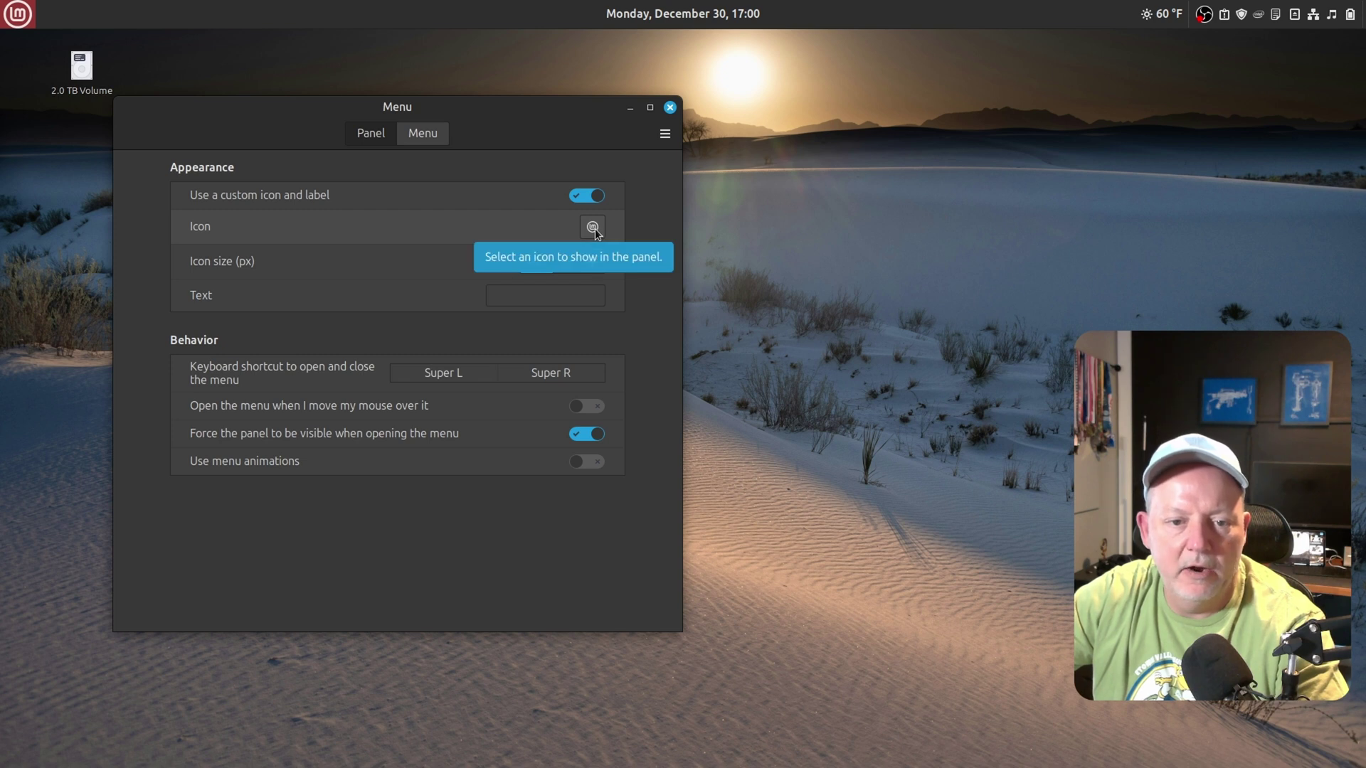
- Set Documents/LinuxMint/Rambo-Transparent-PNG.png as the menu button's icon
click(592, 227)
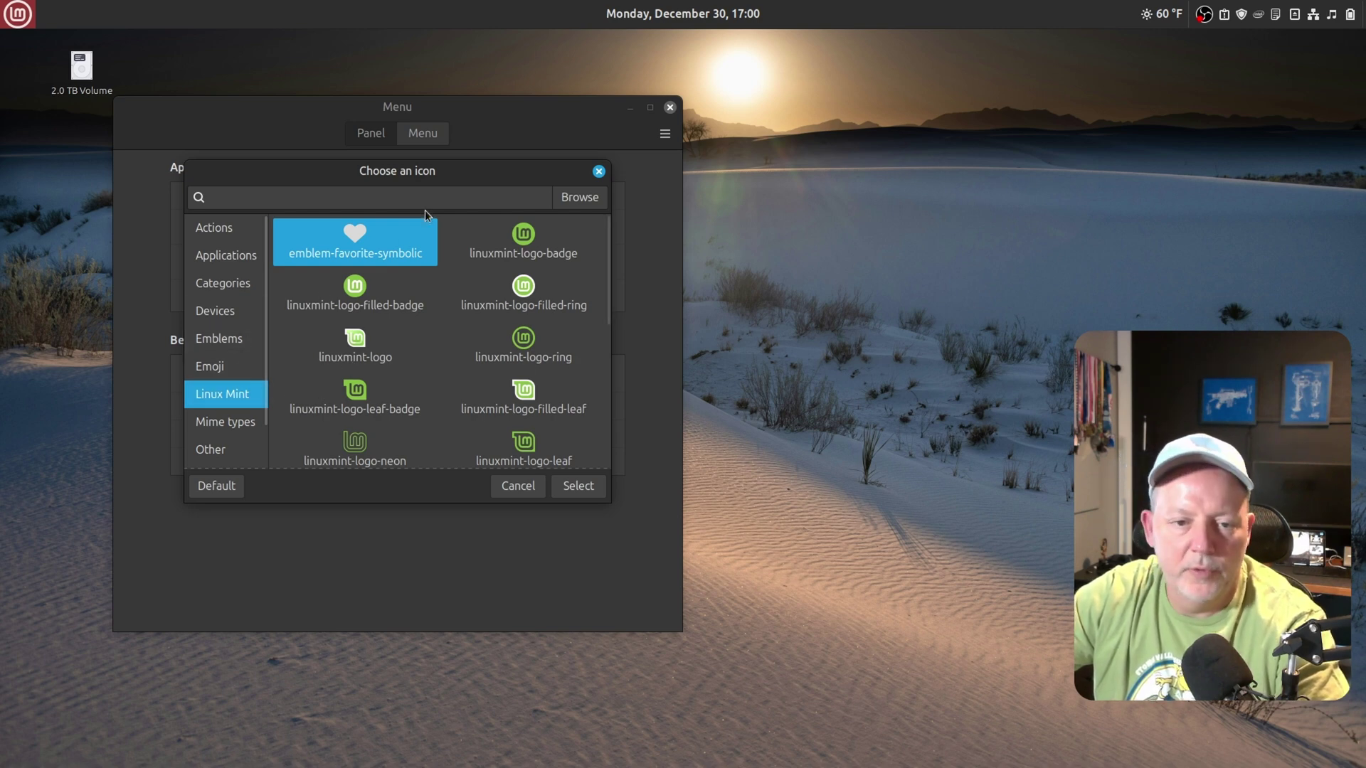
click(585, 201)
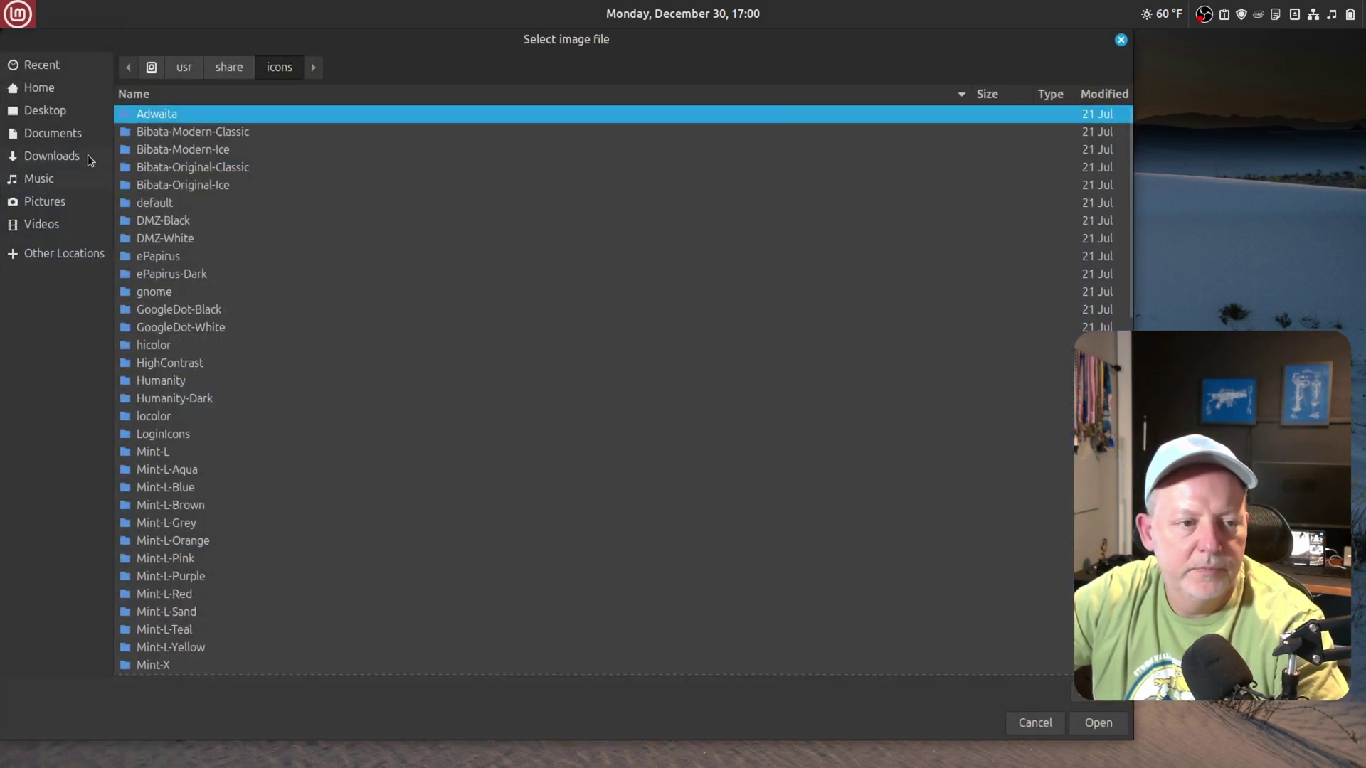
click(57, 131)
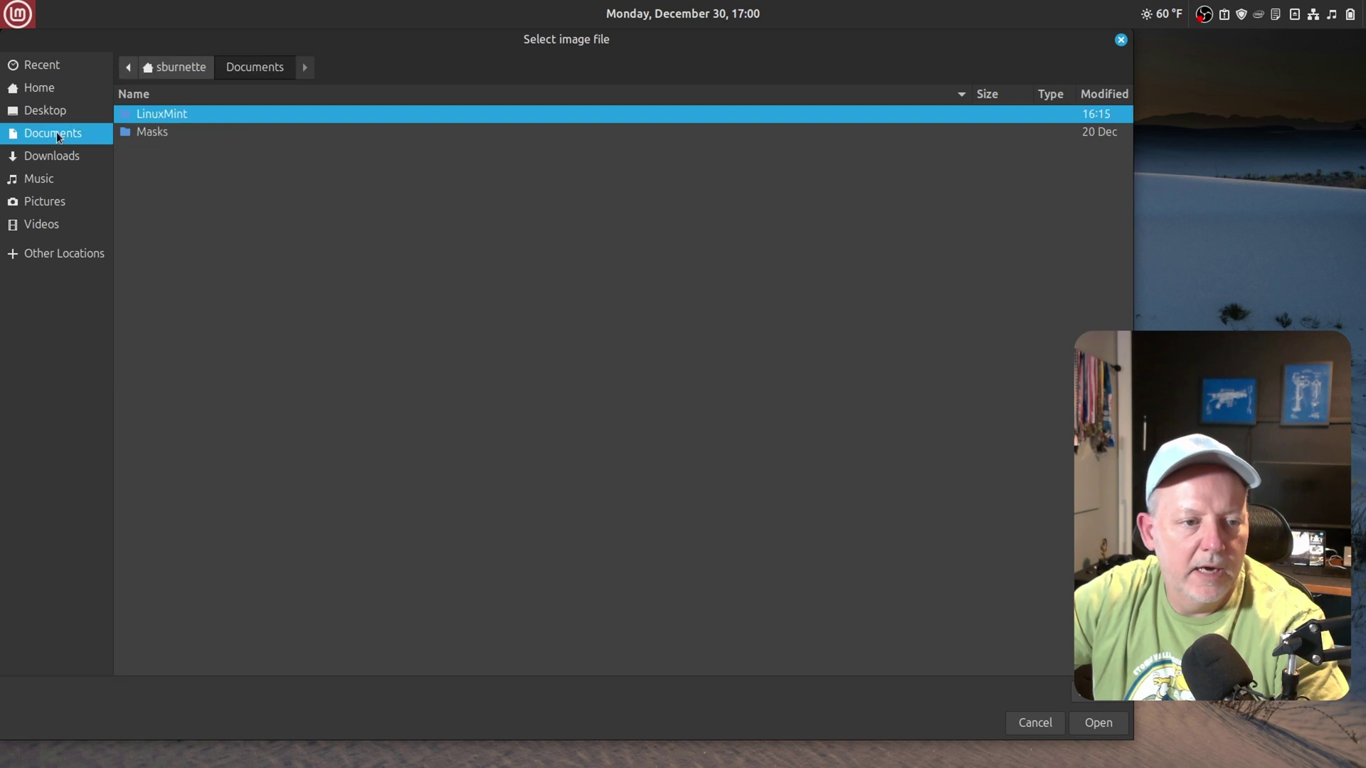
double_click(142, 118)
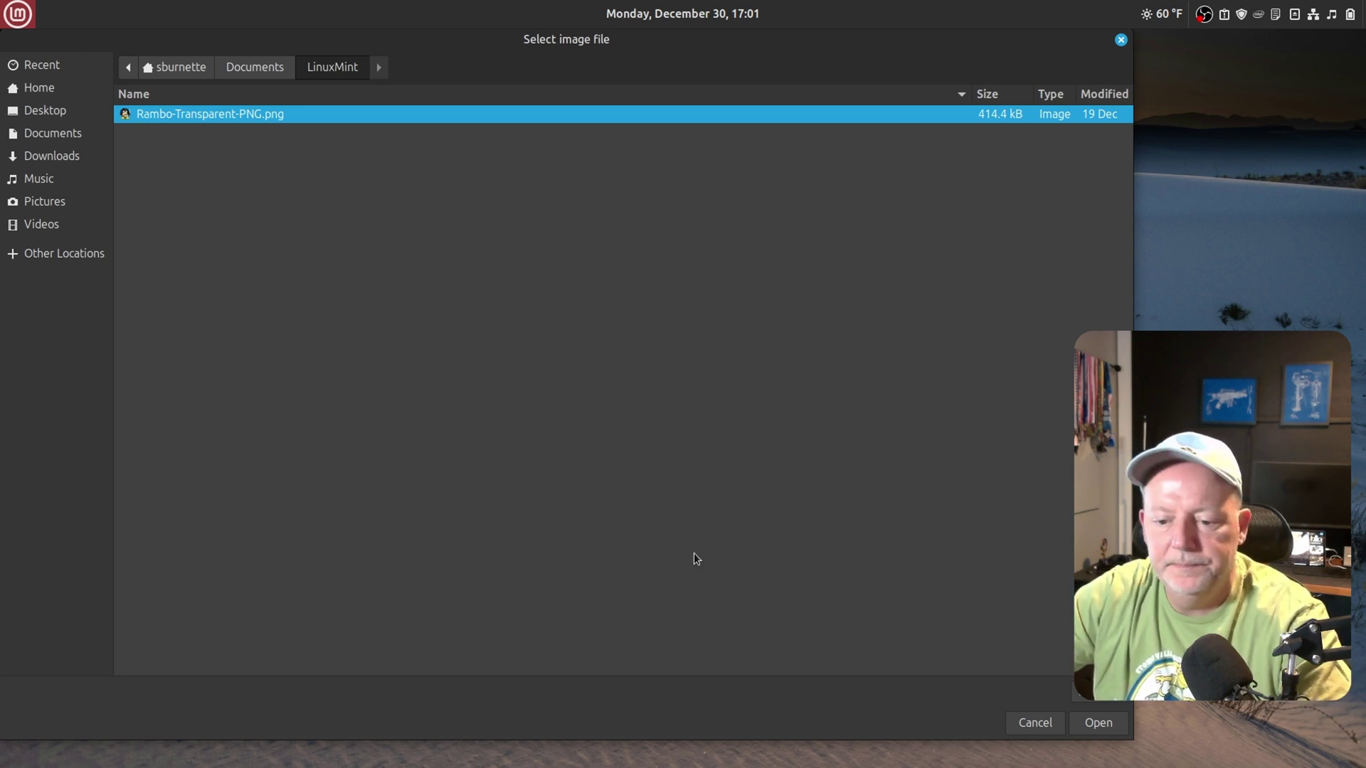
click(1097, 723)
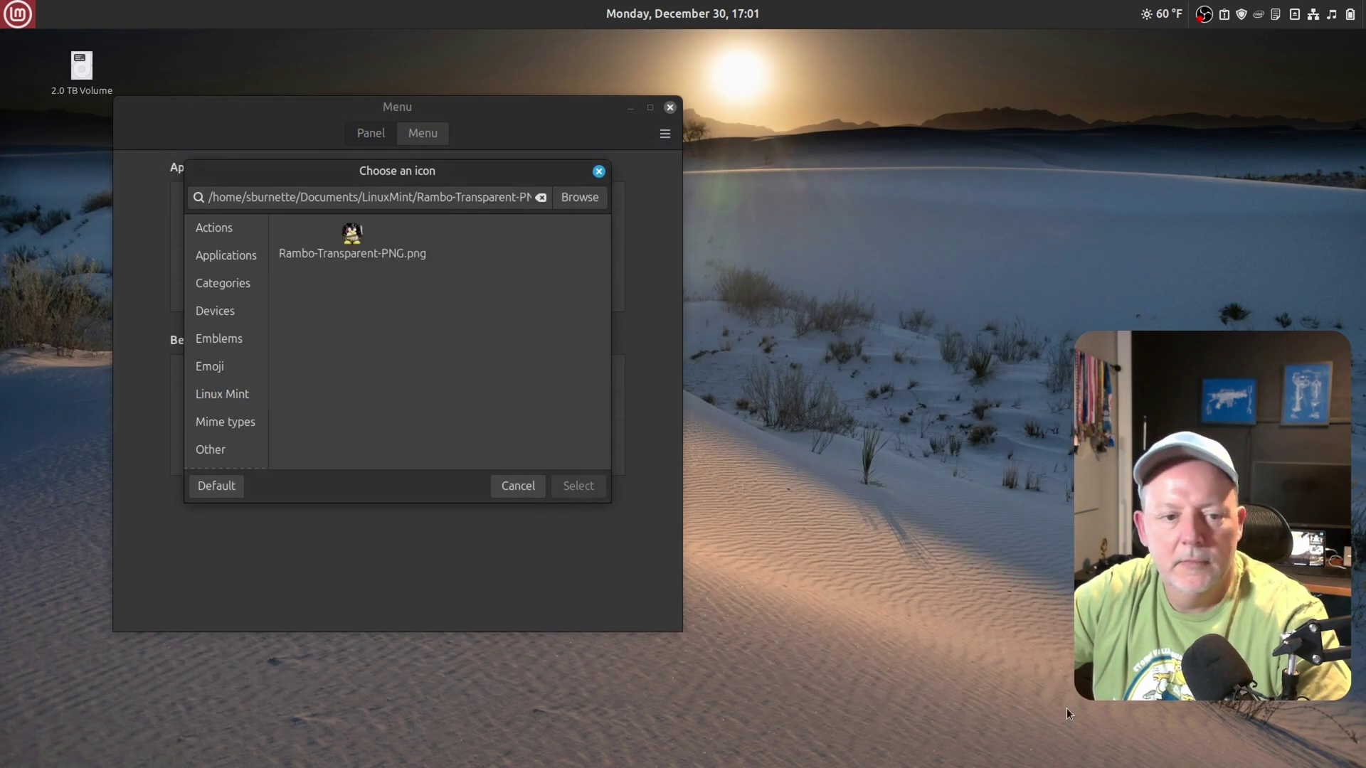
click(351, 245)
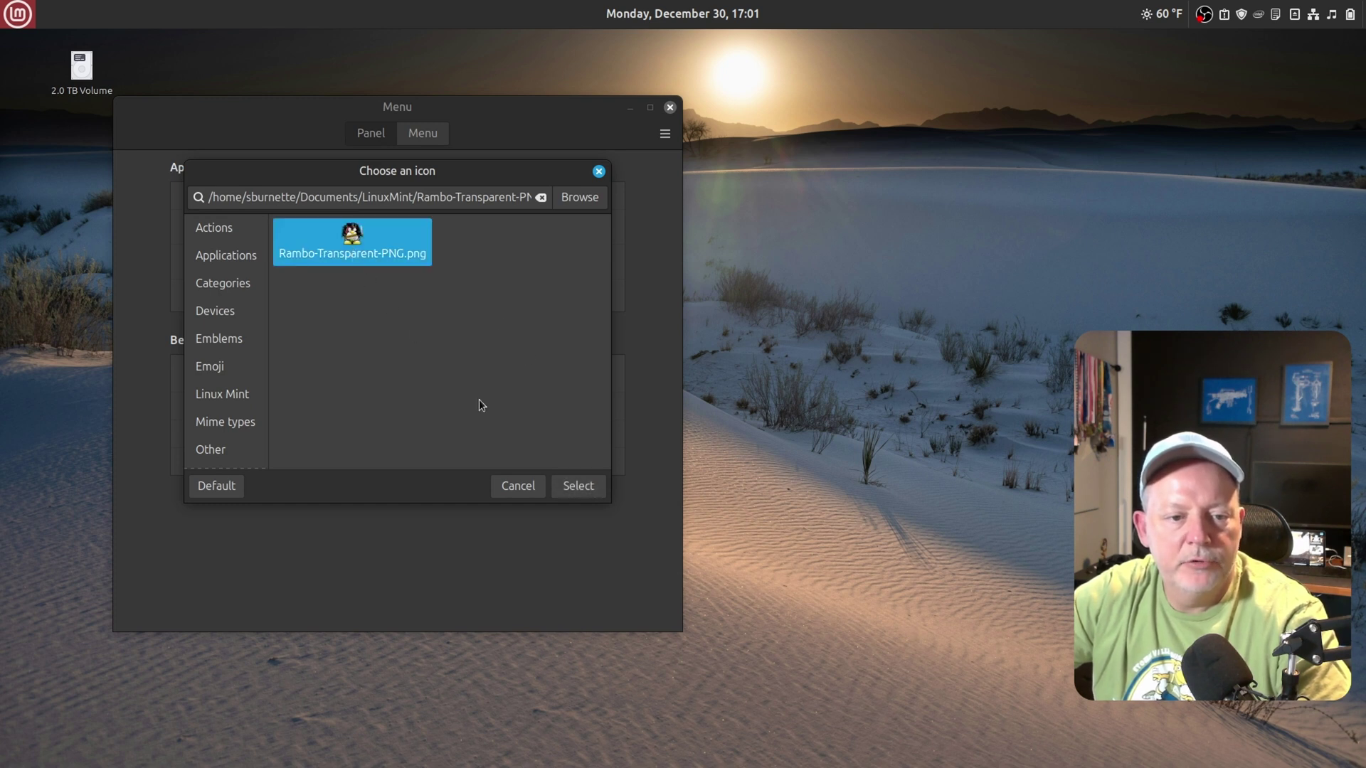
click(566, 484)
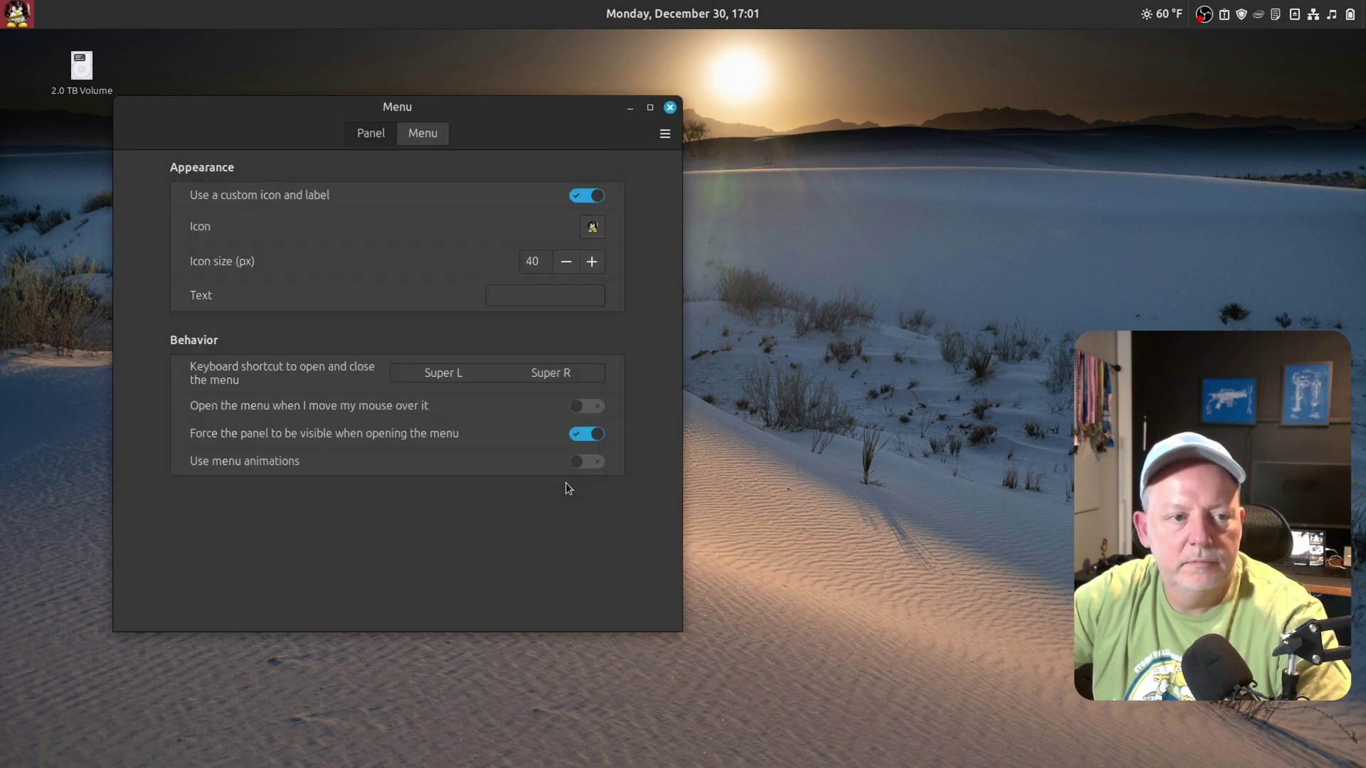
- Close the Menu applet settings and test the menu with its new penguin icon
click(670, 108)
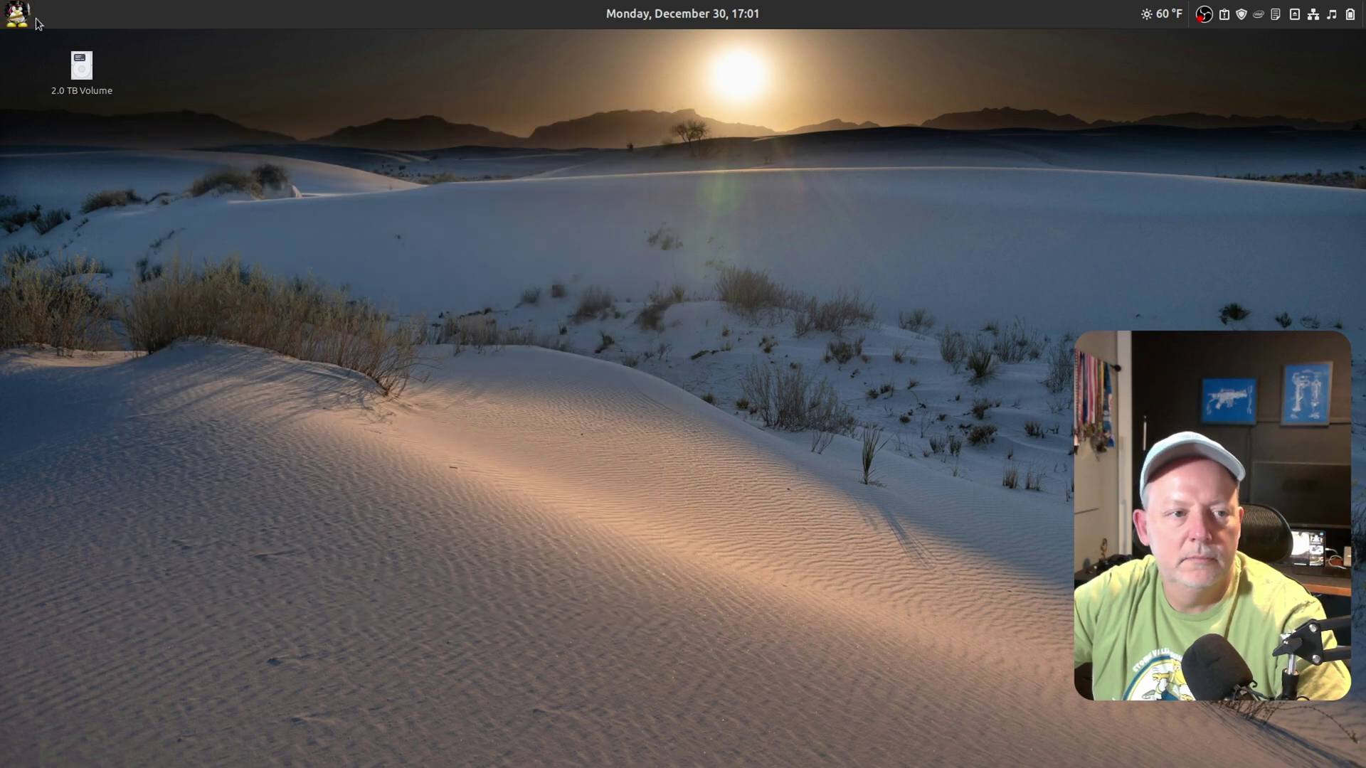
click(21, 17)
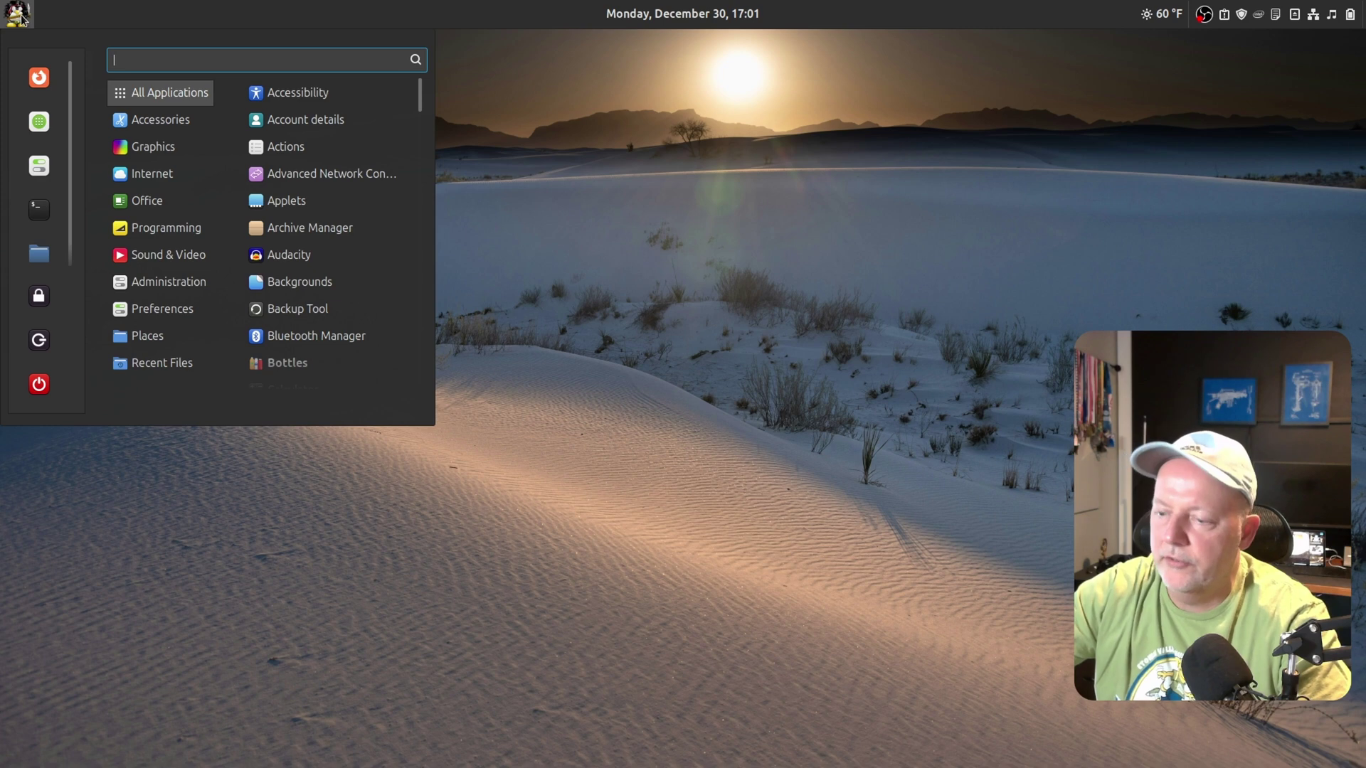
click(21, 18)
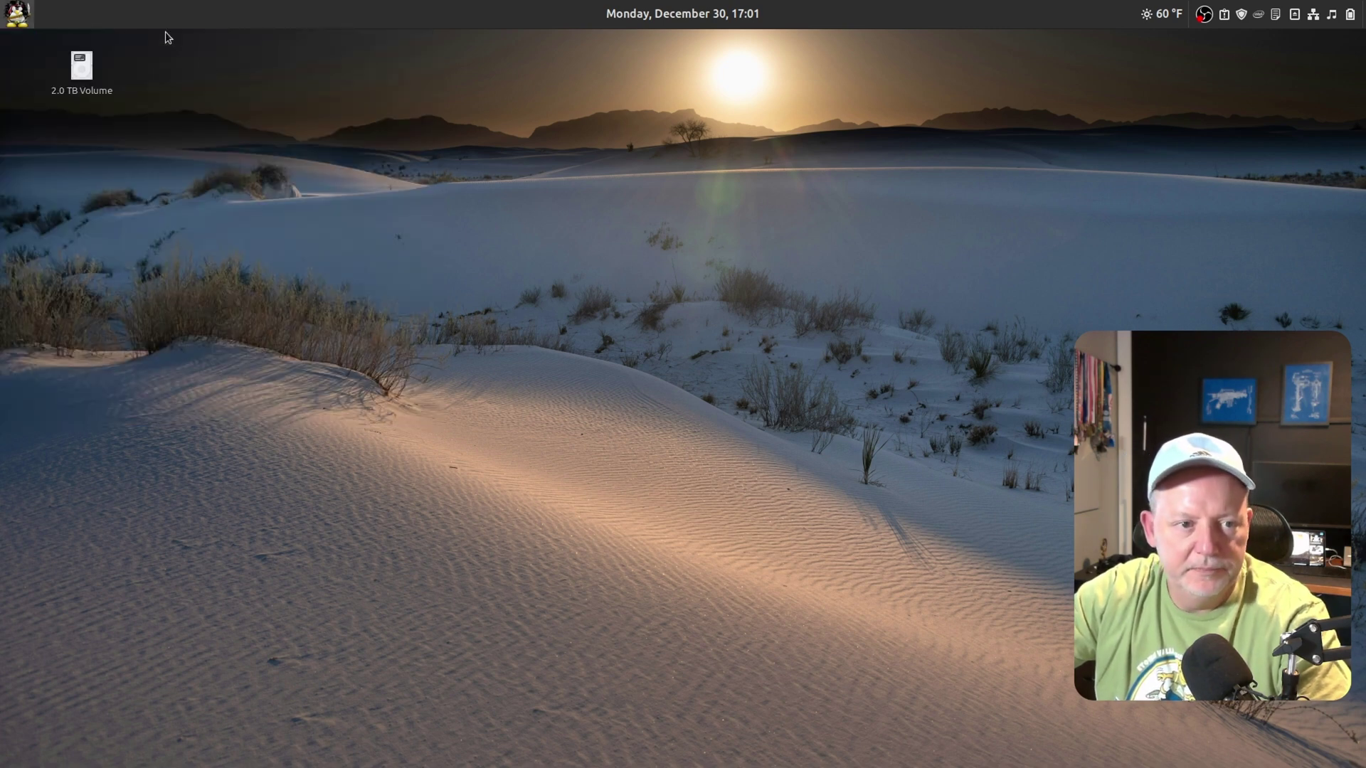
- Turn on Use menu animations in the Menu applet settings and test the menu again
right_click(17, 15)
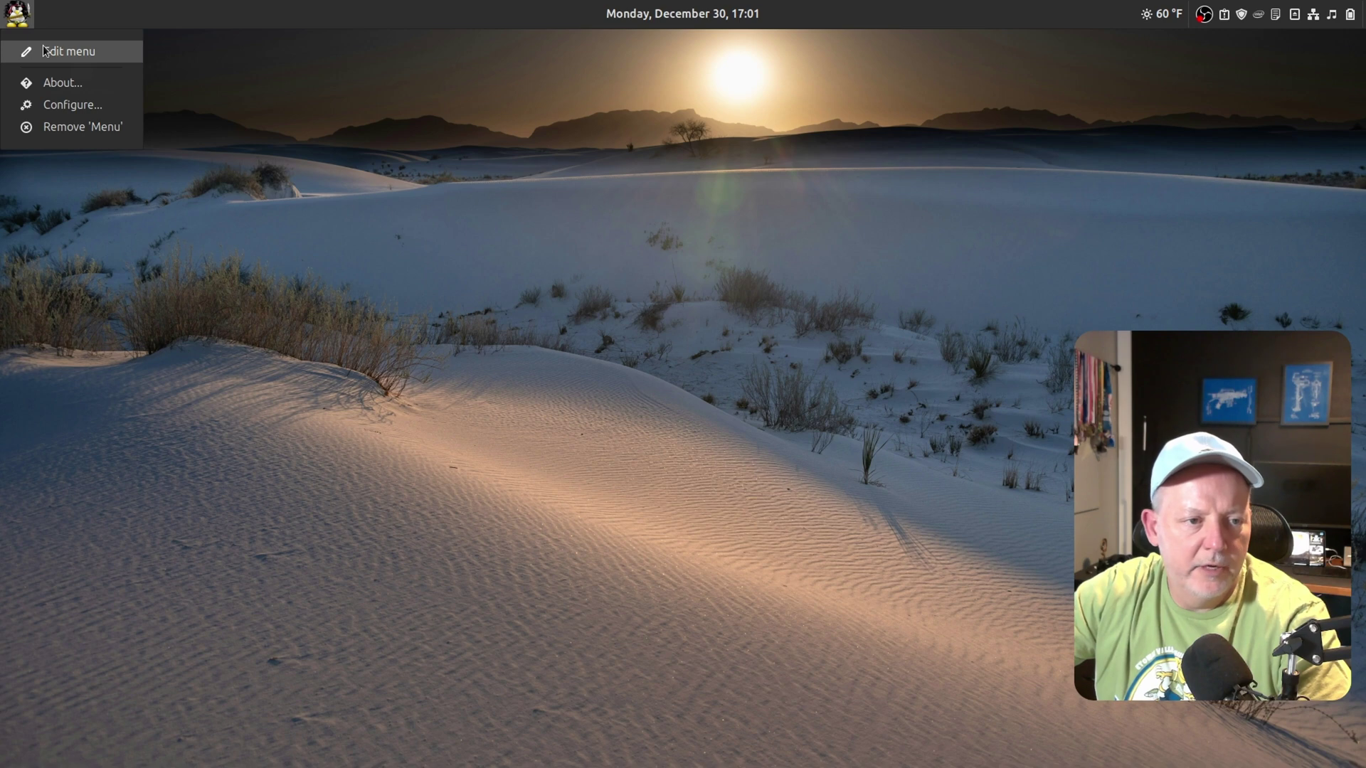
click(108, 108)
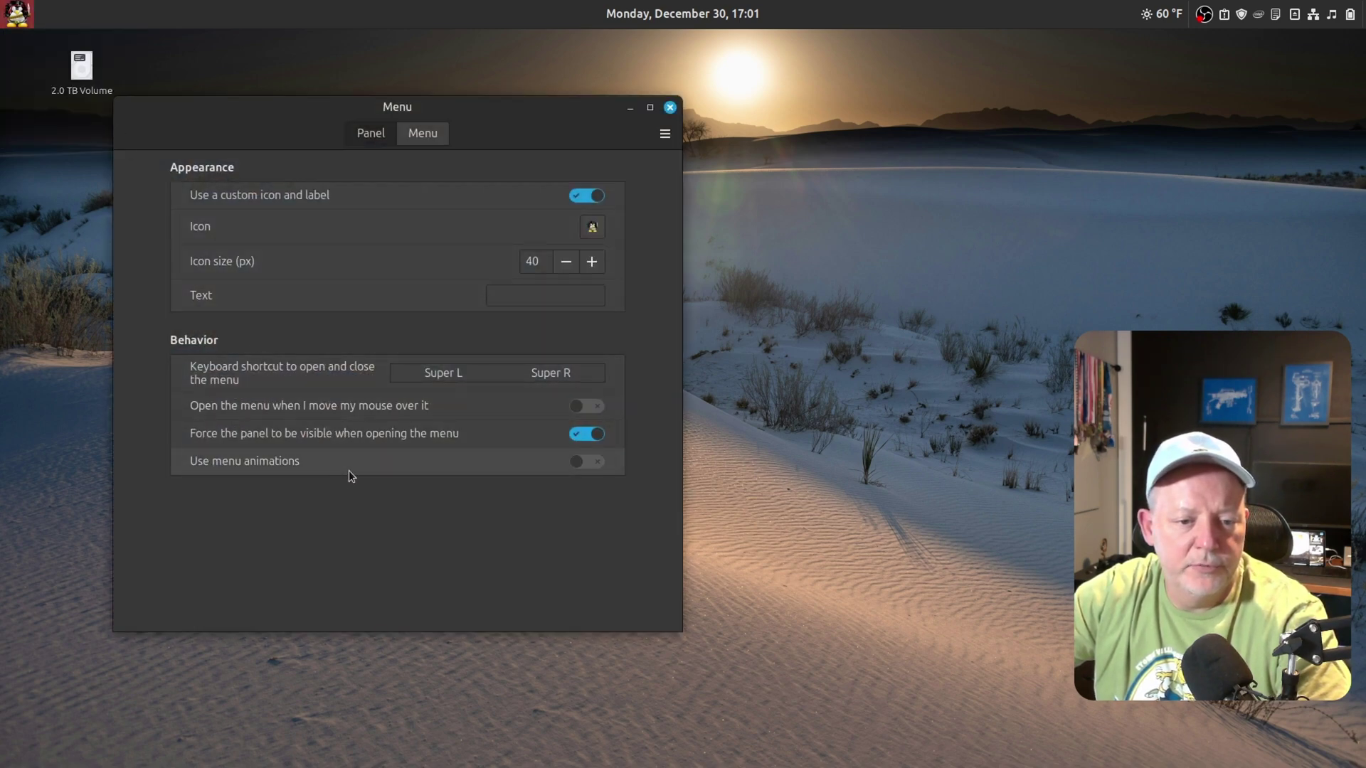
click(670, 106)
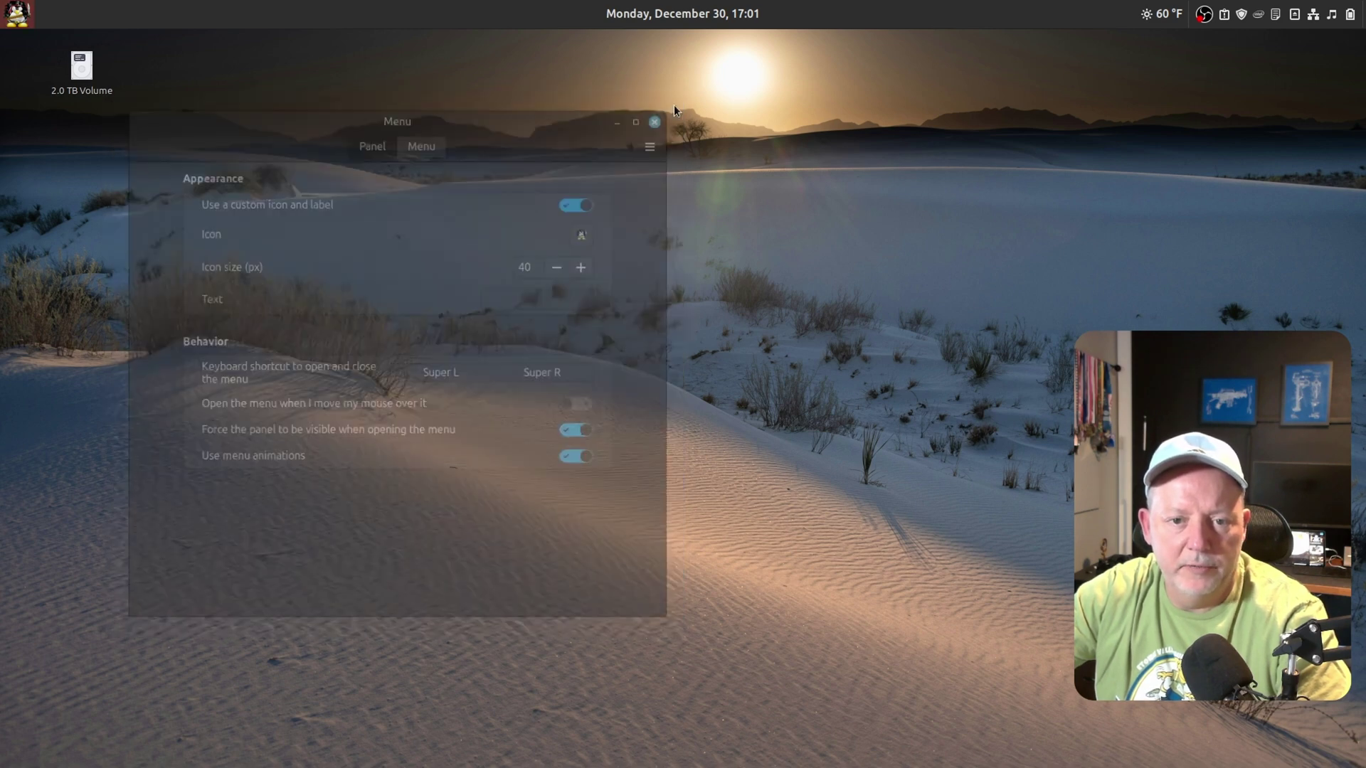
click(17, 14)
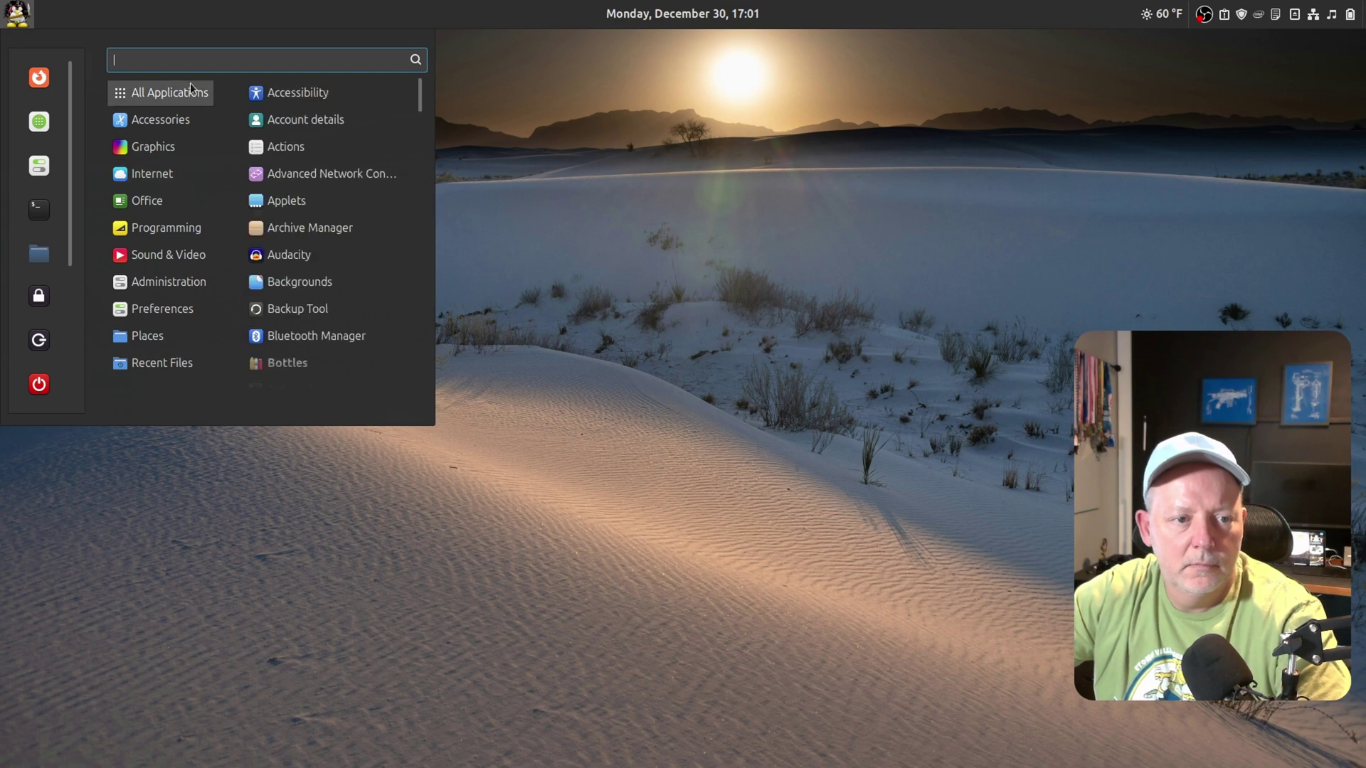
click(158, 6)
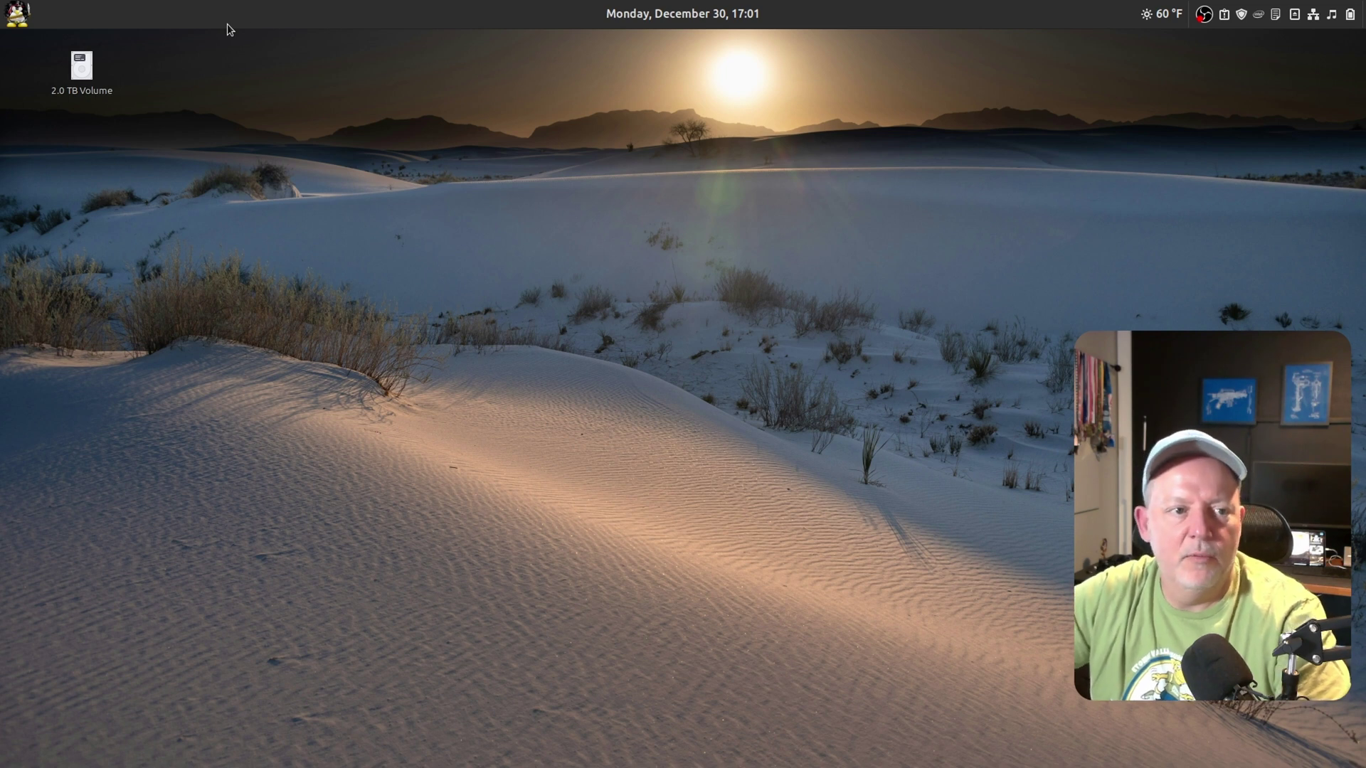
- Add a second, empty panel along the bottom edge and bring up its options menu
right_click(308, 17)
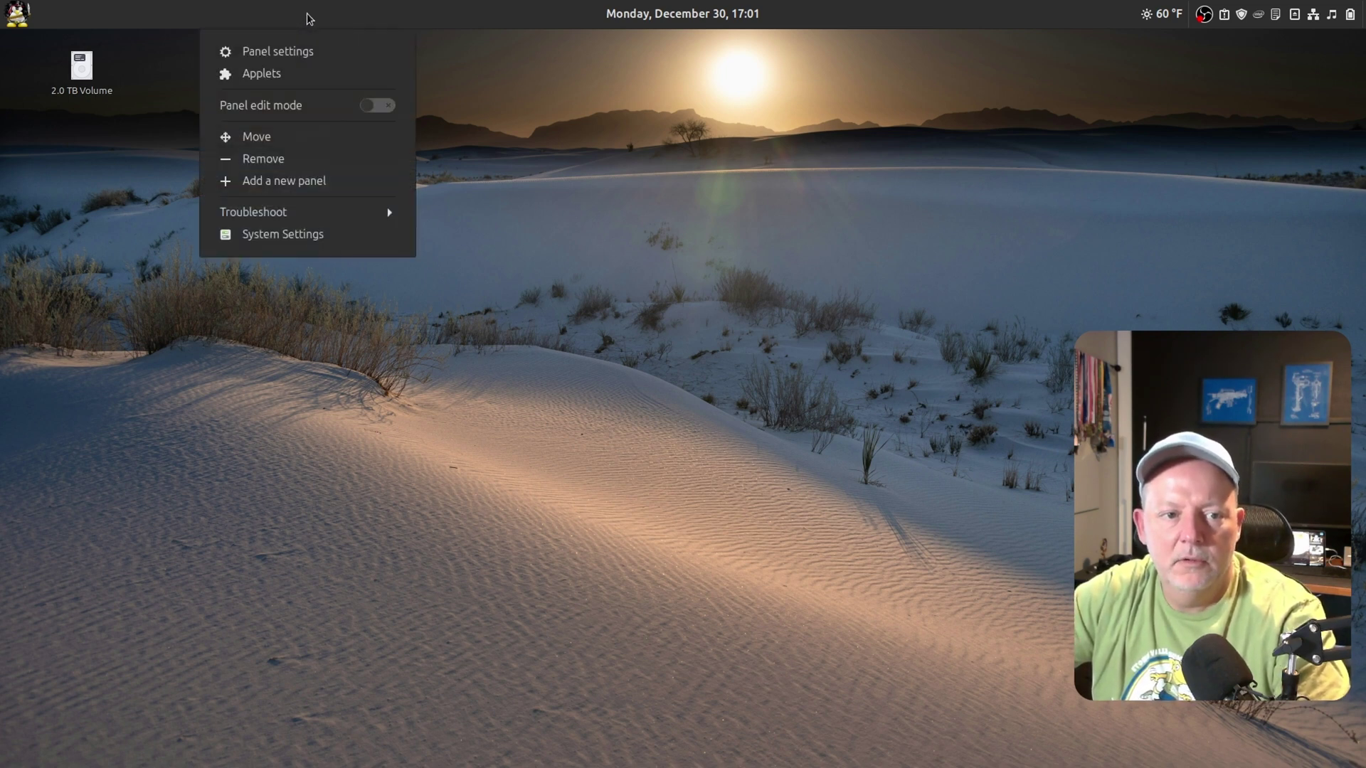
click(311, 183)
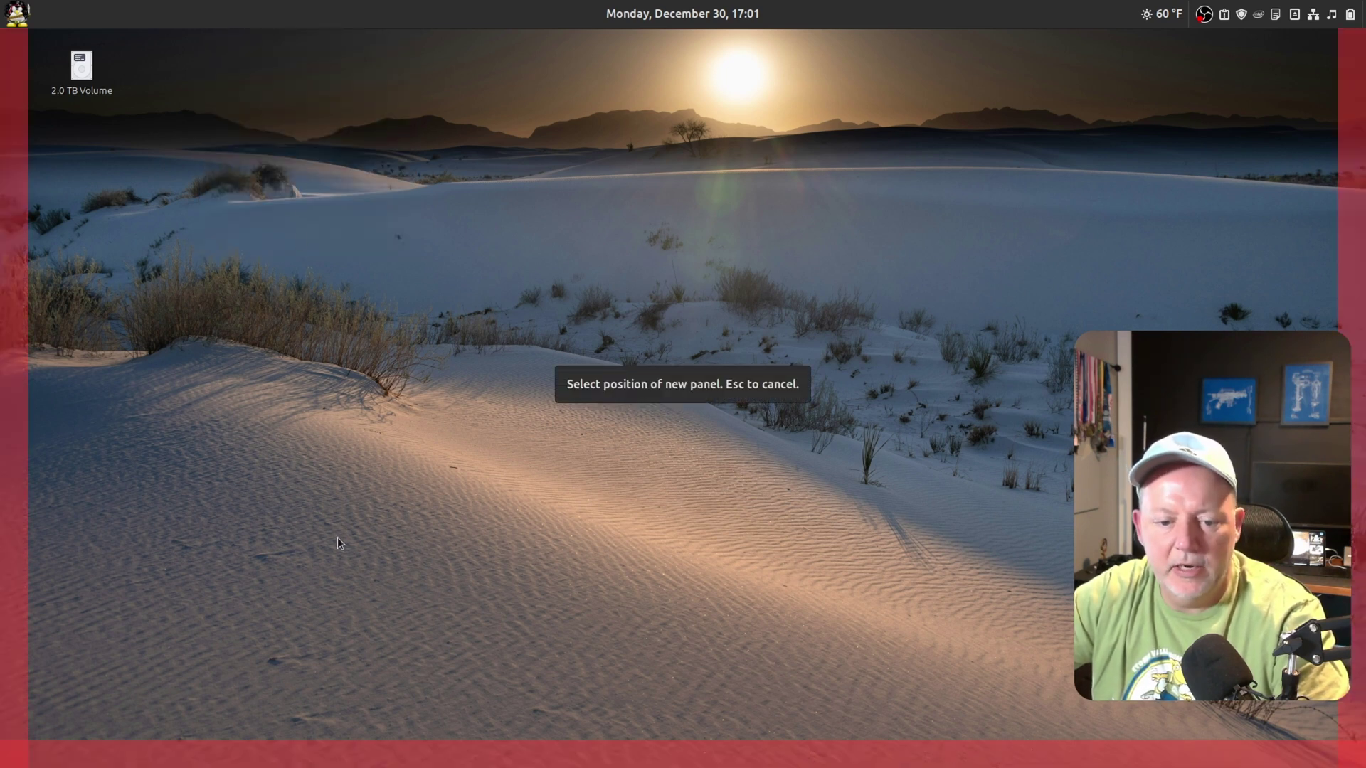
click(579, 759)
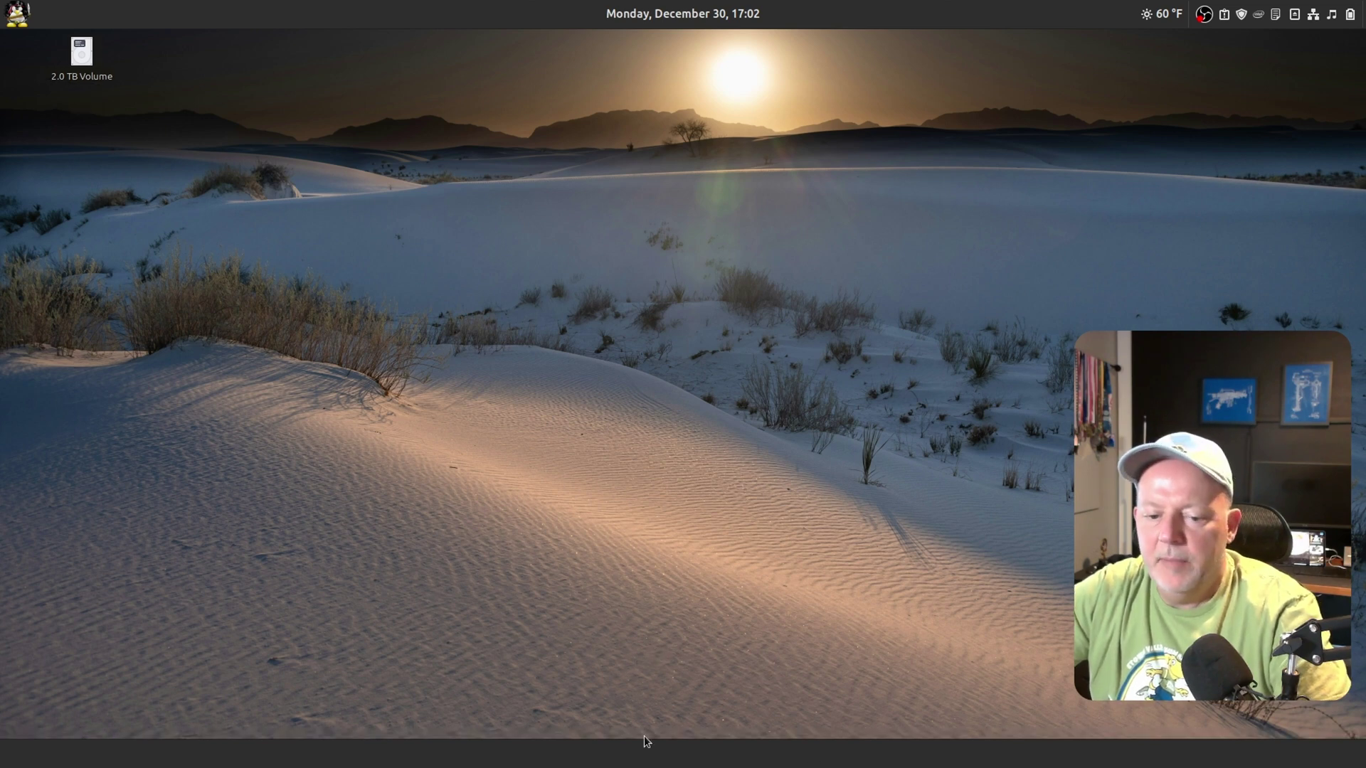
right_click(742, 761)
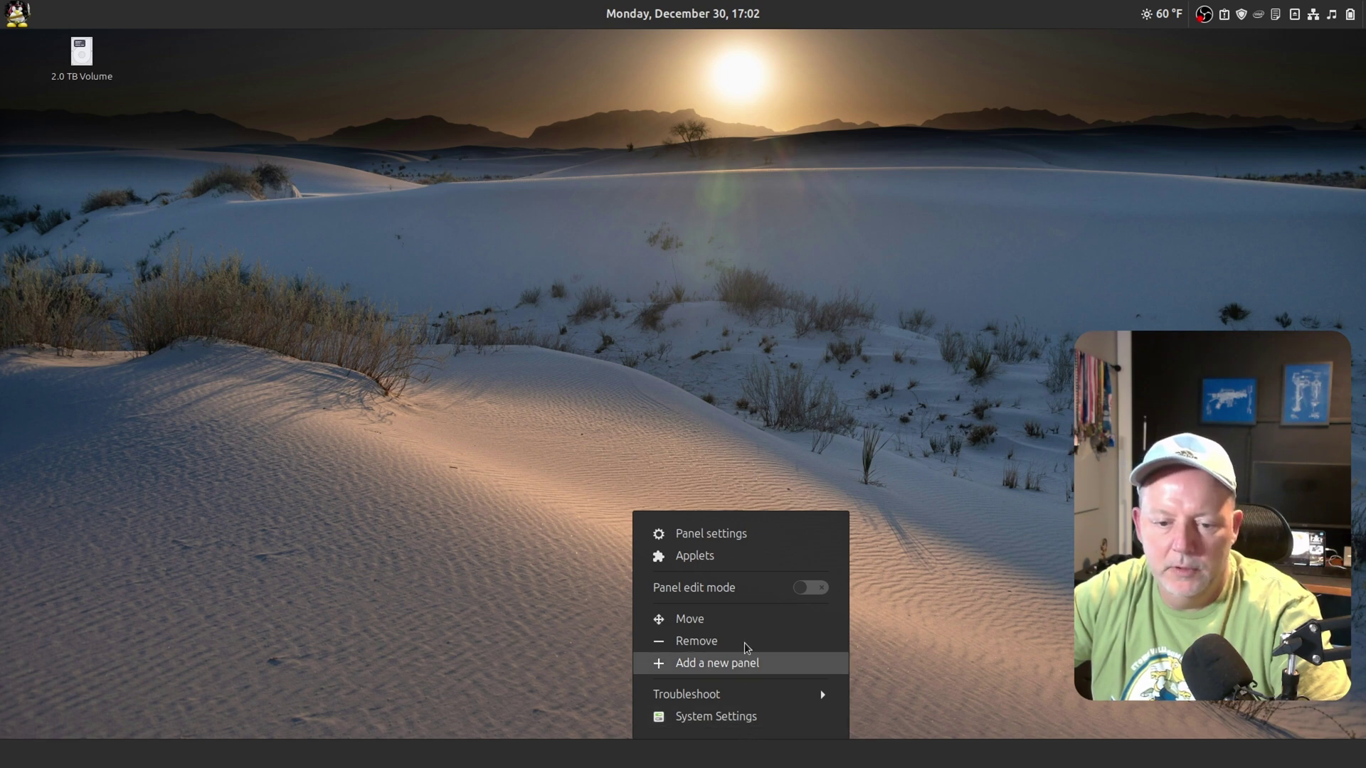
- Set the bottom panel's height to 50 and auto-hide to Intelligently hide panel
click(736, 535)
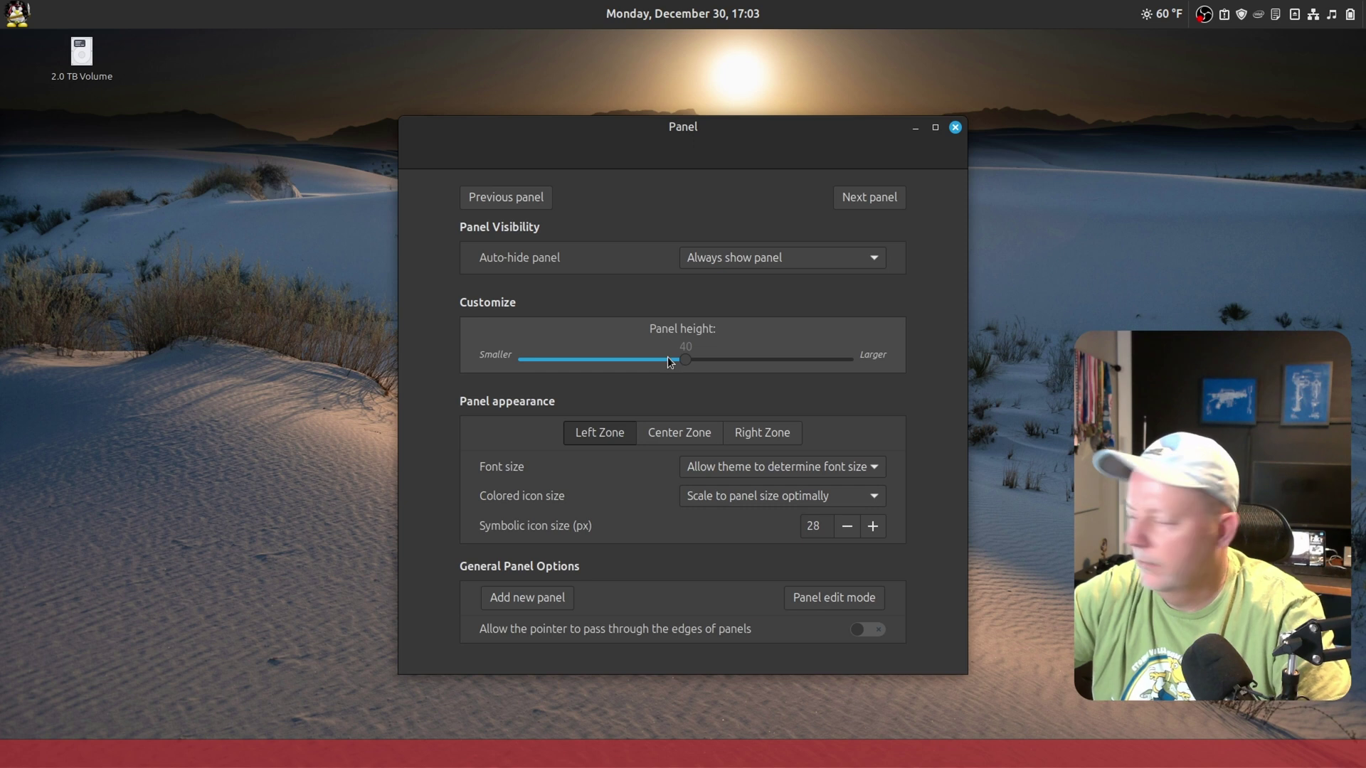
drag(681, 360, 769, 359)
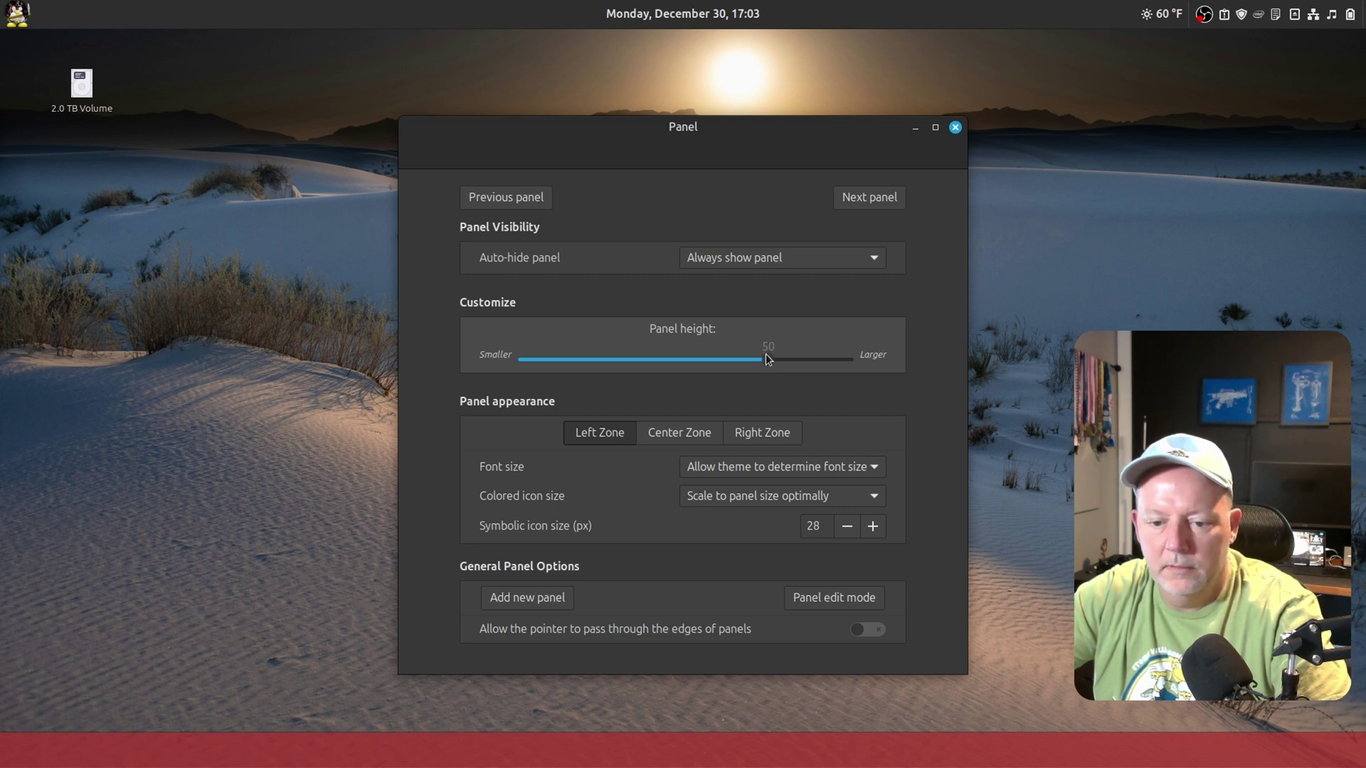
click(769, 262)
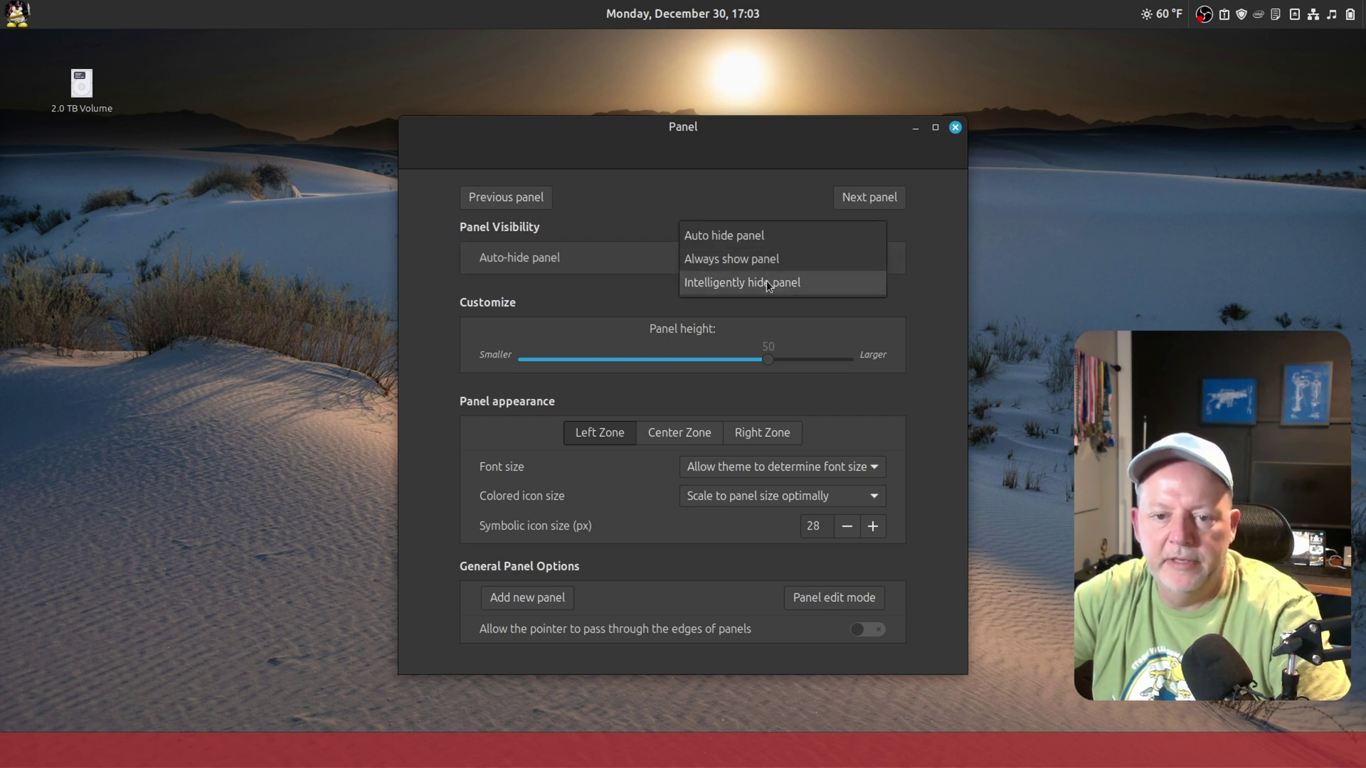
click(768, 283)
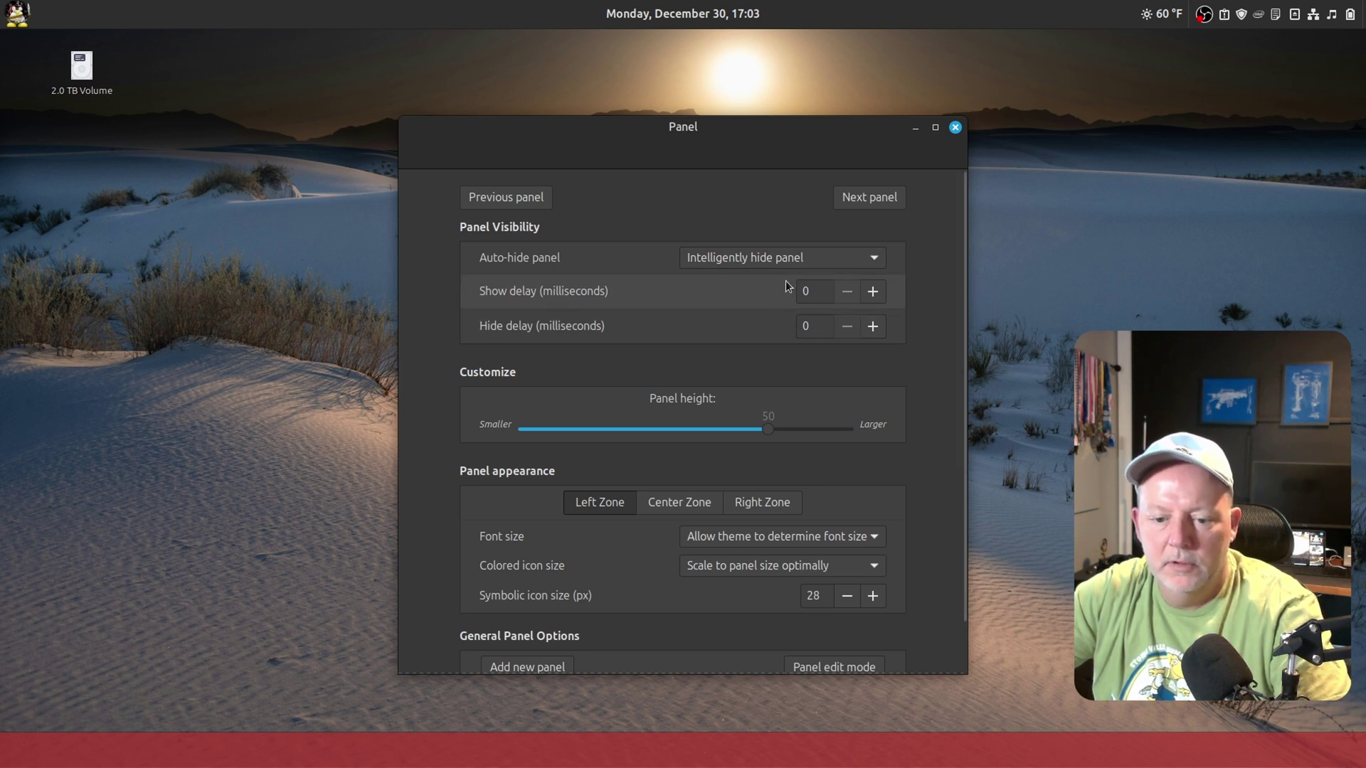
mouse_move(770, 129)
mouse_down()
mouse_move(775, 223)
mouse_move(771, 113)
mouse_move(769, 232)
mouse_move(767, 128)
mouse_up()
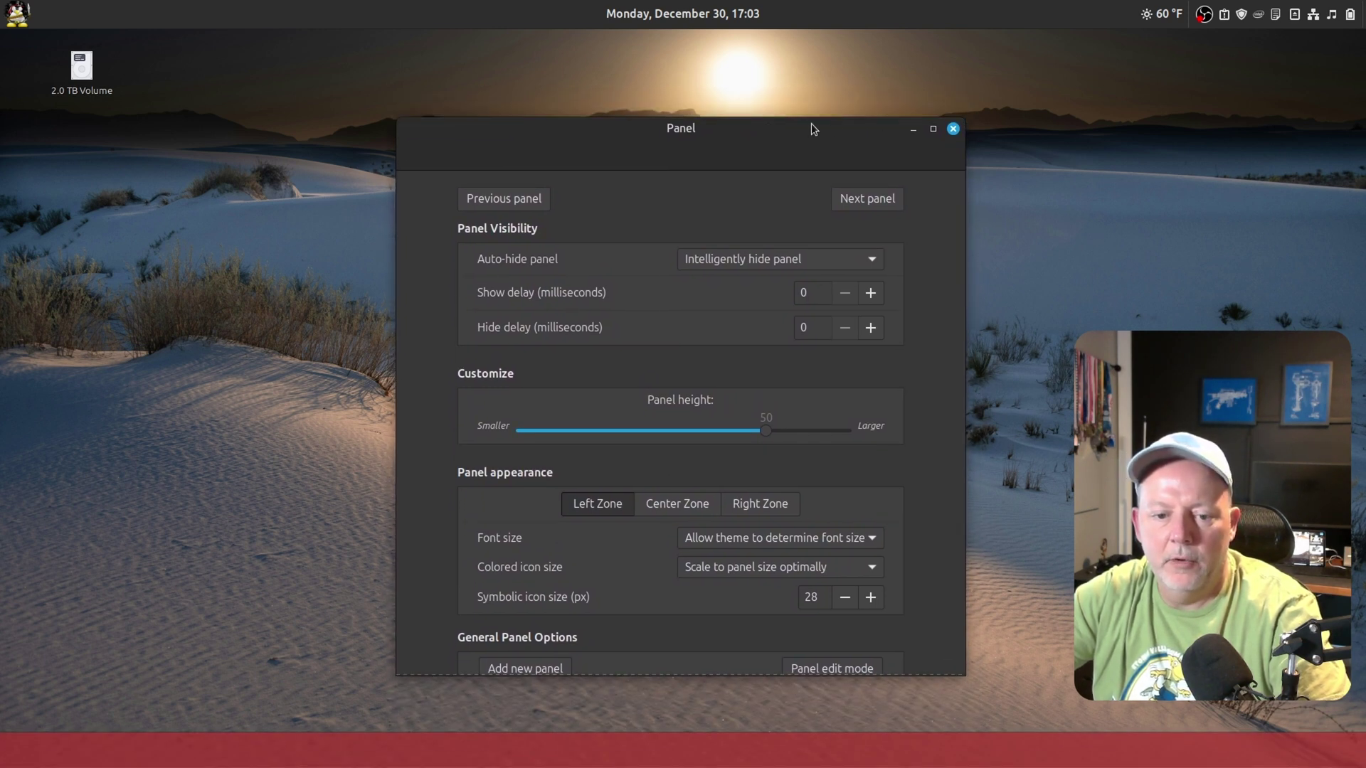
click(953, 130)
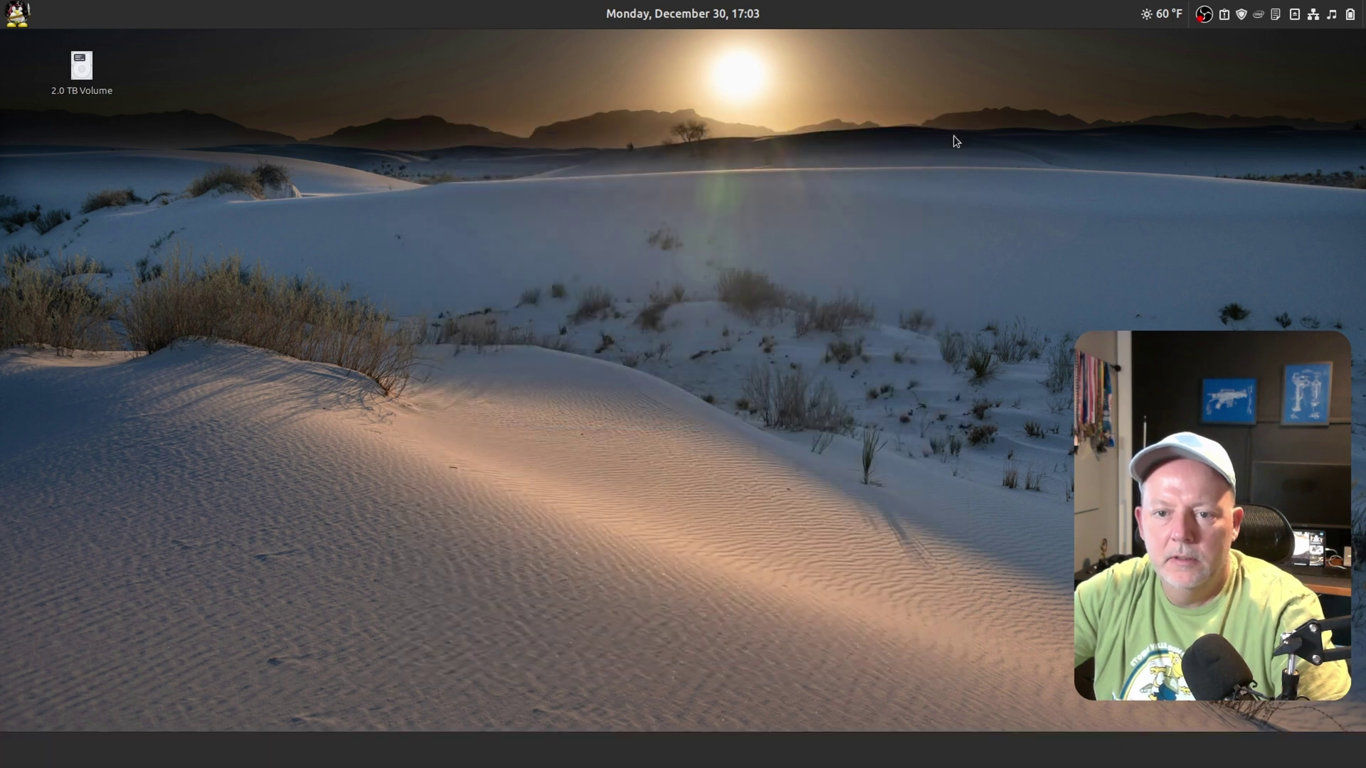
- Search applets for 'grou' and add Grouped window list to the bottom panel
right_click(782, 762)
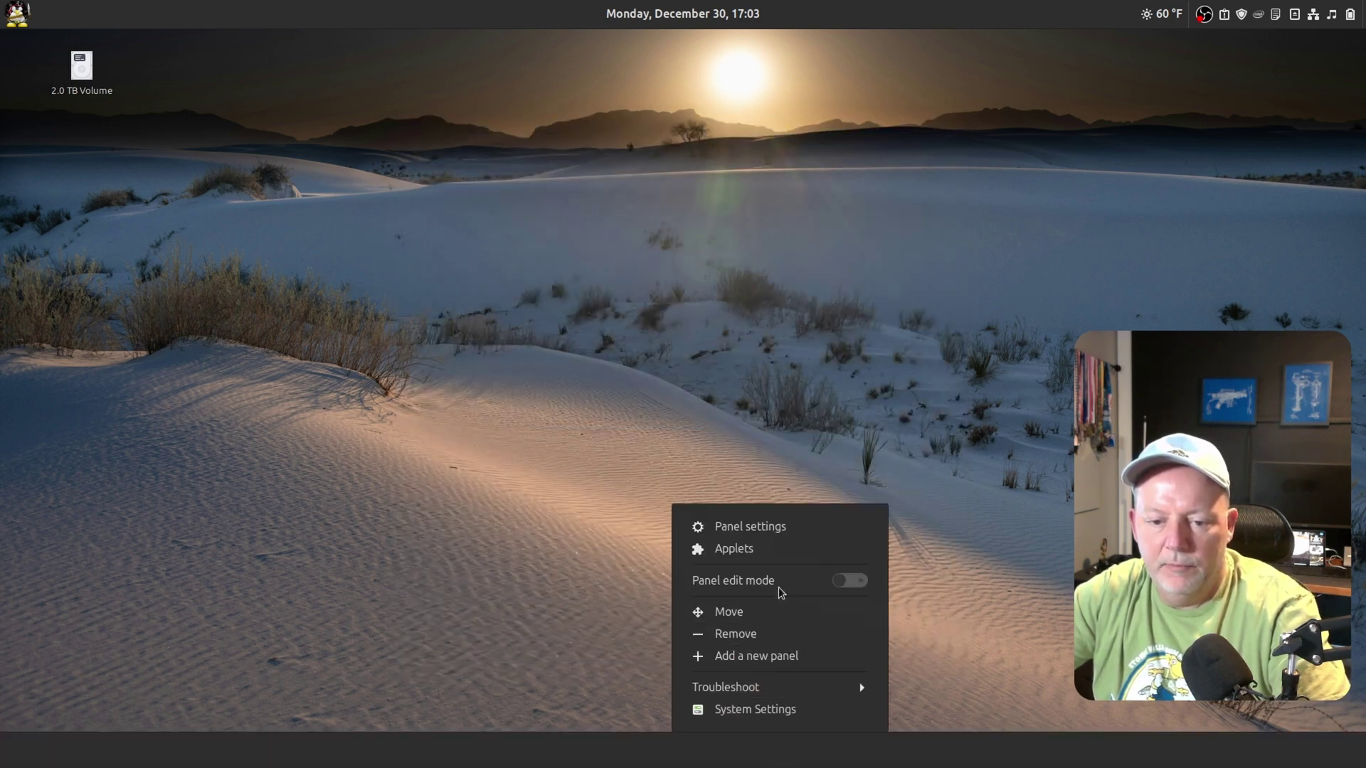
click(777, 554)
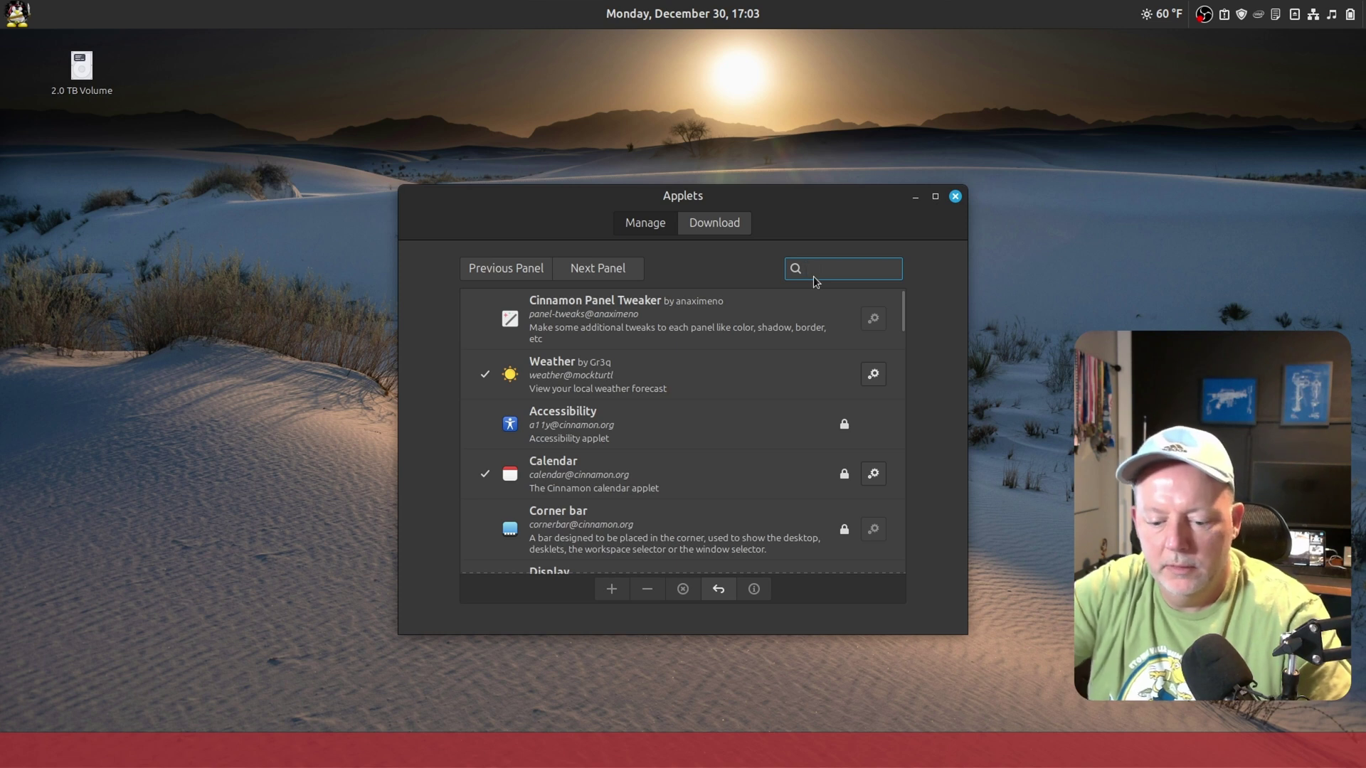
text(grou)
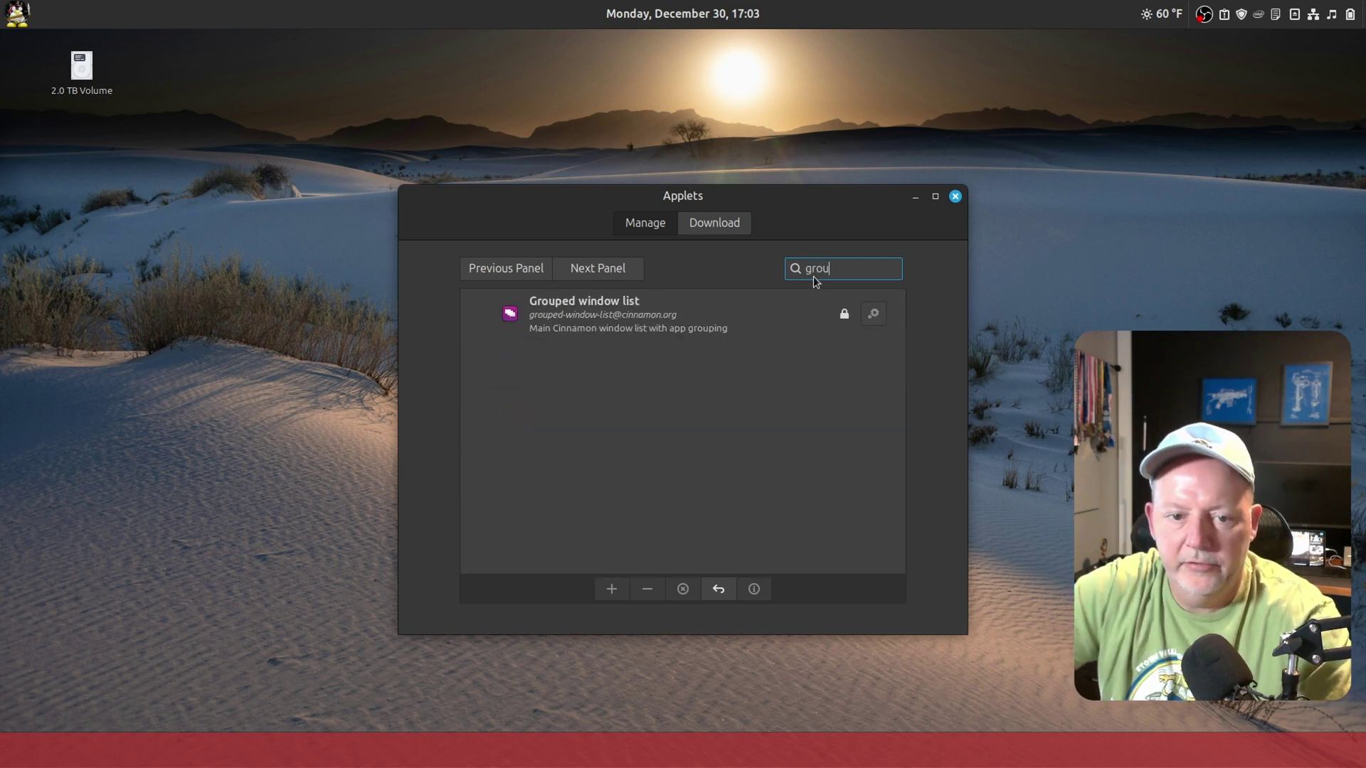
click(701, 319)
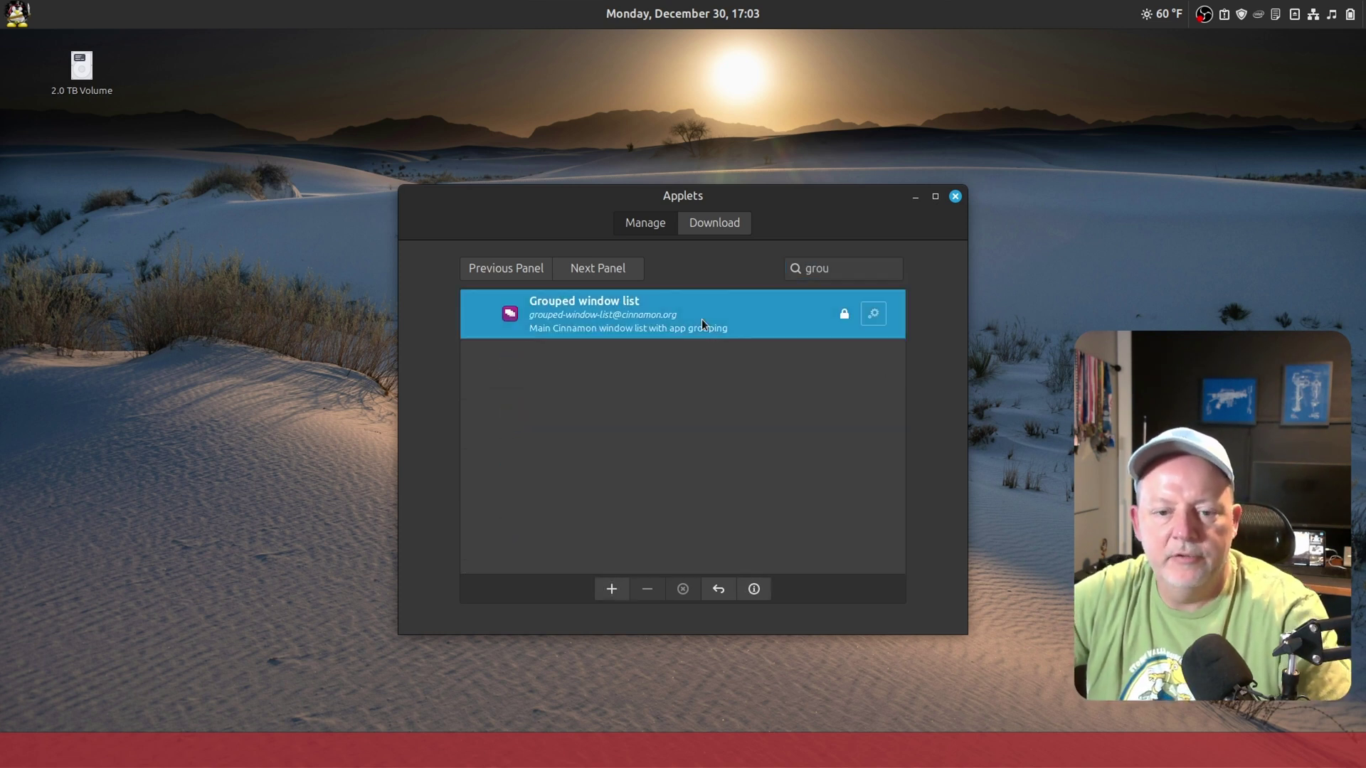
click(612, 590)
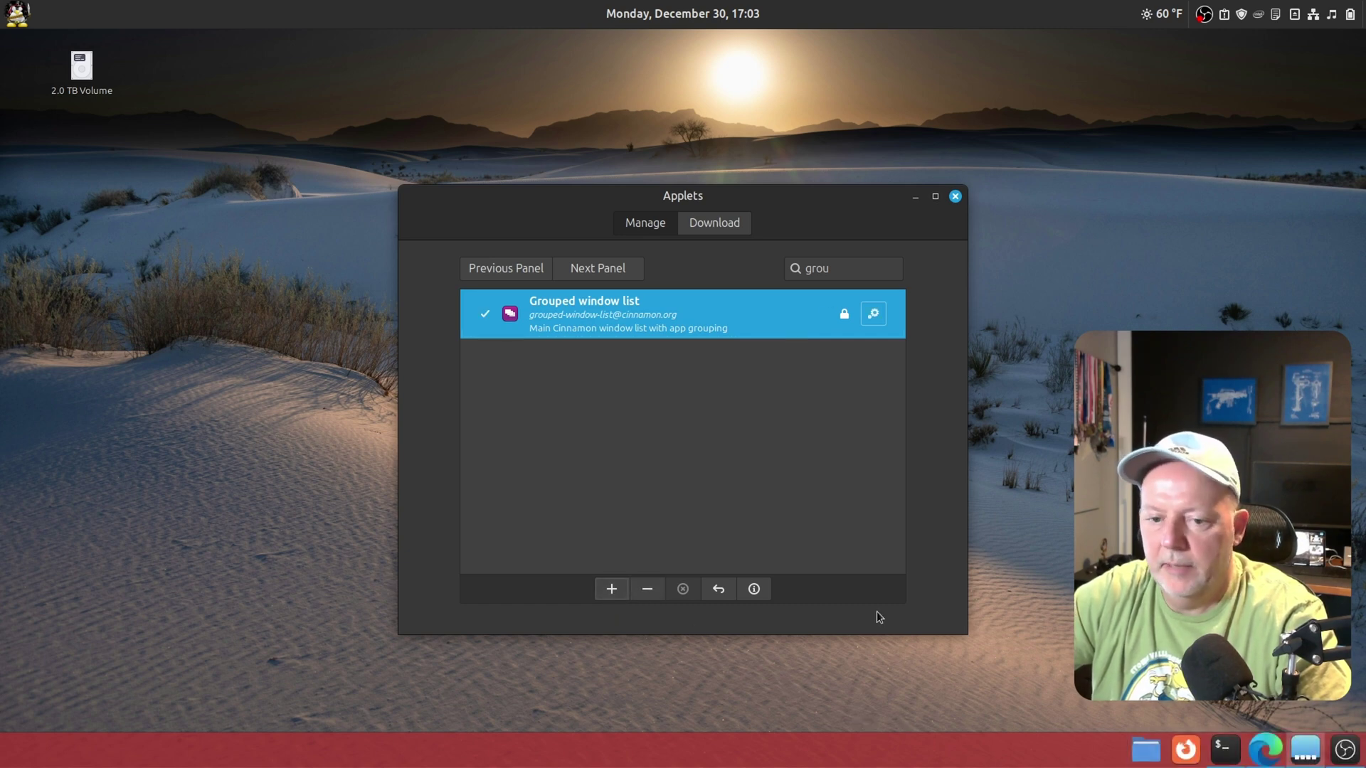
click(955, 197)
- In panel edit mode, drag the Grouped window list to the panel centre, then leave edit mode
right_click(948, 758)
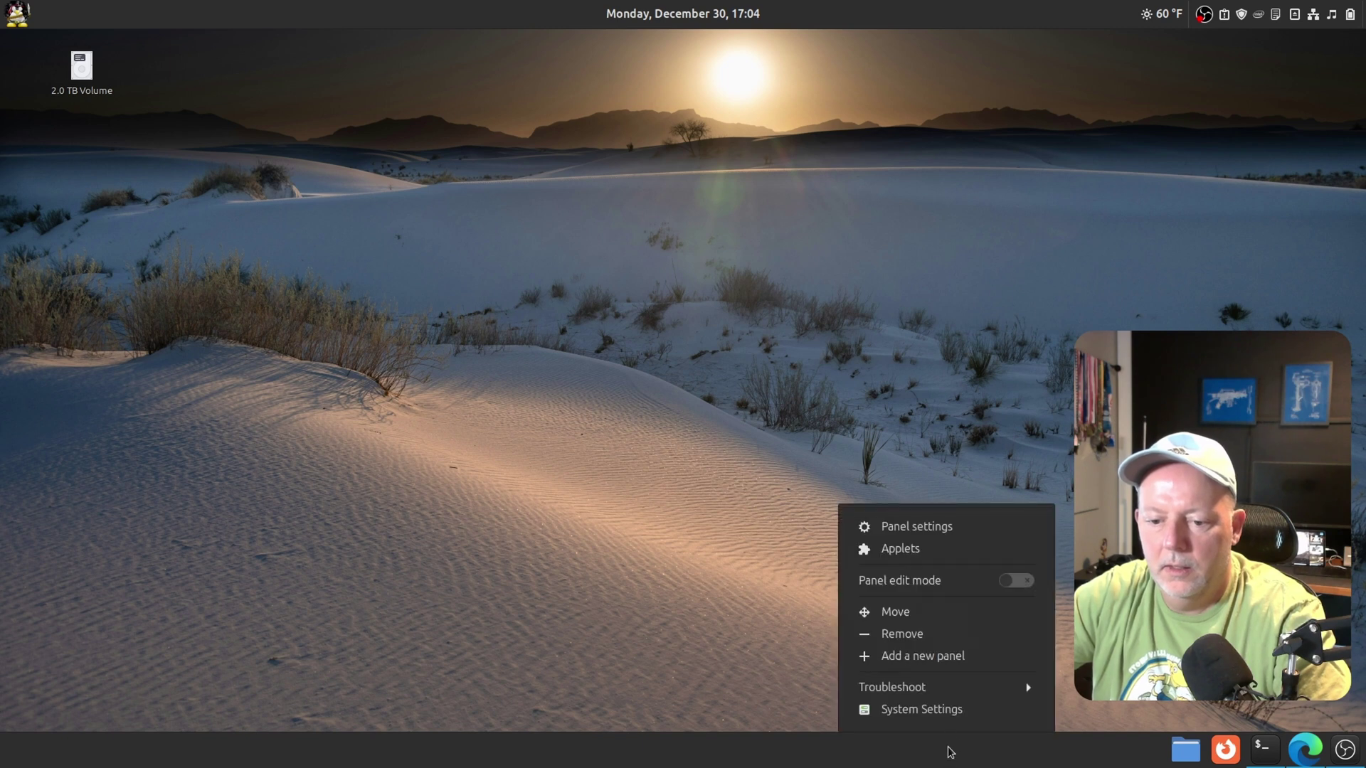
click(1011, 580)
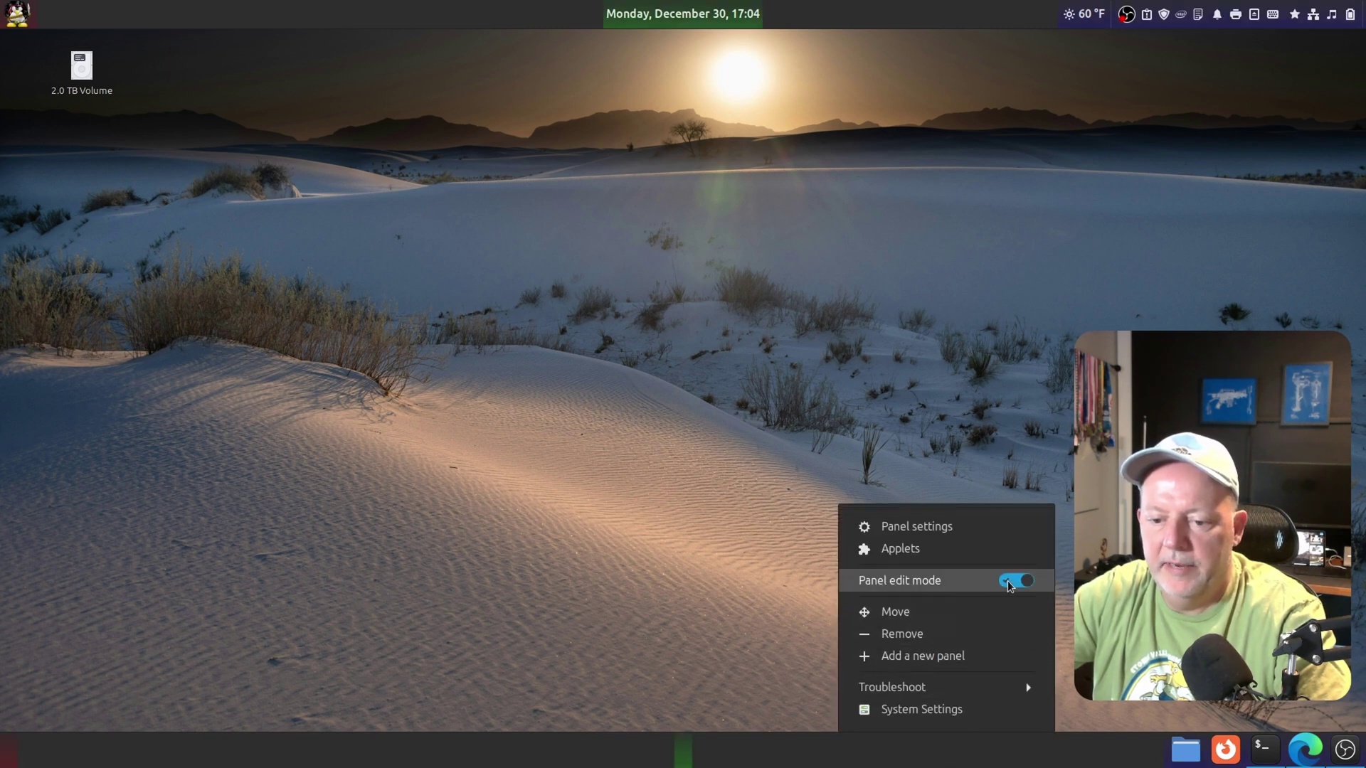
click(1240, 754)
drag(1240, 754, 659, 753)
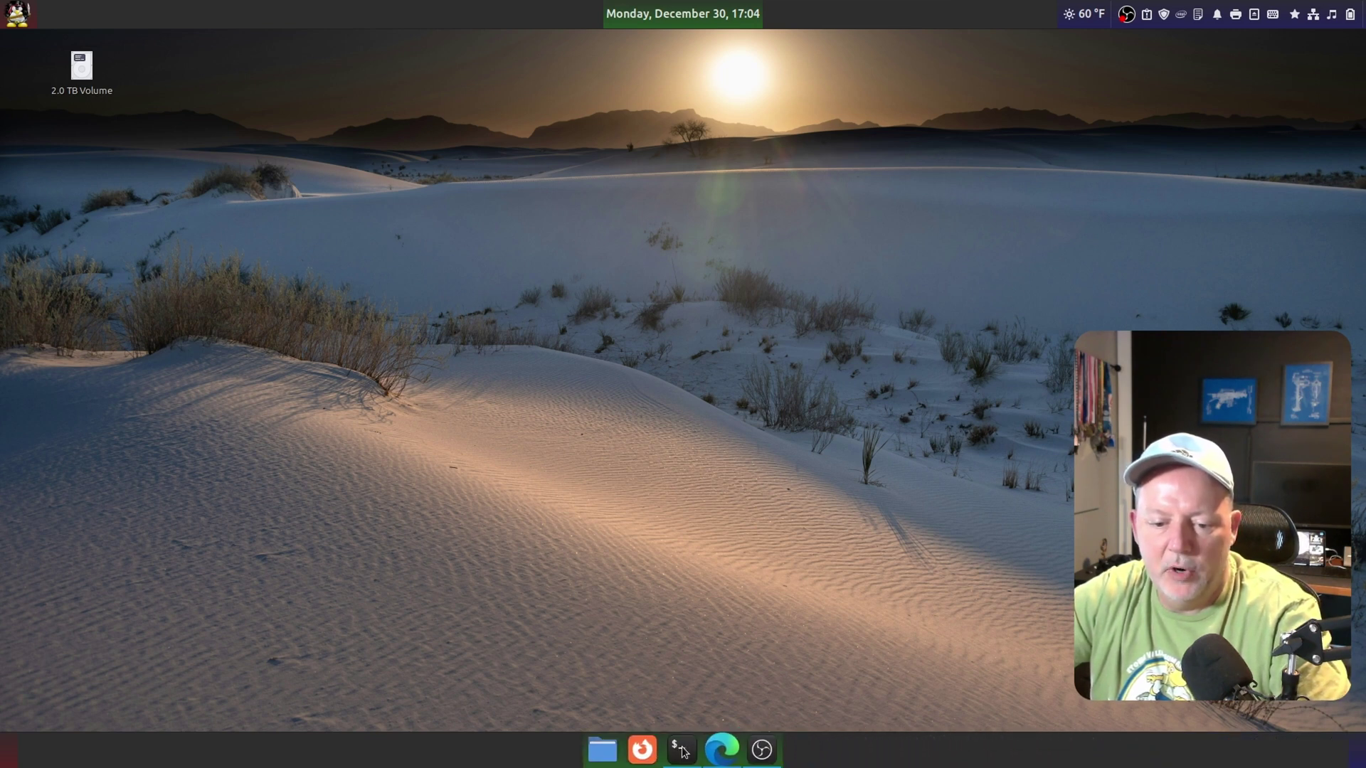
right_click(639, 752)
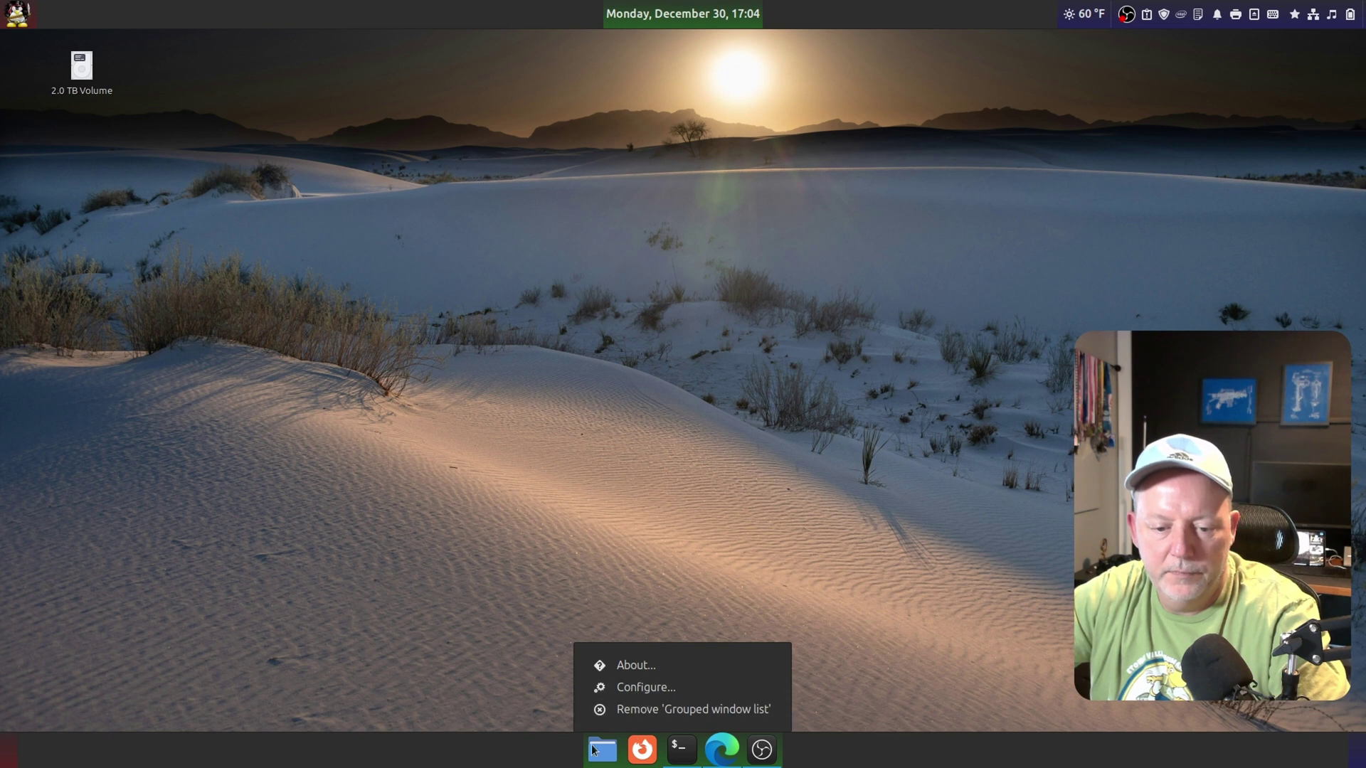
click(556, 760)
right_click(556, 759)
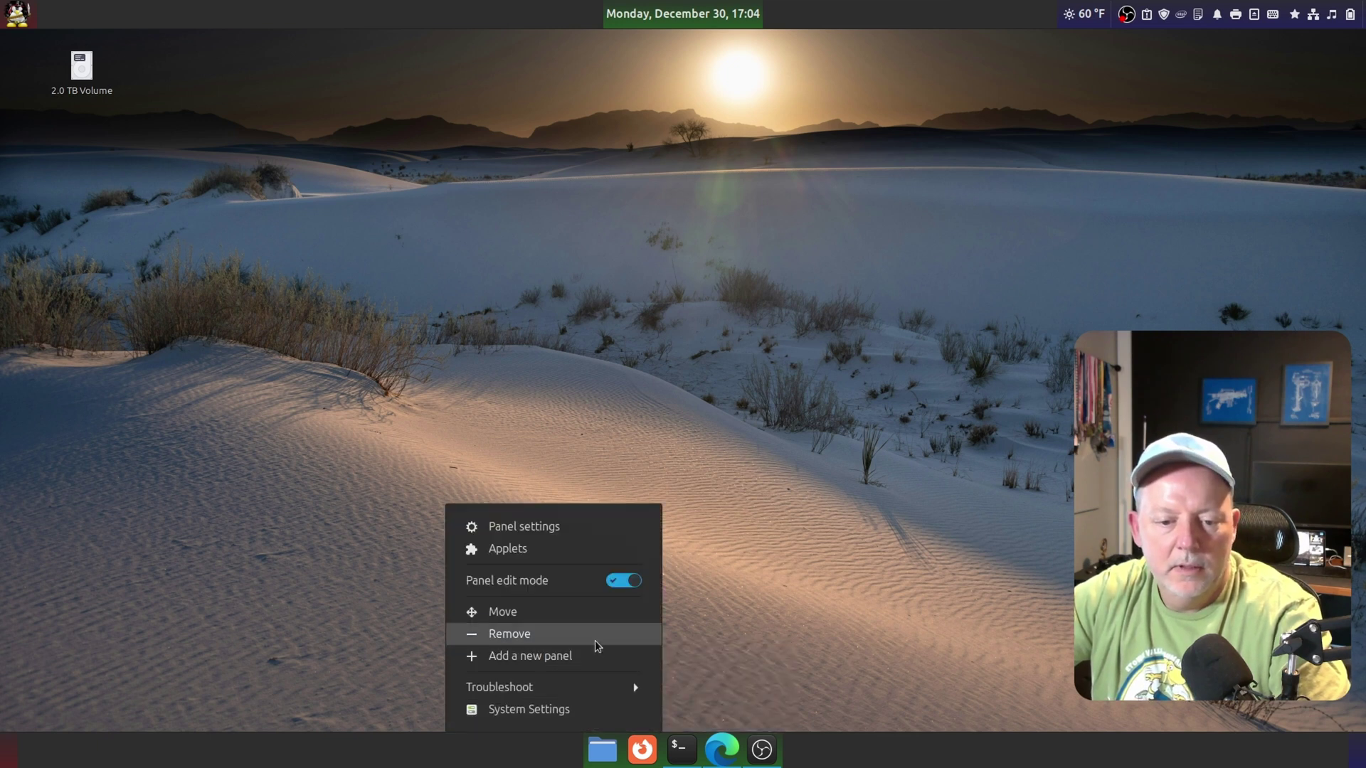
click(617, 592)
click(740, 659)
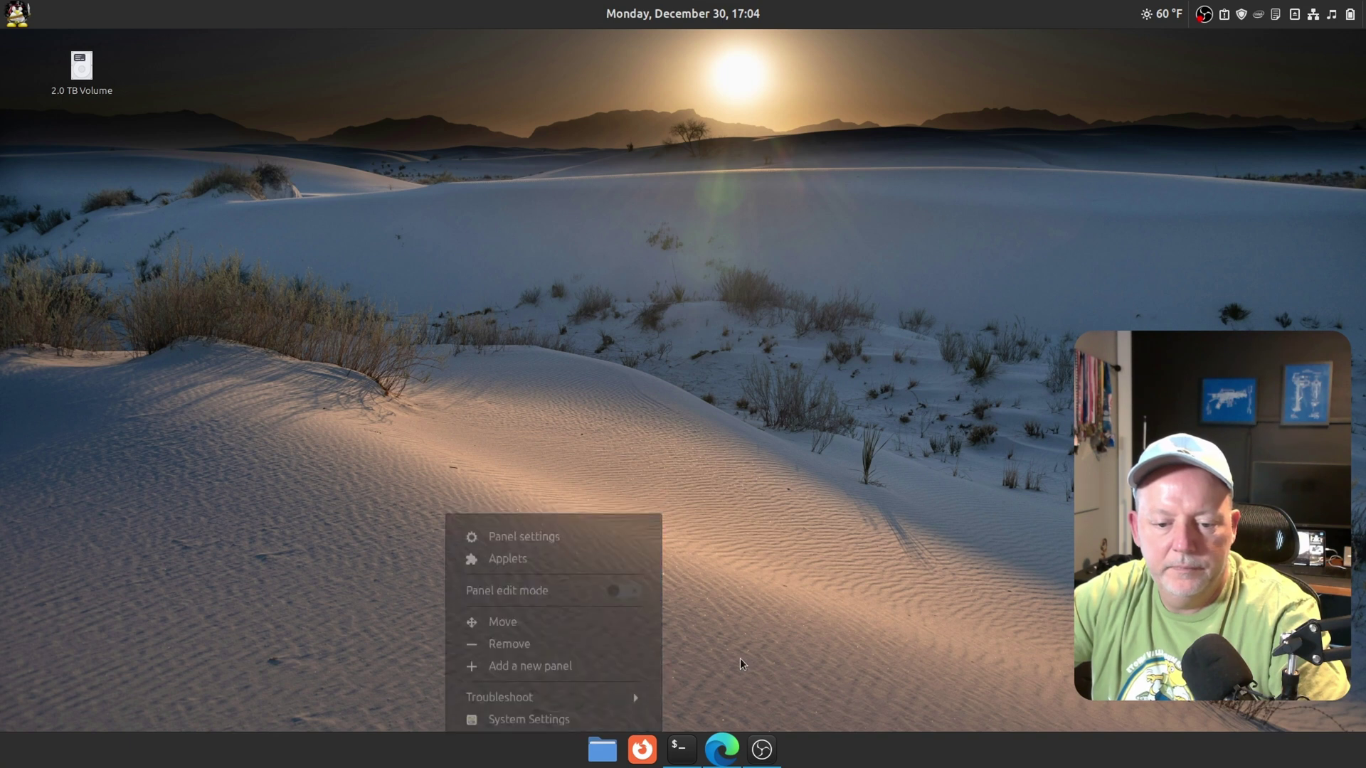
- Unpin Firefox from the bottom panel, pin Thunderbird Mail from the Internet menu, then reopen the menu
right_click(647, 741)
click(639, 714)
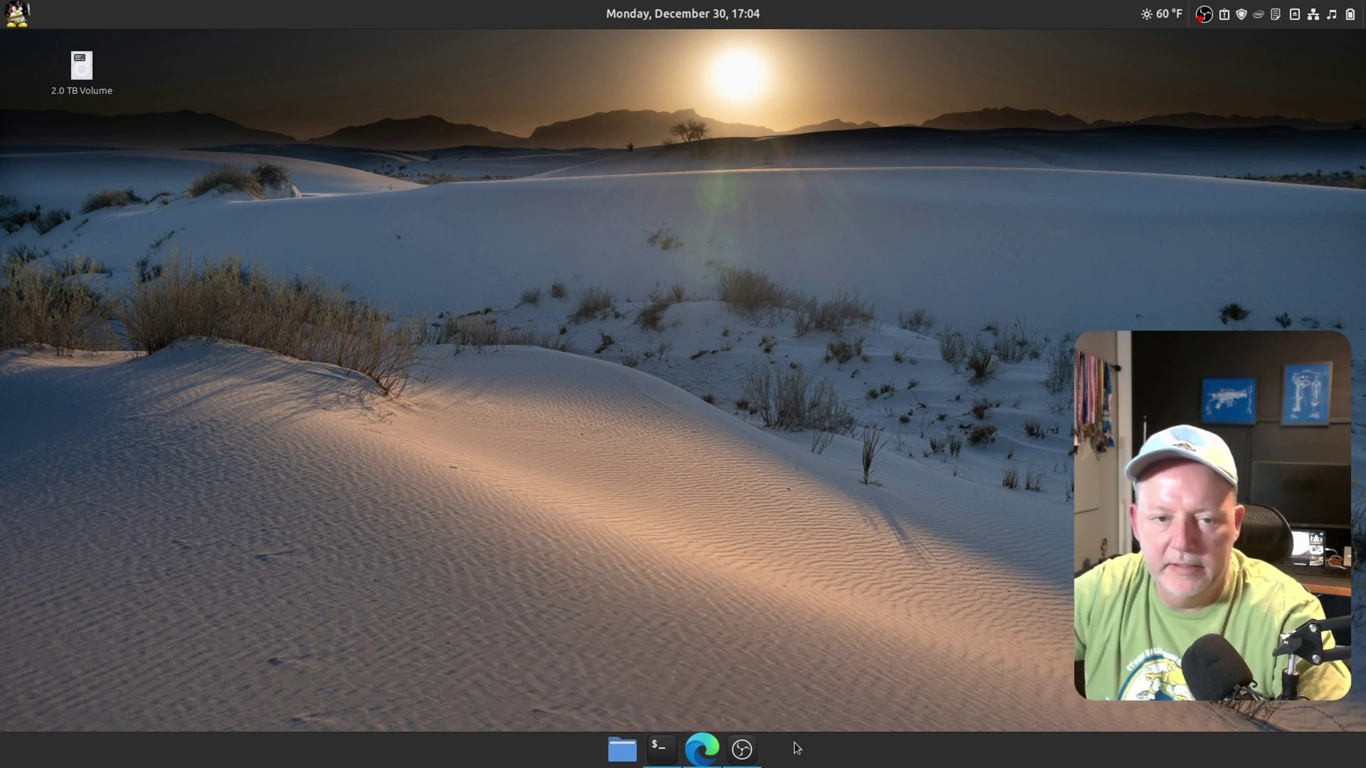
click(22, 18)
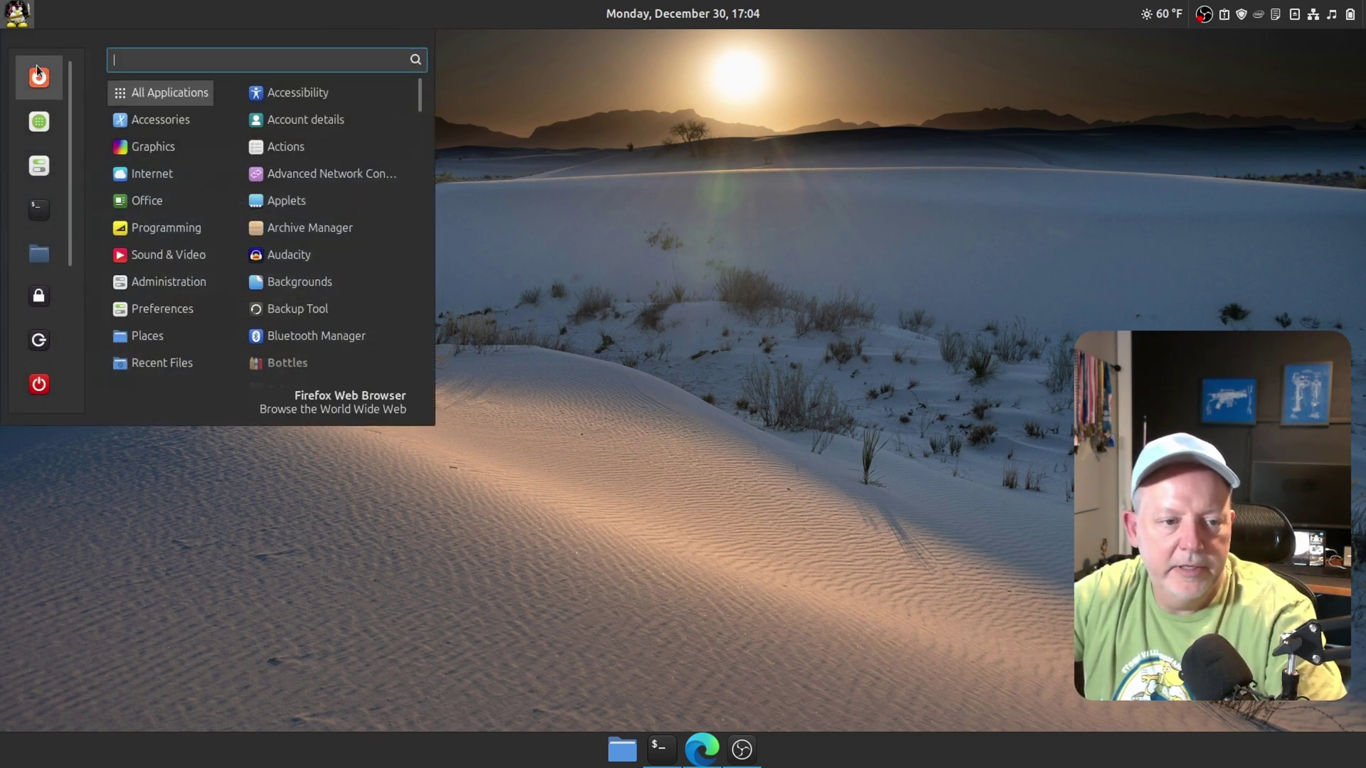
mouse_move(139, 176)
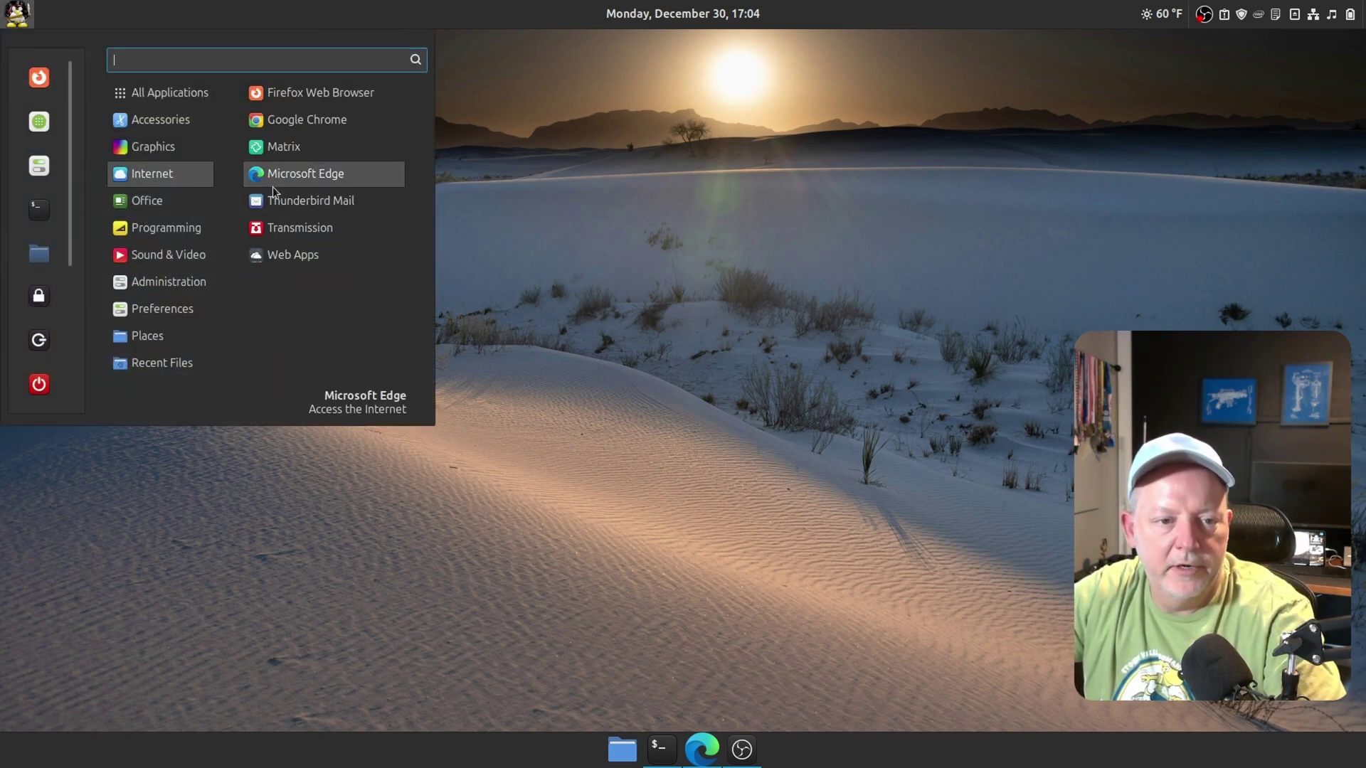
drag(284, 205, 701, 754)
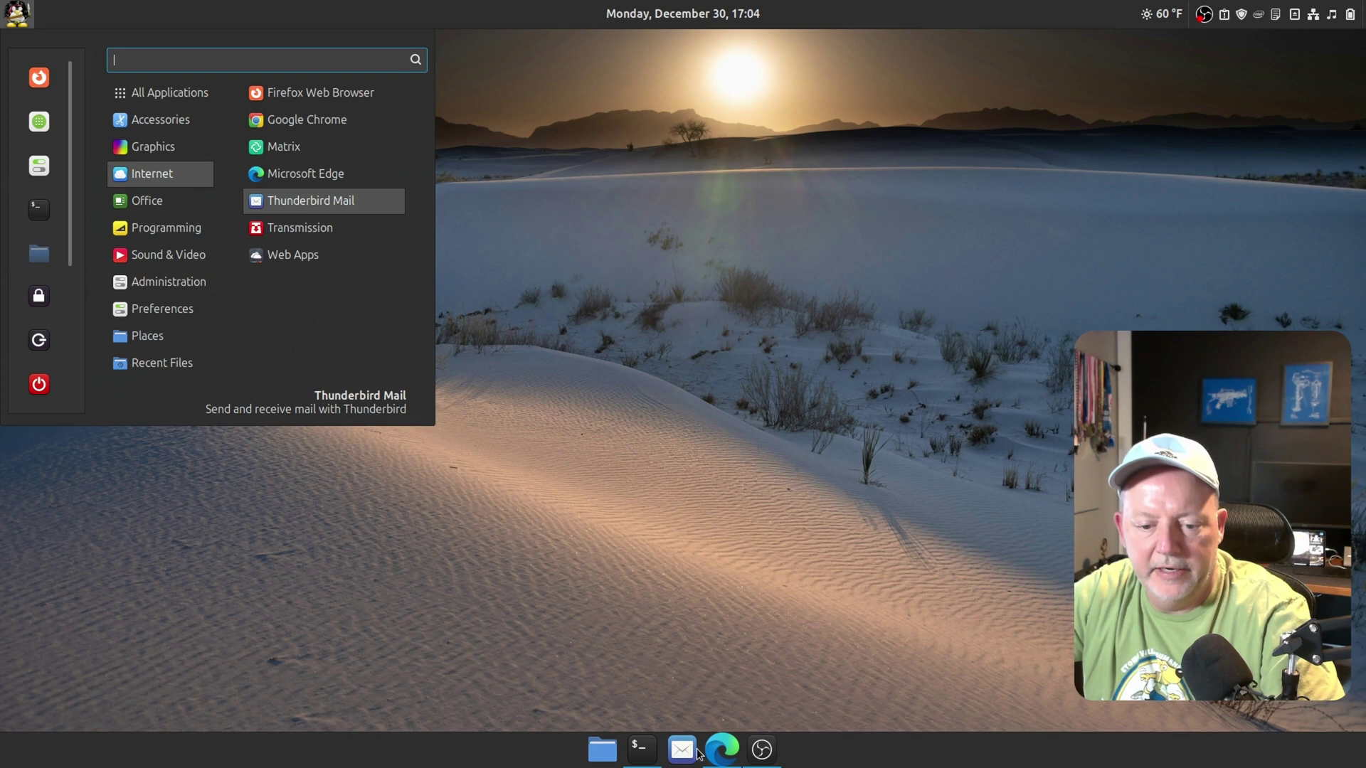
click(609, 573)
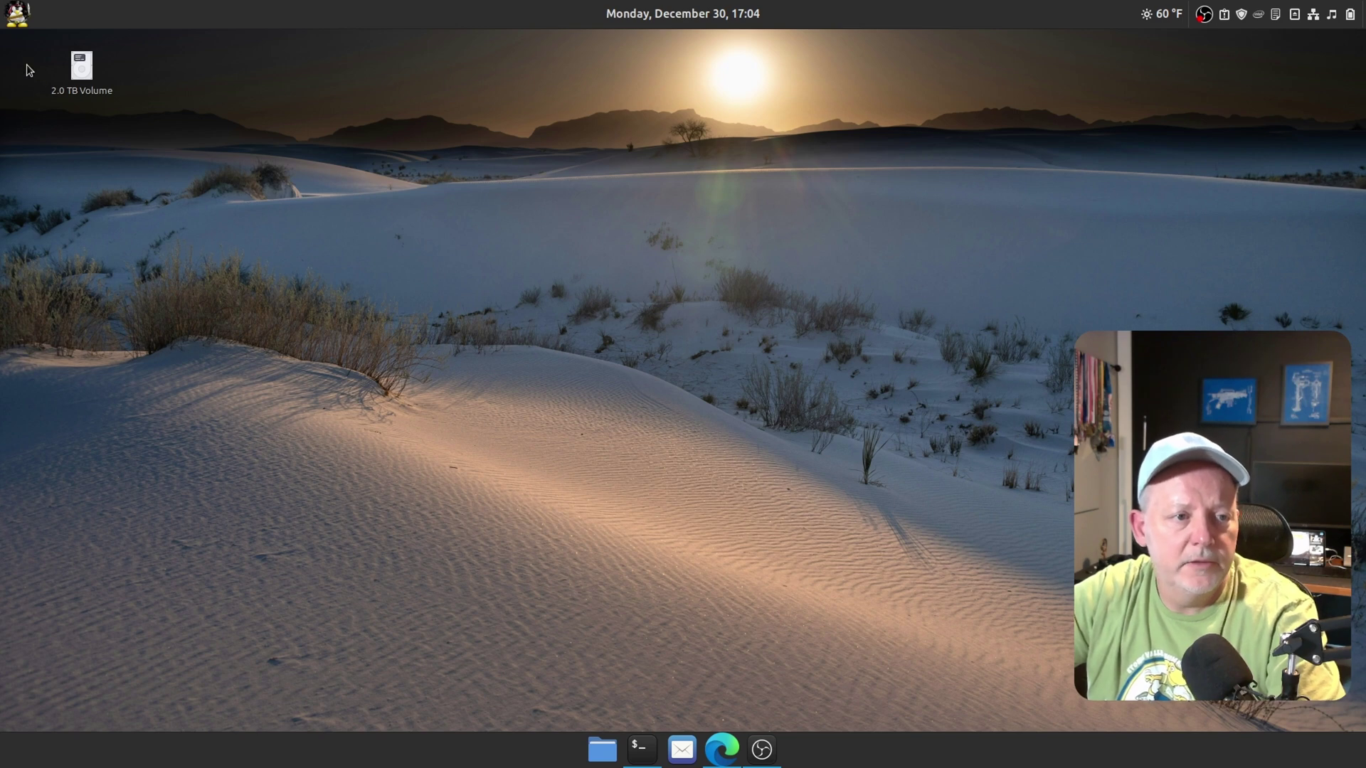
click(16, 20)
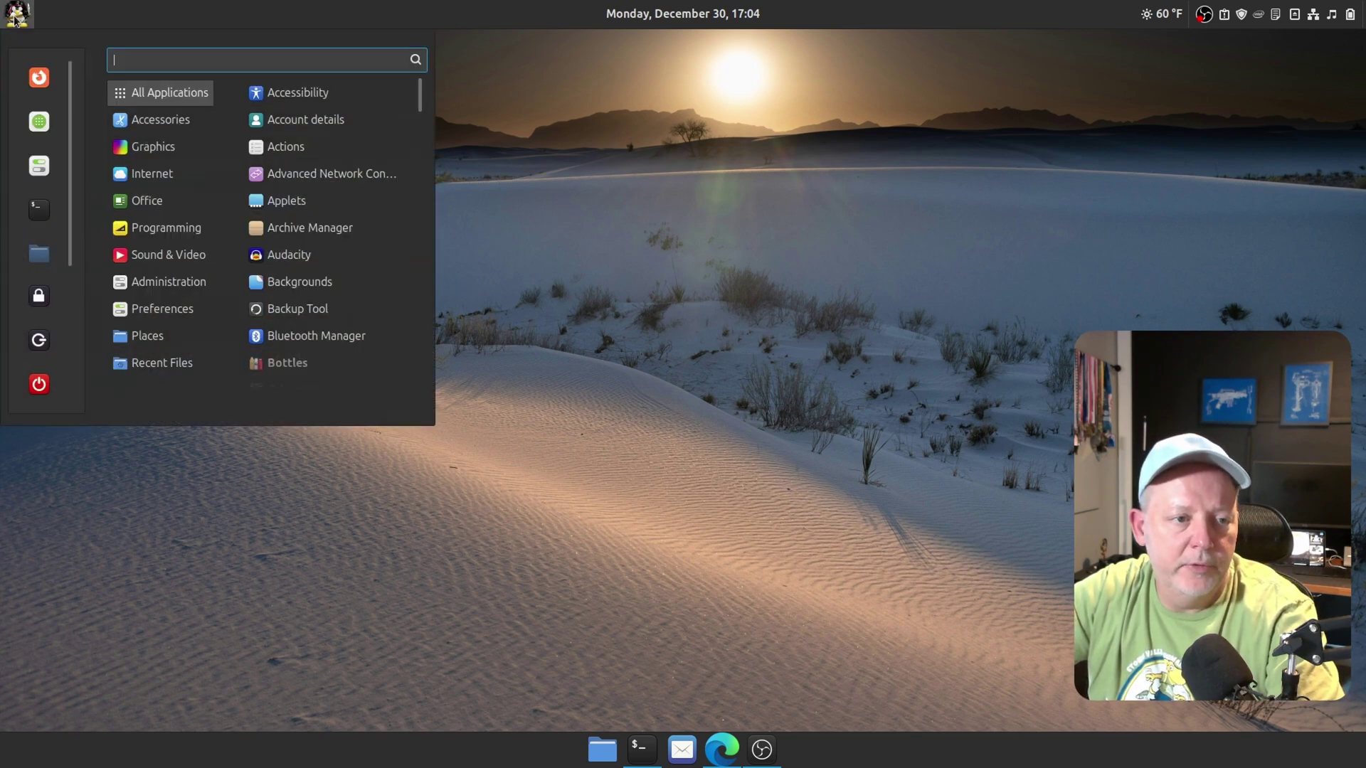
- Browse downloadable Cinnamon extensions in System Settings and select the installed Transparent panels
click(39, 166)
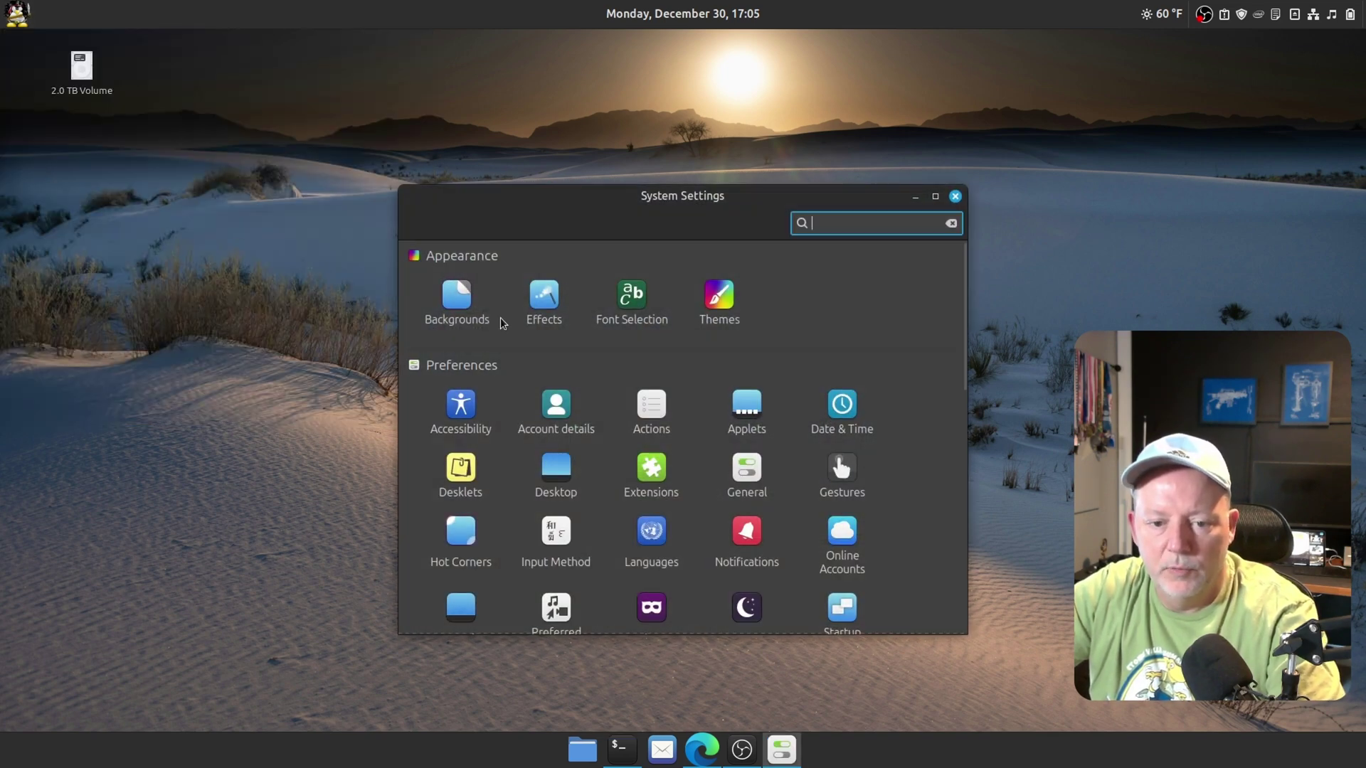
click(648, 472)
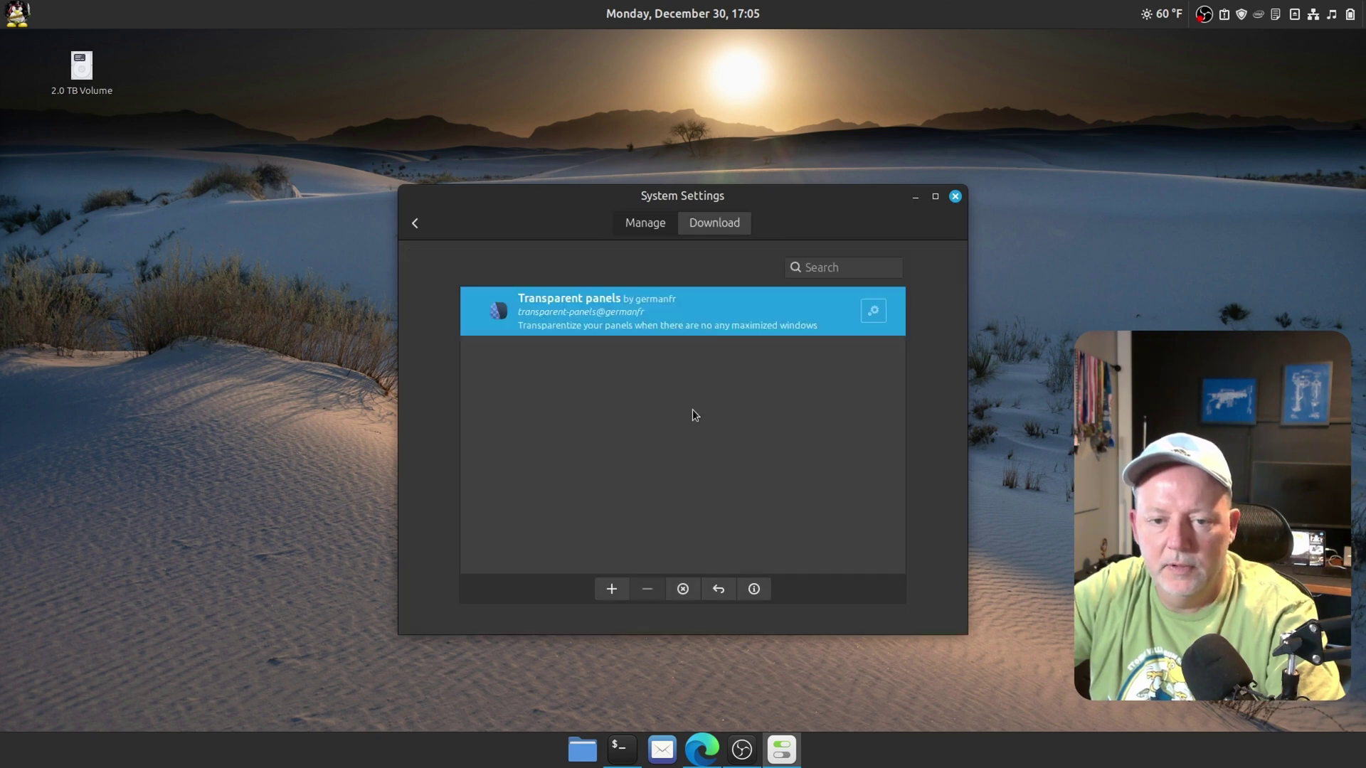
click(715, 222)
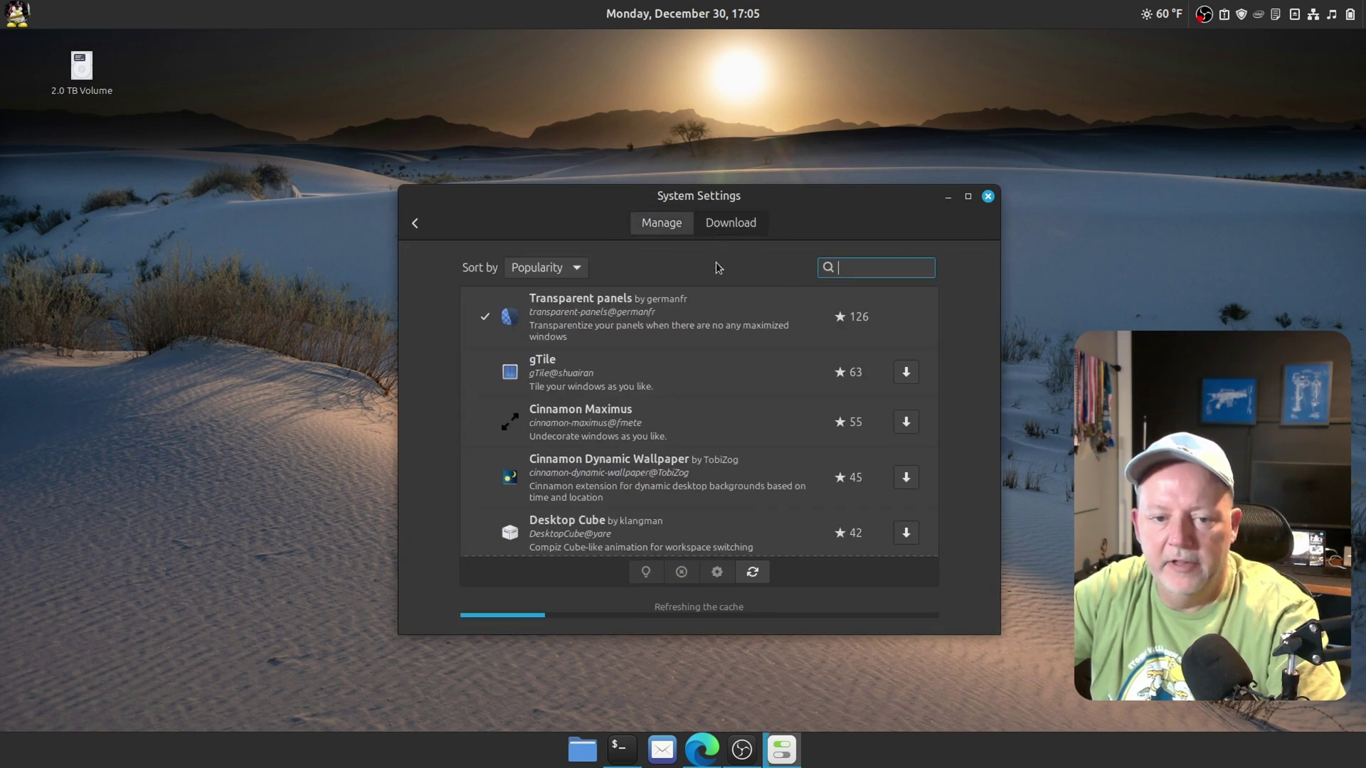
click(676, 319)
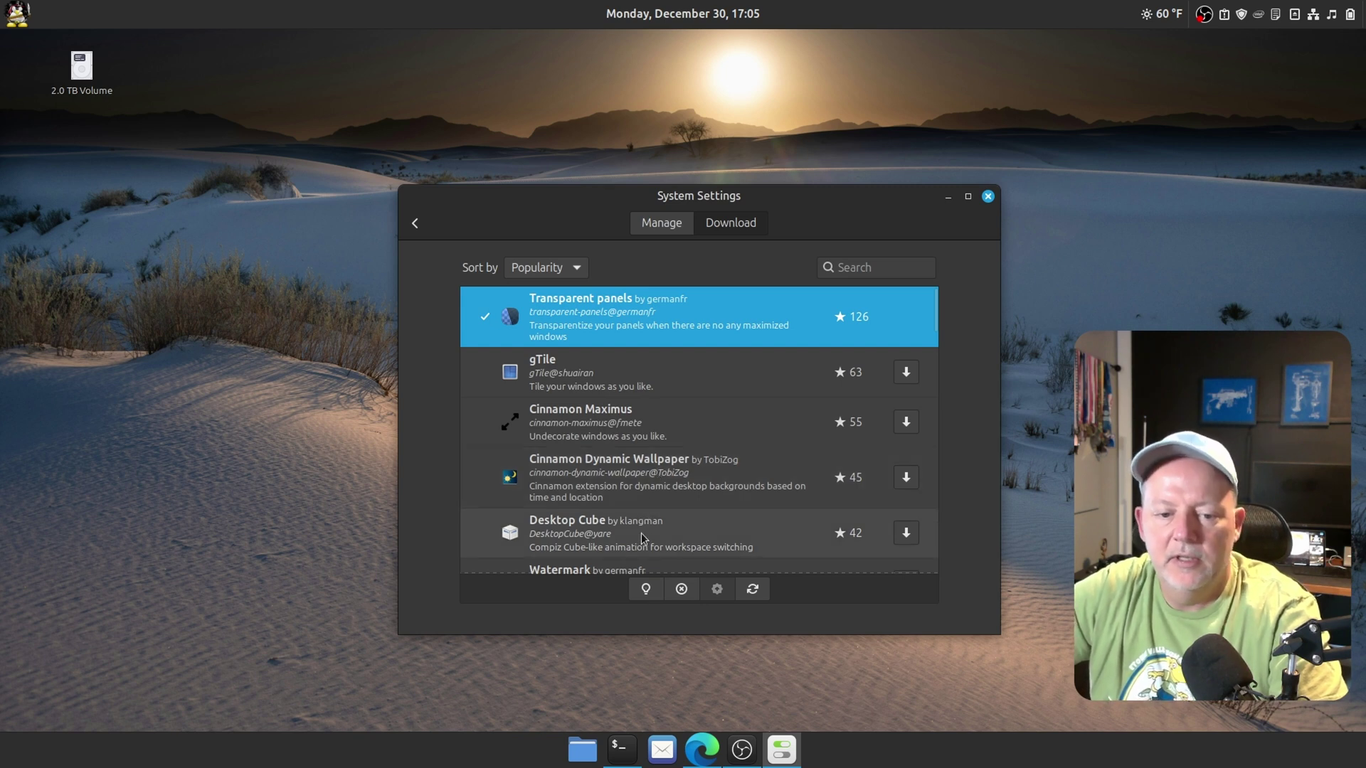
scroll(642, 537, down, 5)
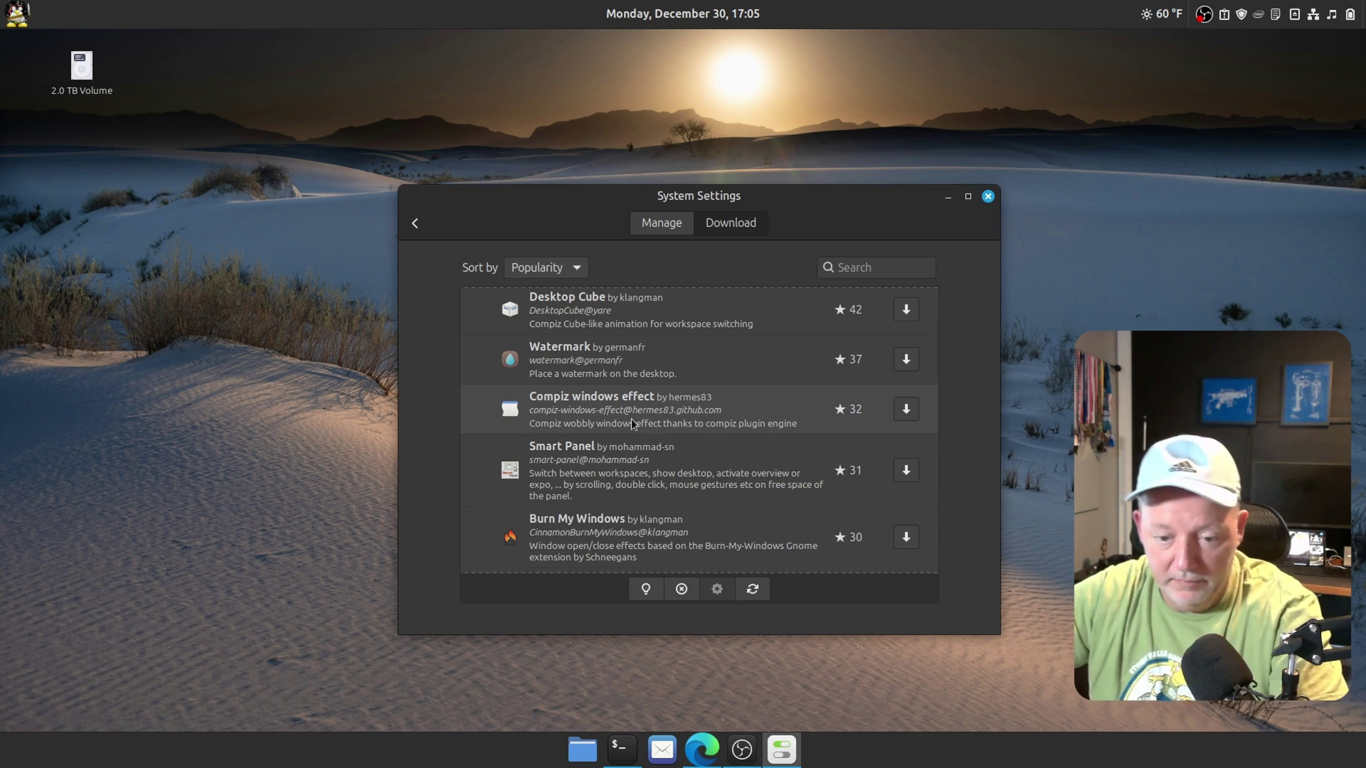
scroll(628, 425, down, 6)
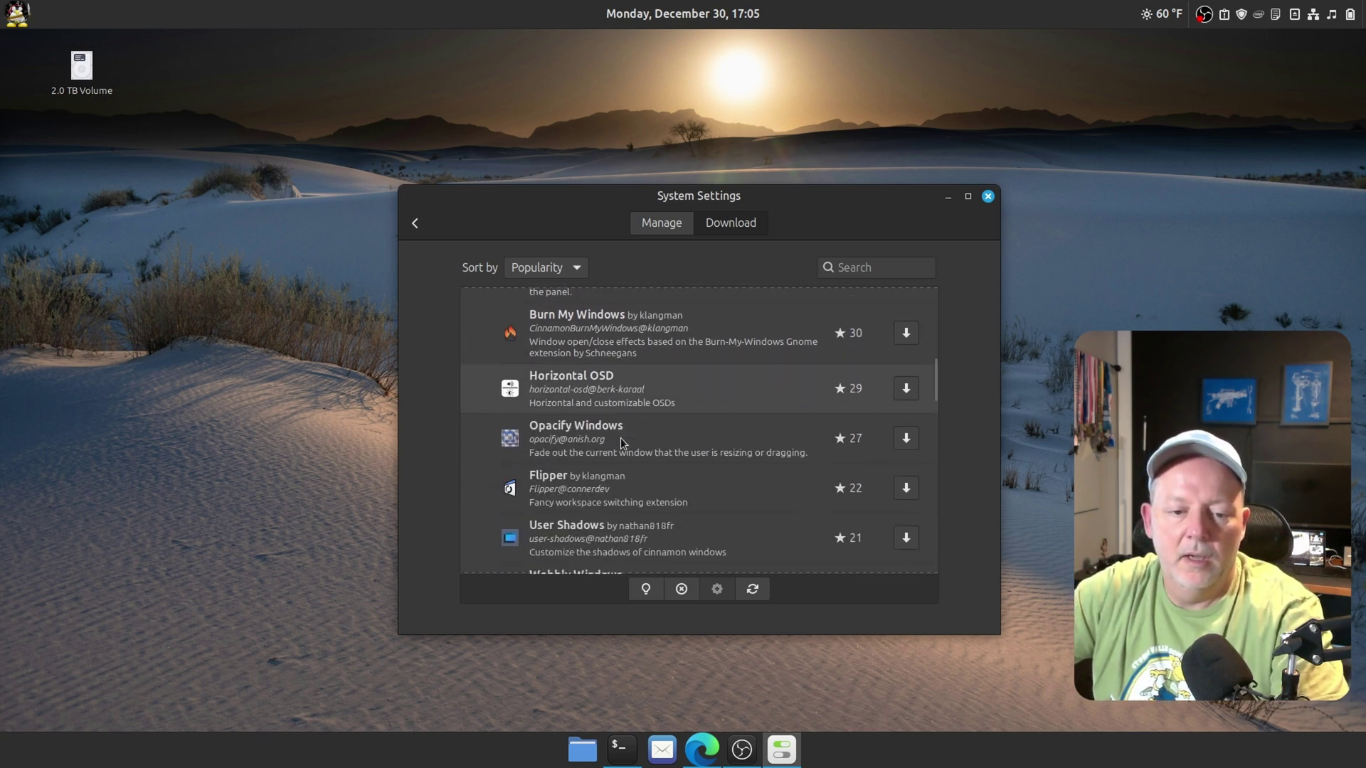
scroll(620, 435, up, 15)
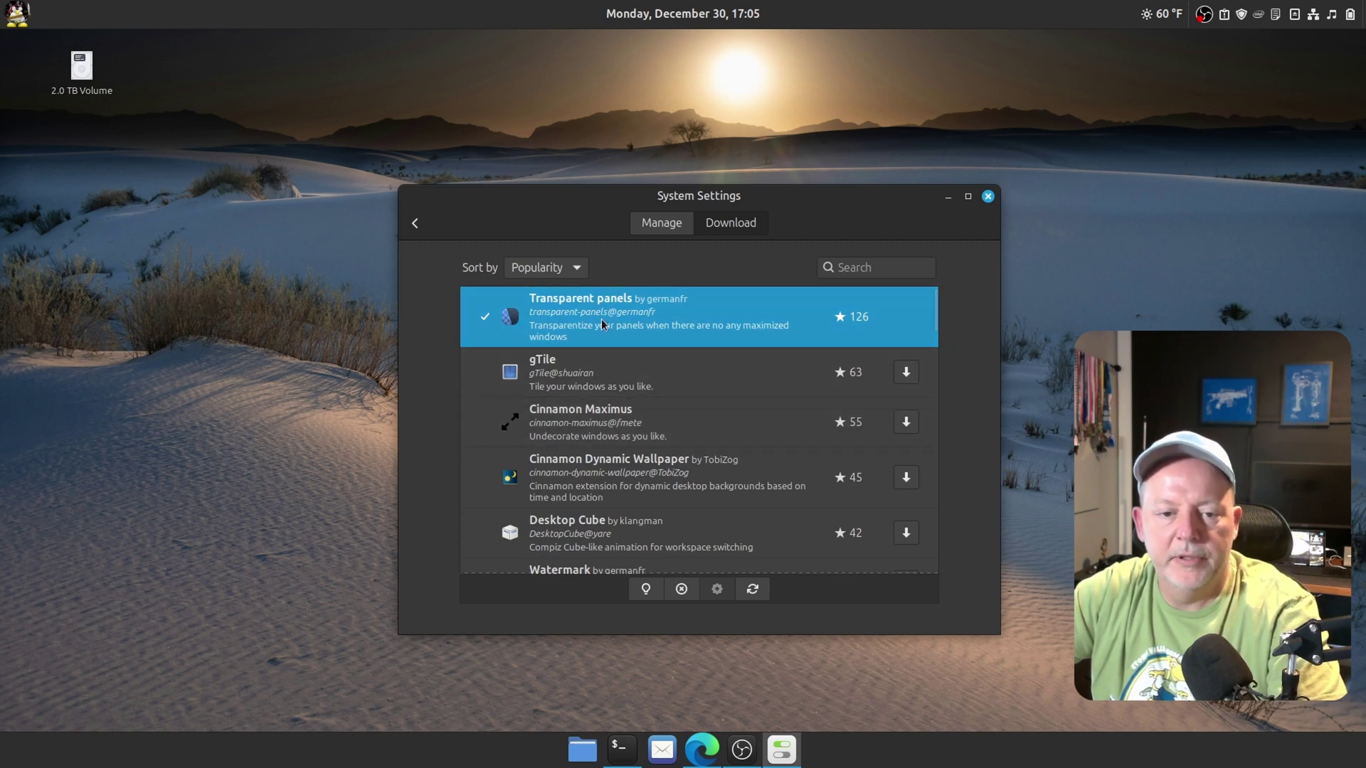
- Enable the Transparent panels extension from the installed list and close System Settings
click(662, 223)
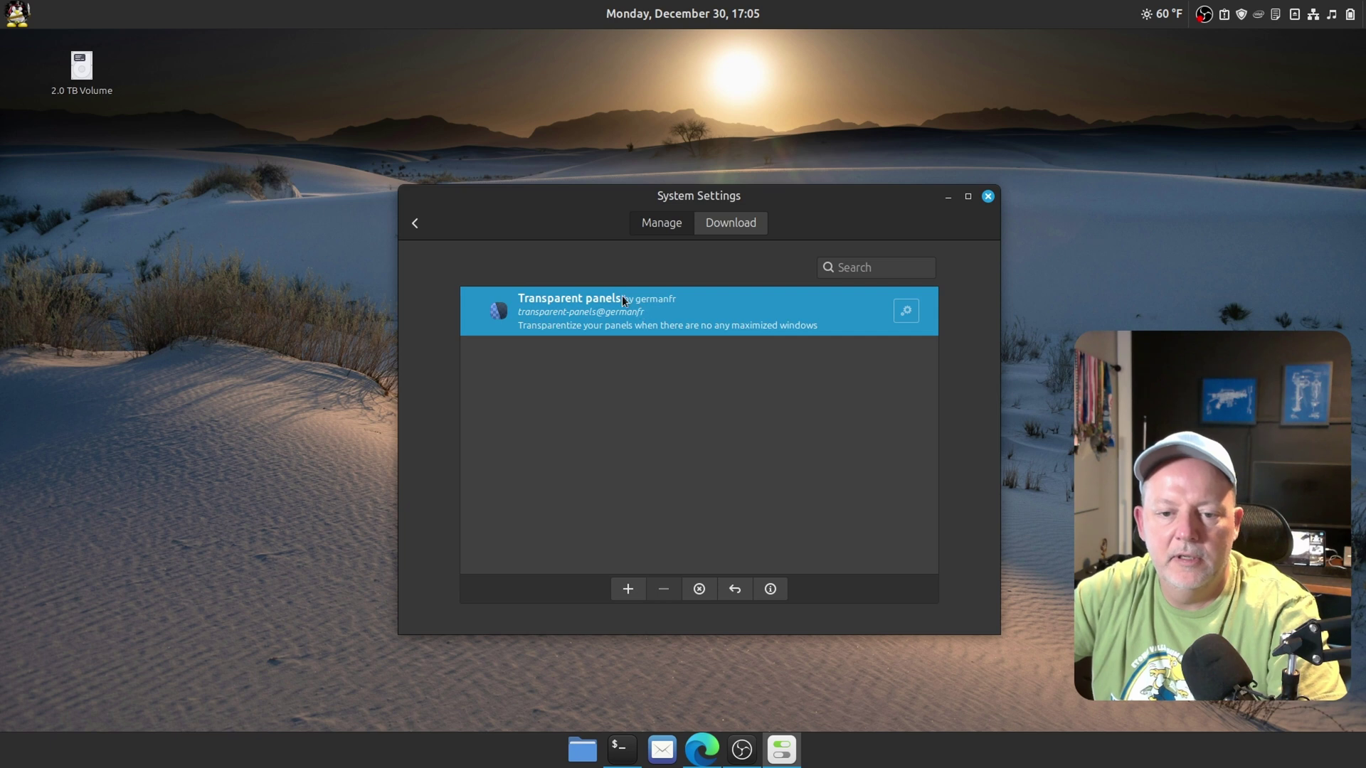
click(631, 589)
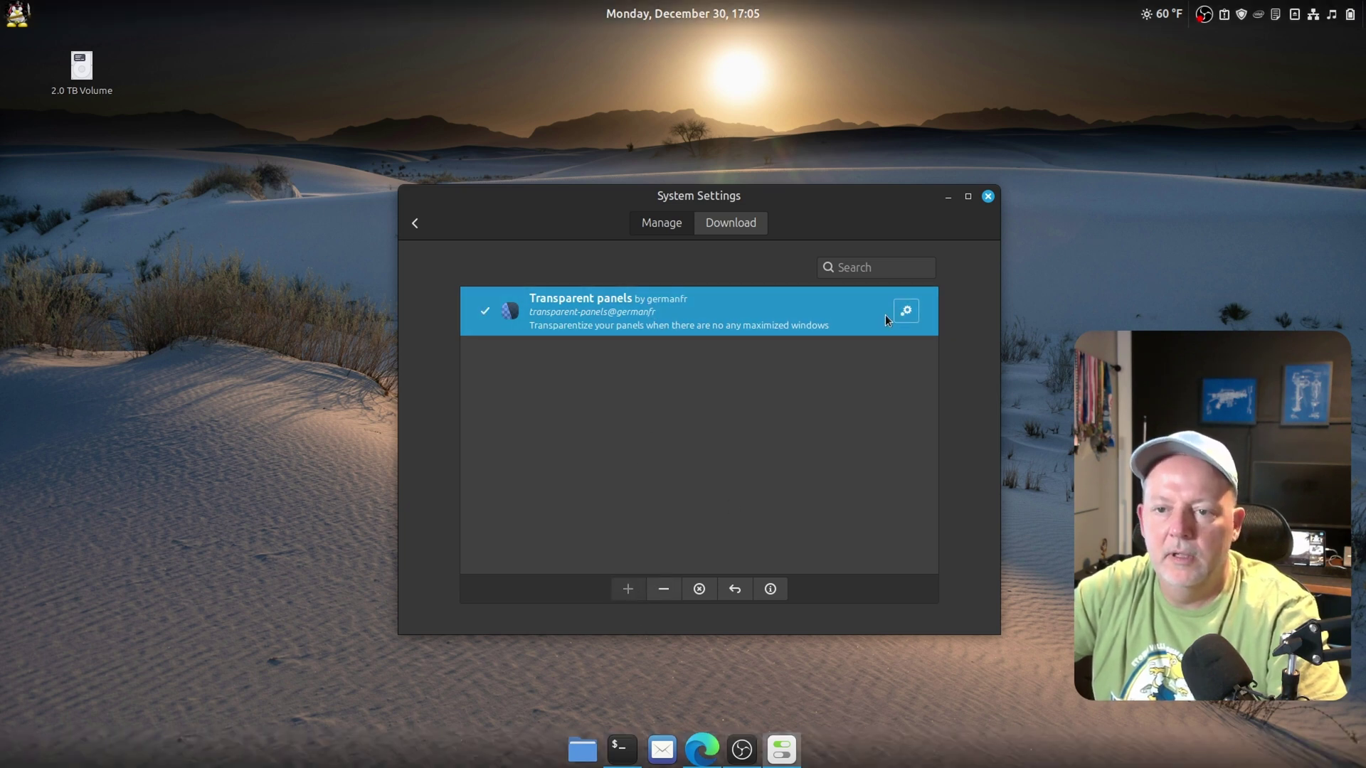
click(988, 197)
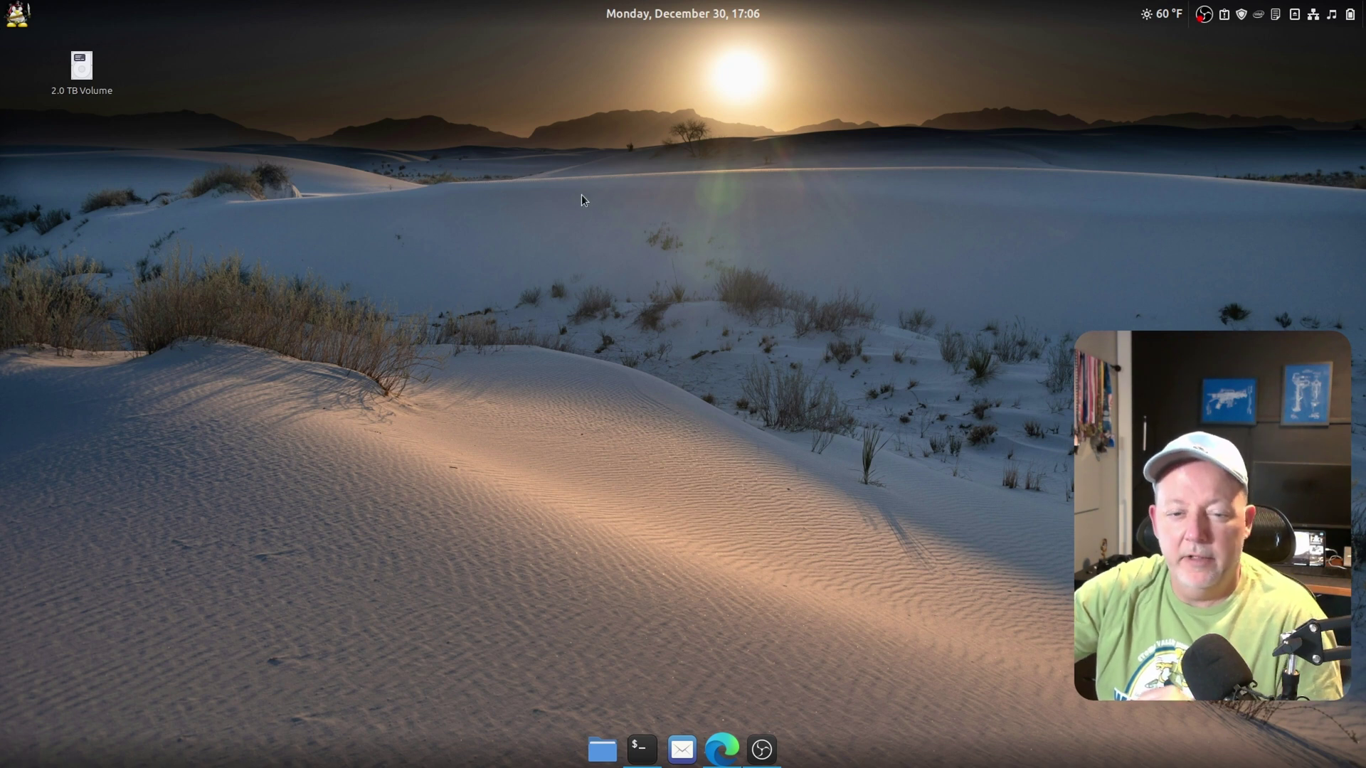
- Turn on the Computer, Home and Trash desktop icons
right_click(453, 239)
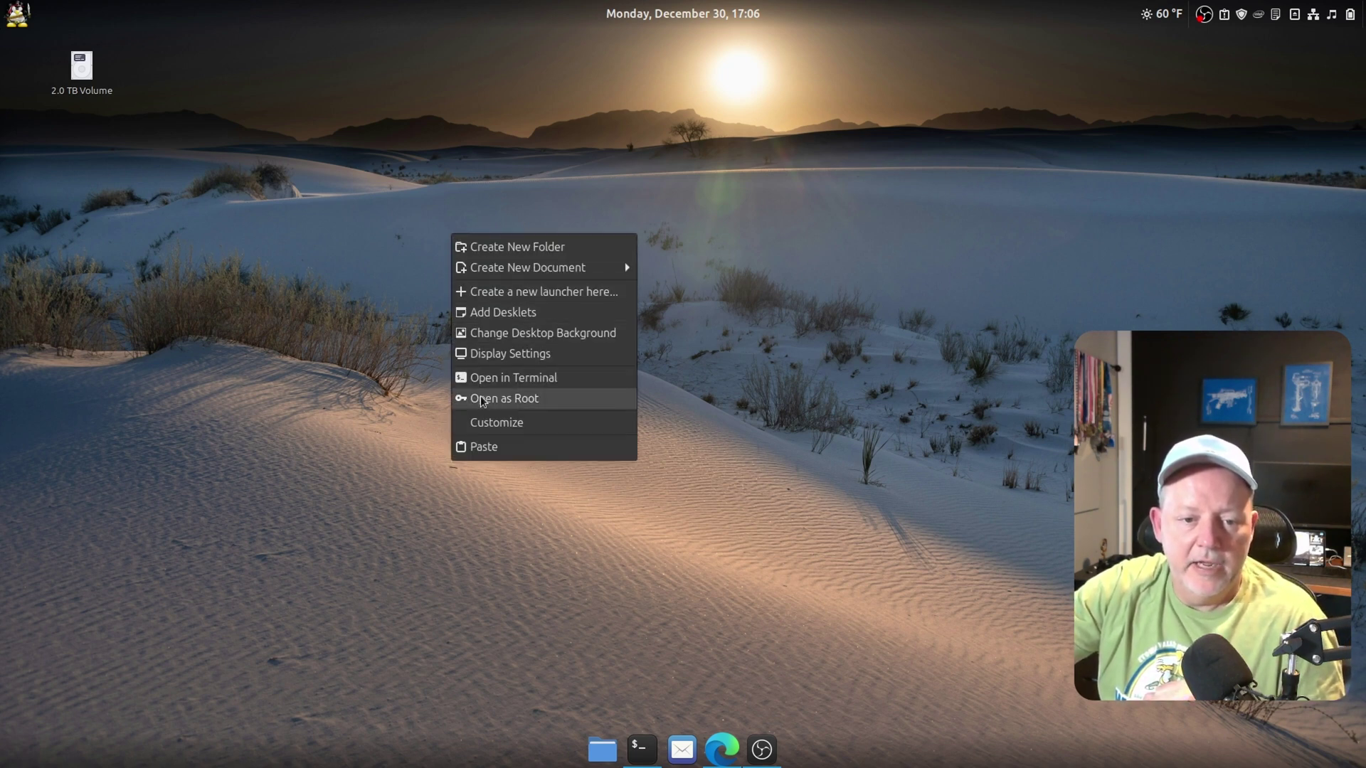
click(484, 424)
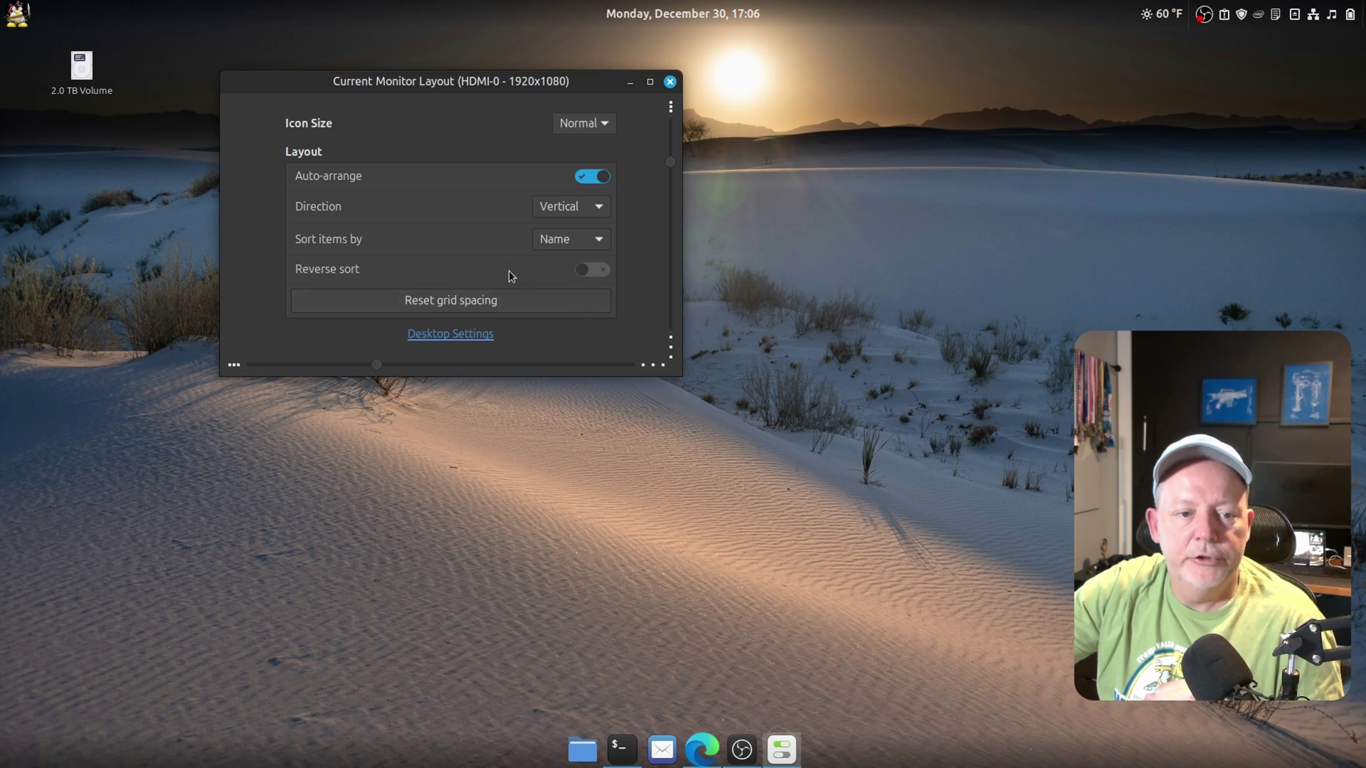
click(460, 334)
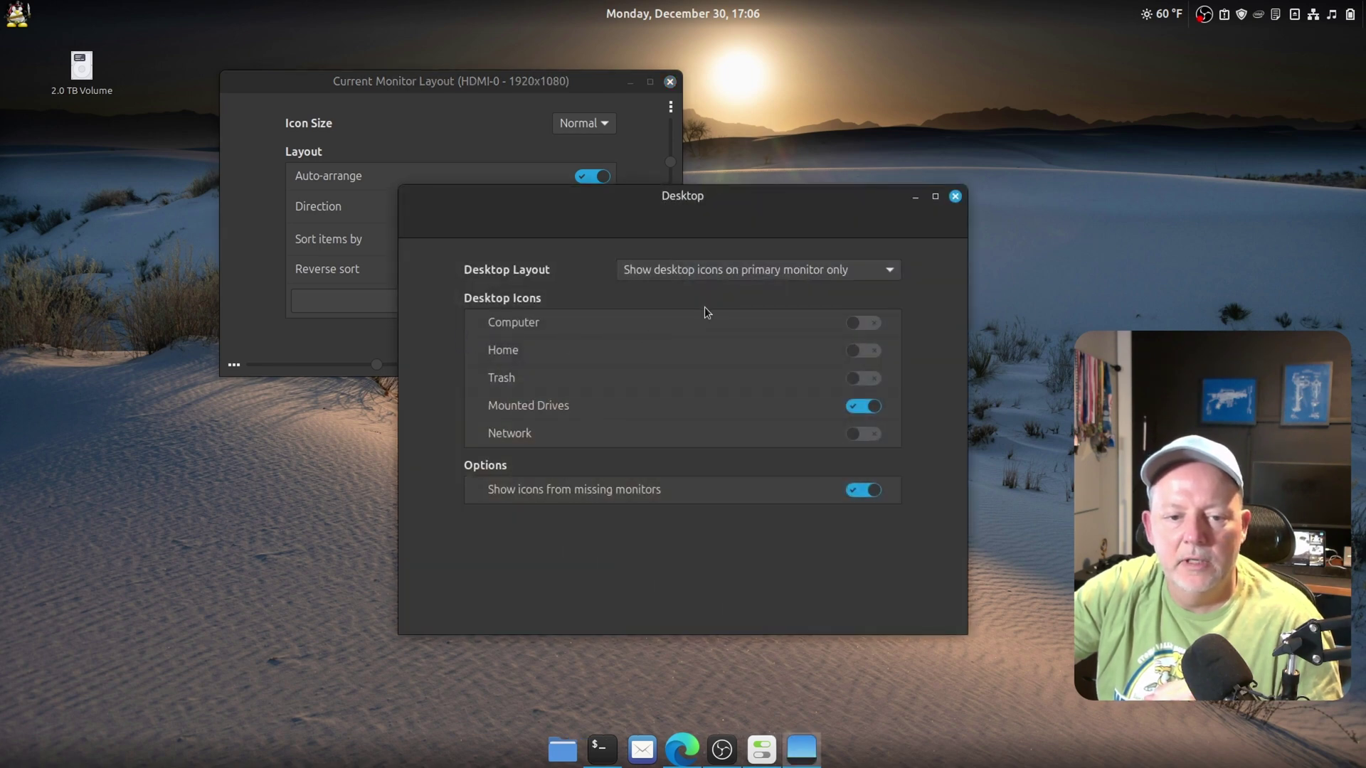
click(864, 324)
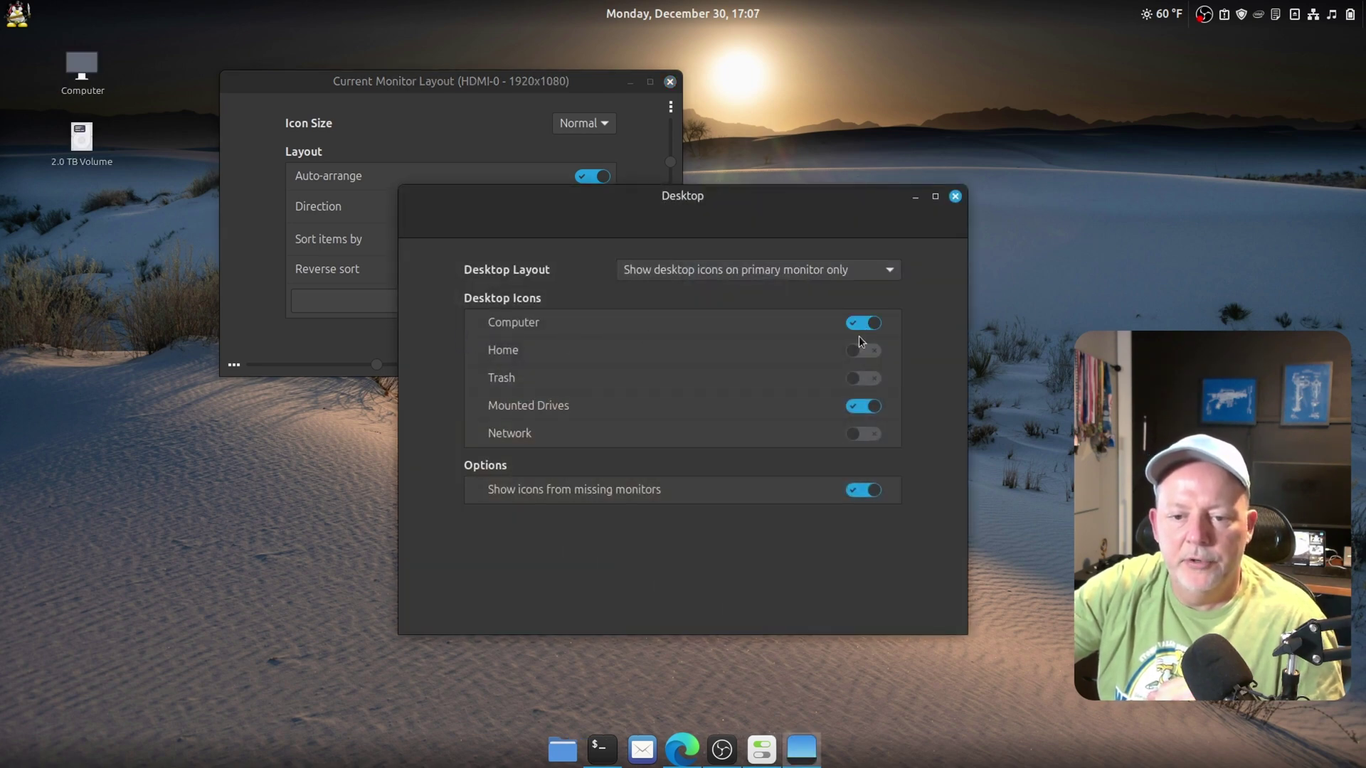
click(857, 352)
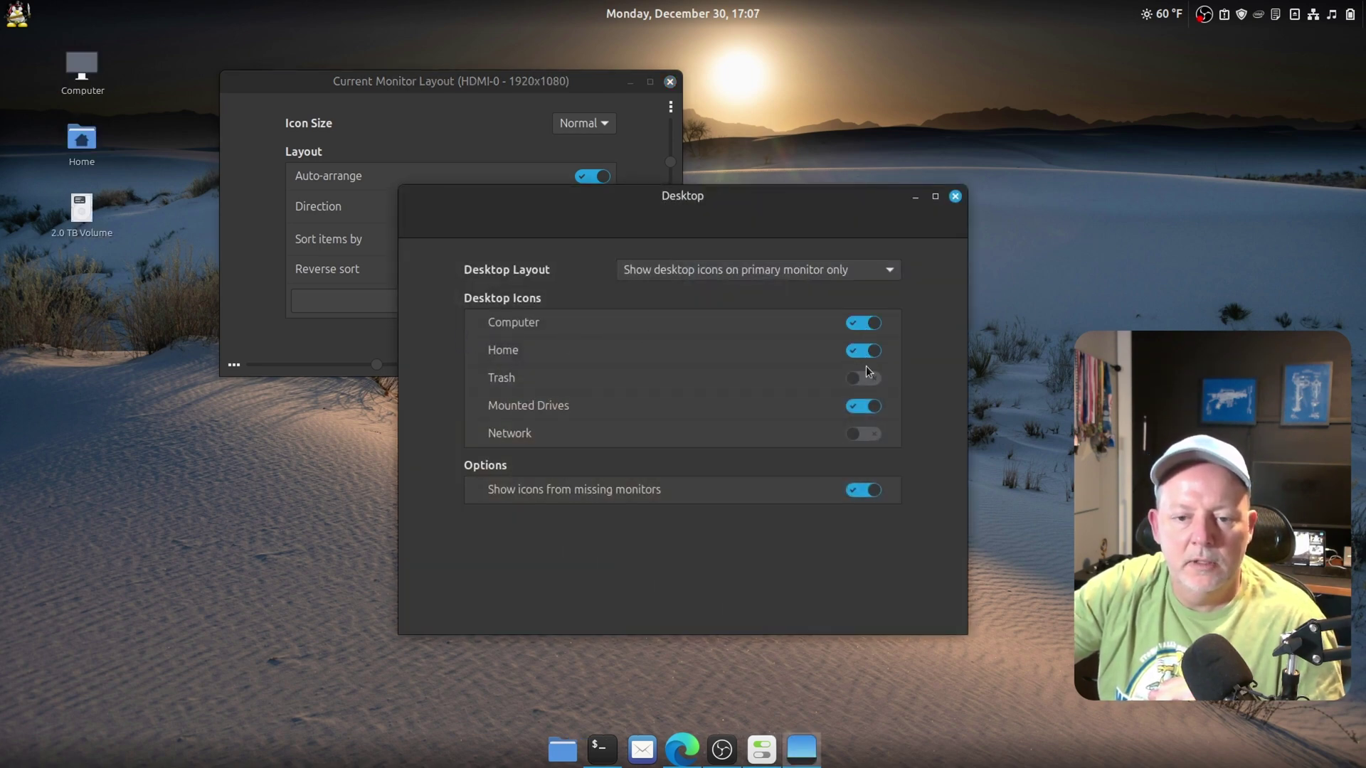
click(866, 385)
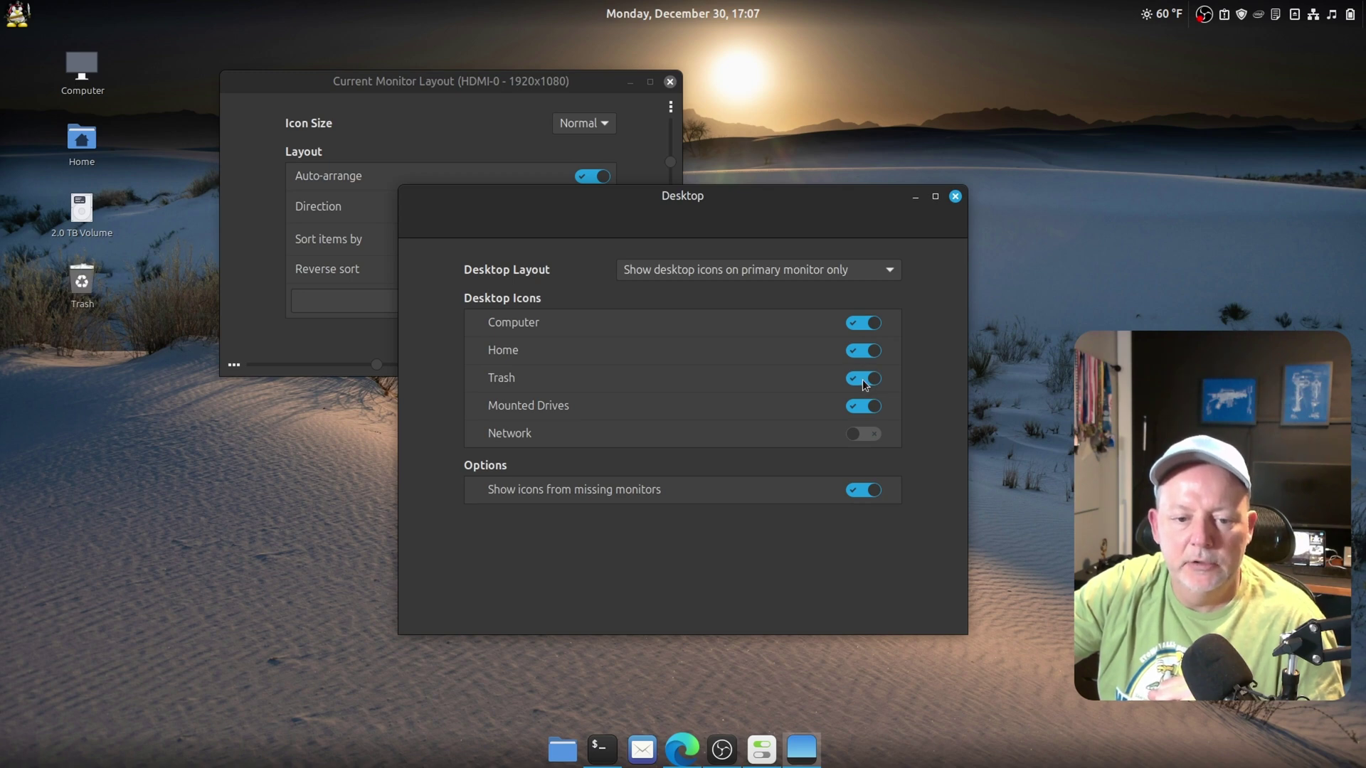
click(954, 197)
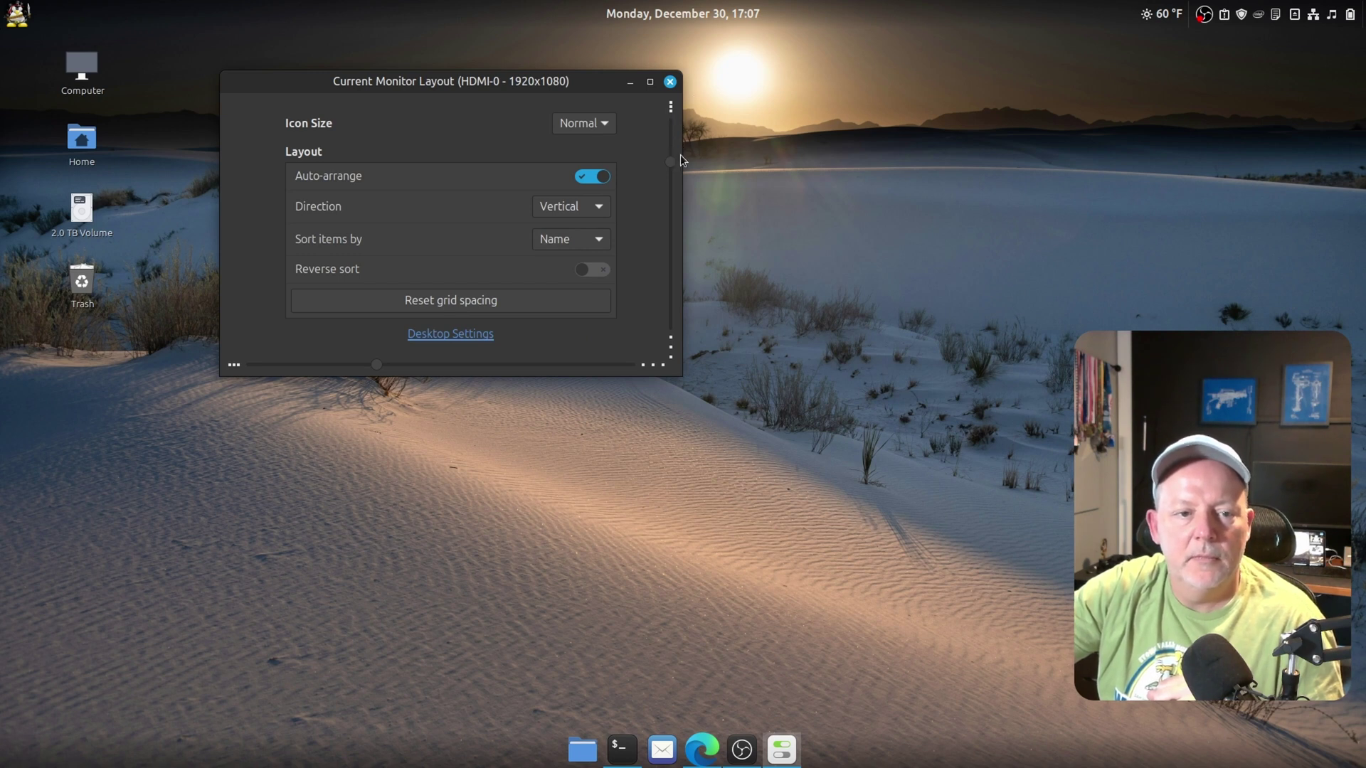
- Set the desktop icon size to Large and close the layout settings
click(604, 125)
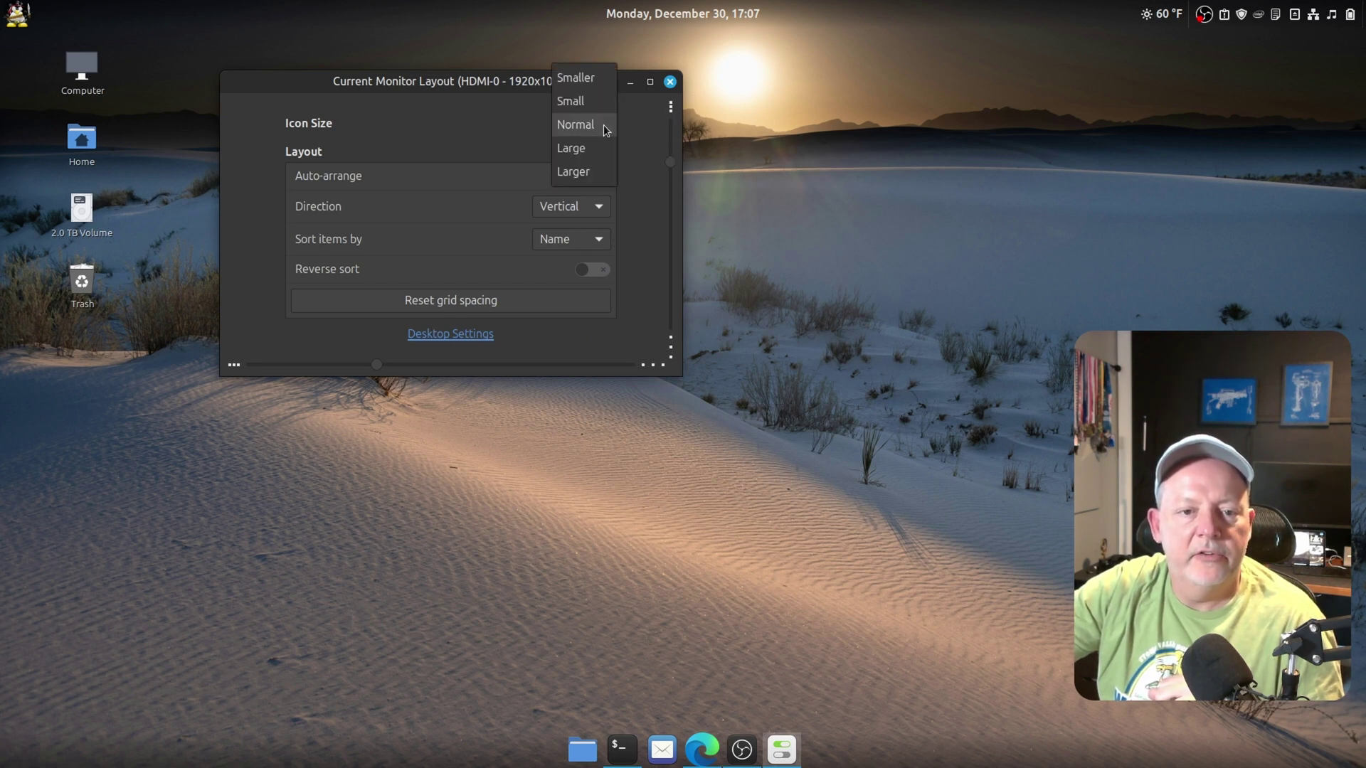
click(595, 155)
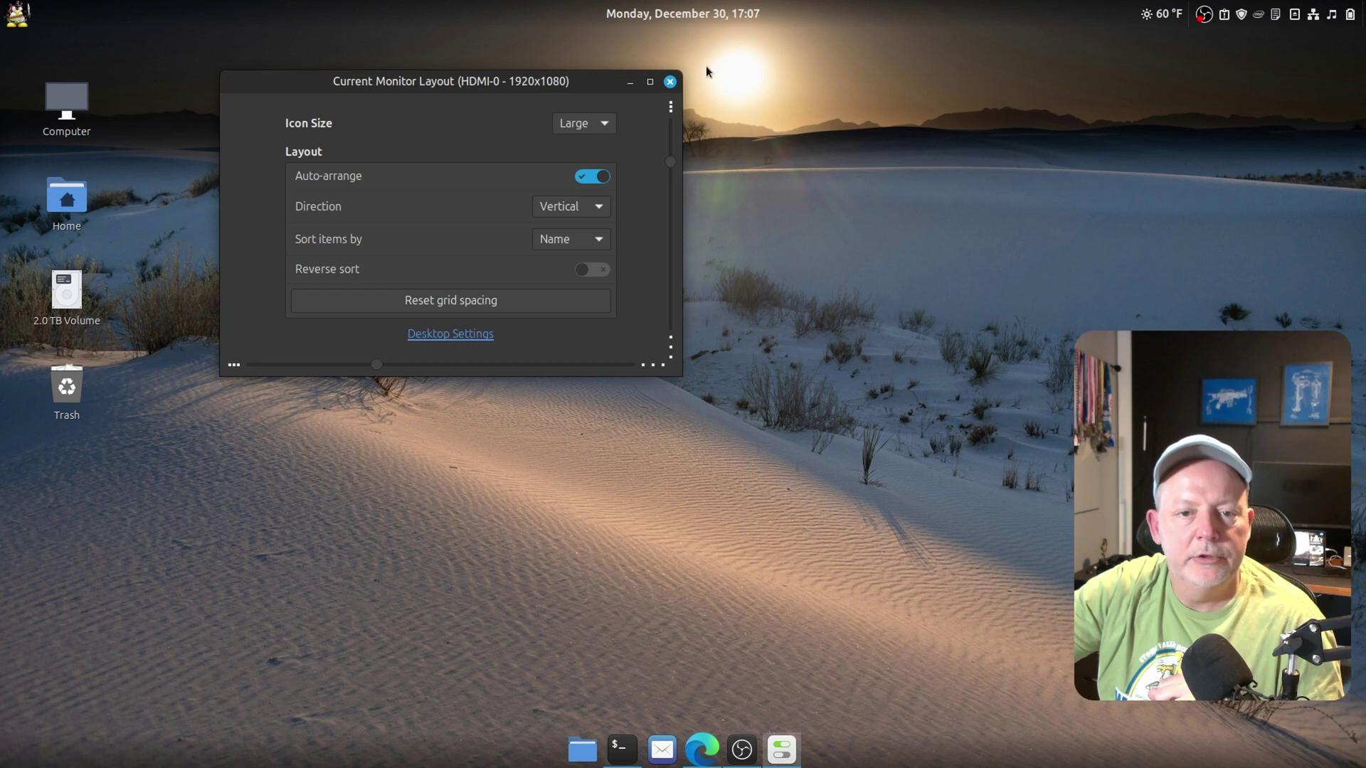
click(669, 81)
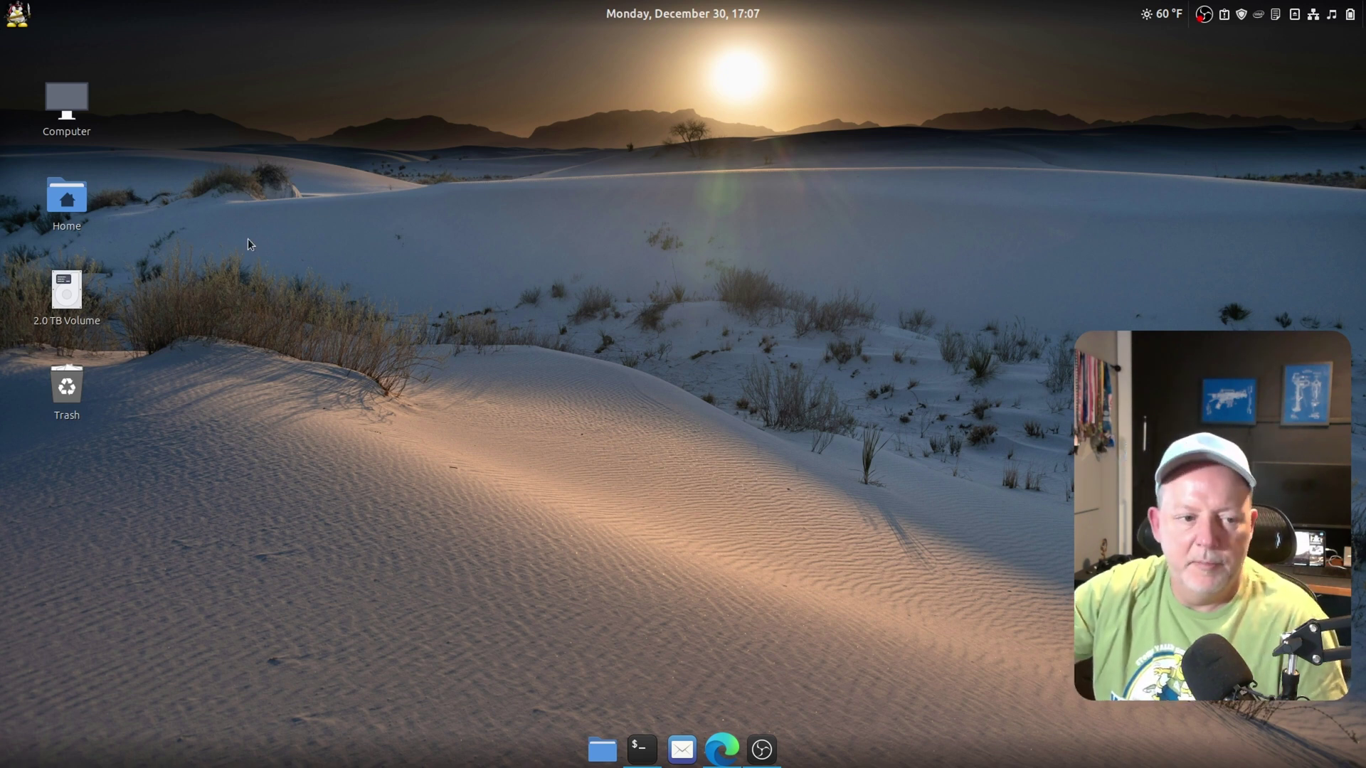
- Open Computer from the desktop to check the five drives, close it, and open the applications menu
double_click(78, 105)
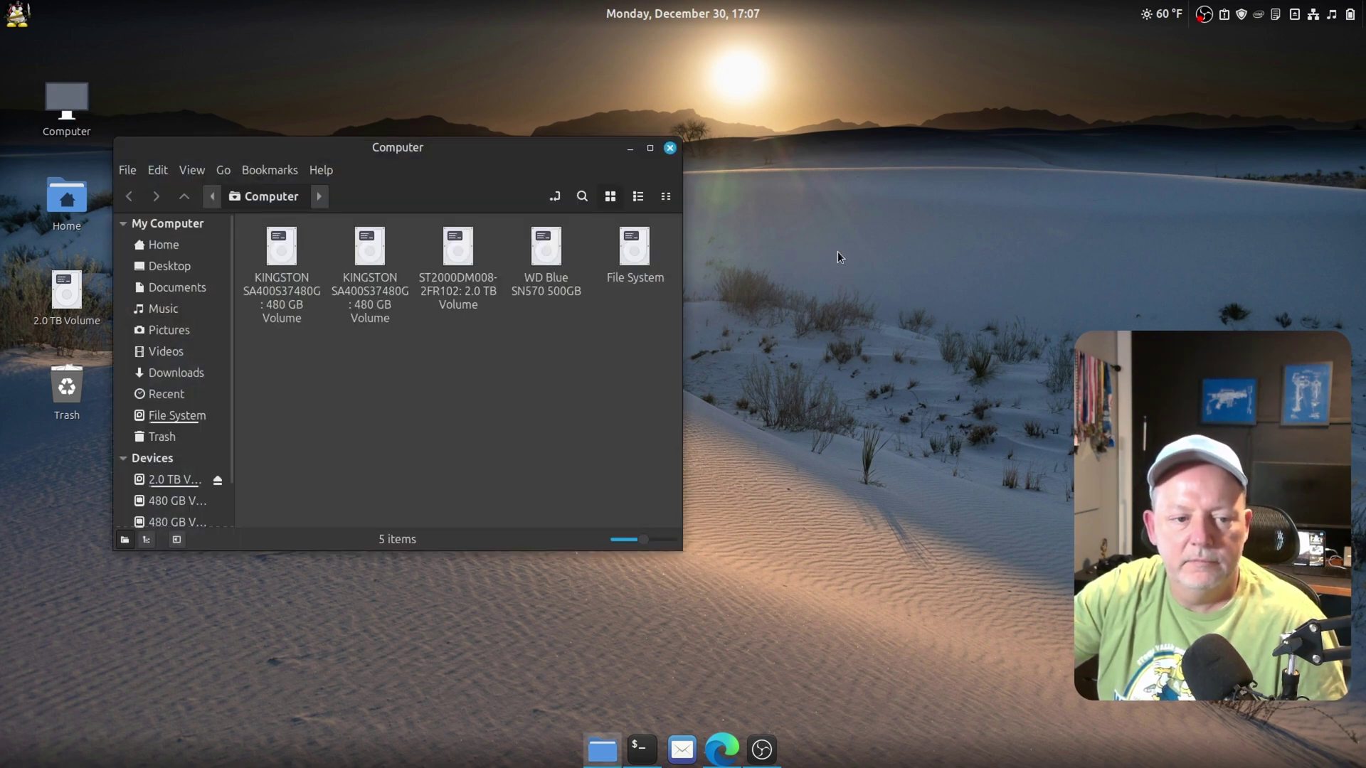
click(673, 153)
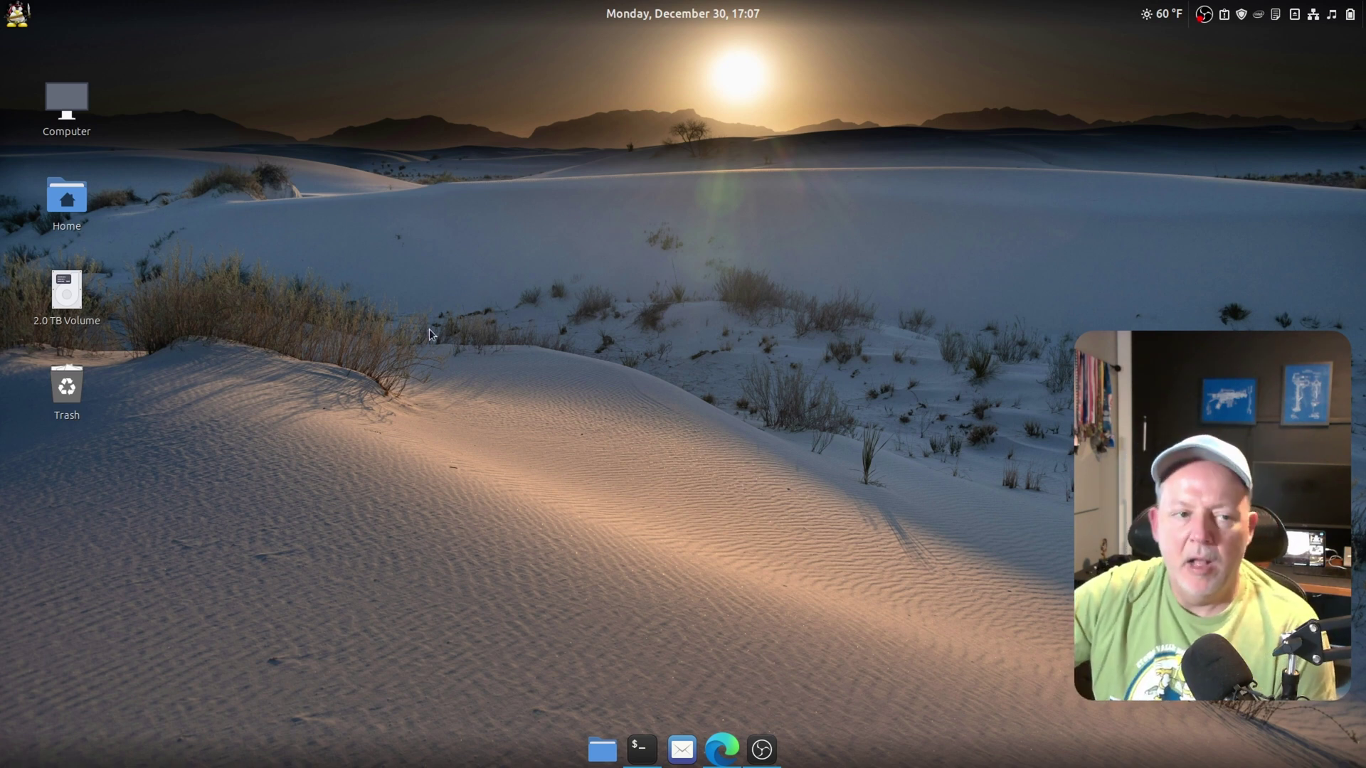
click(16, 16)
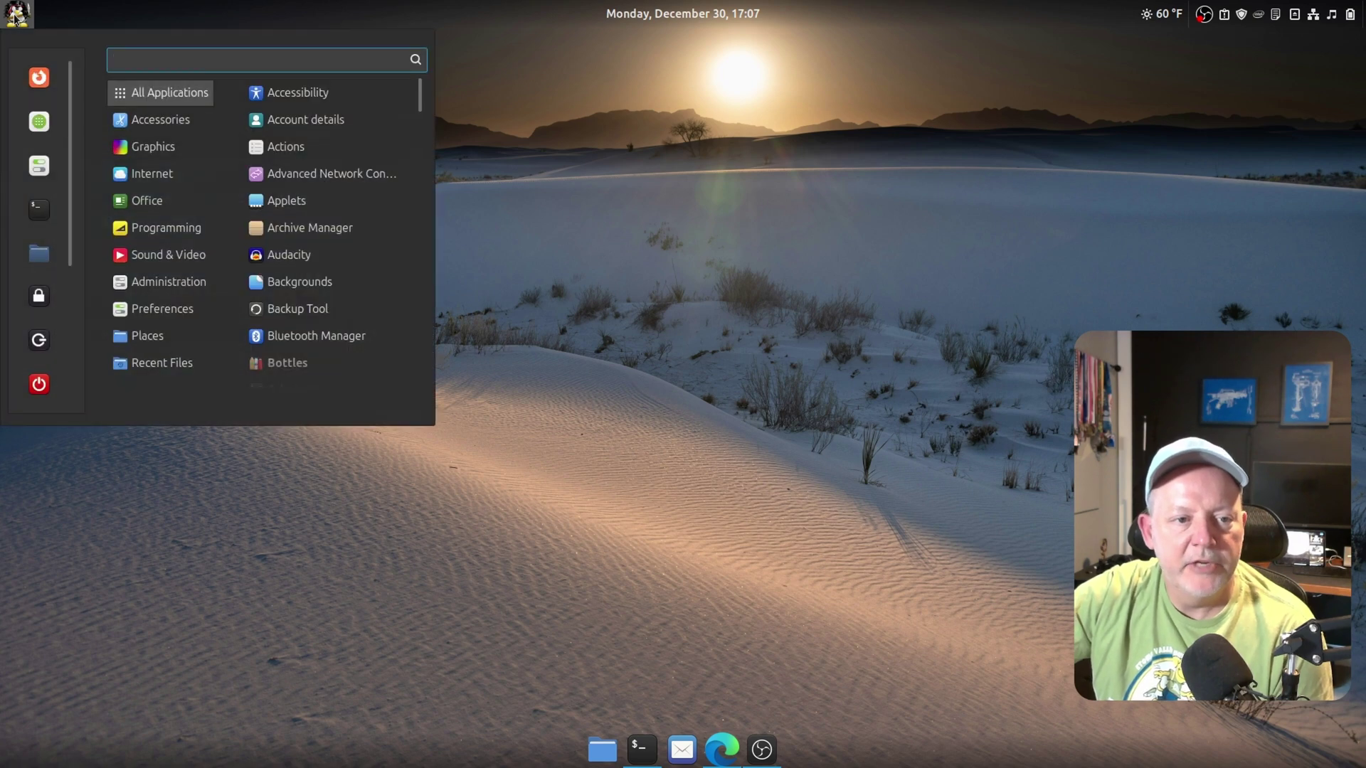